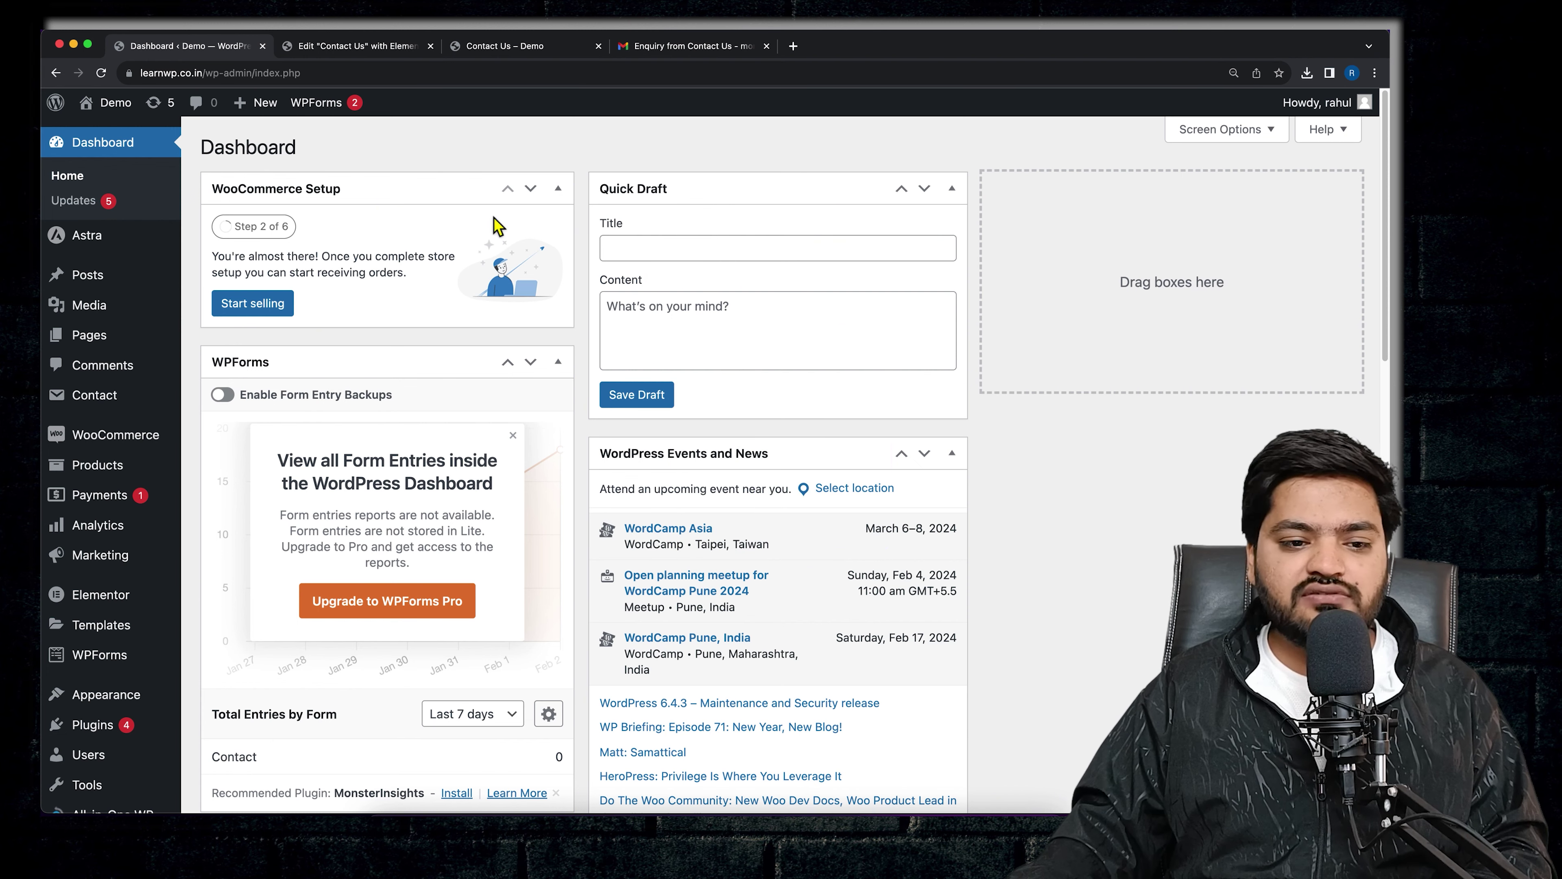
# - Go to the Add New Plugin page in WordPress
pyautogui.scroll(-7, 126, 552)
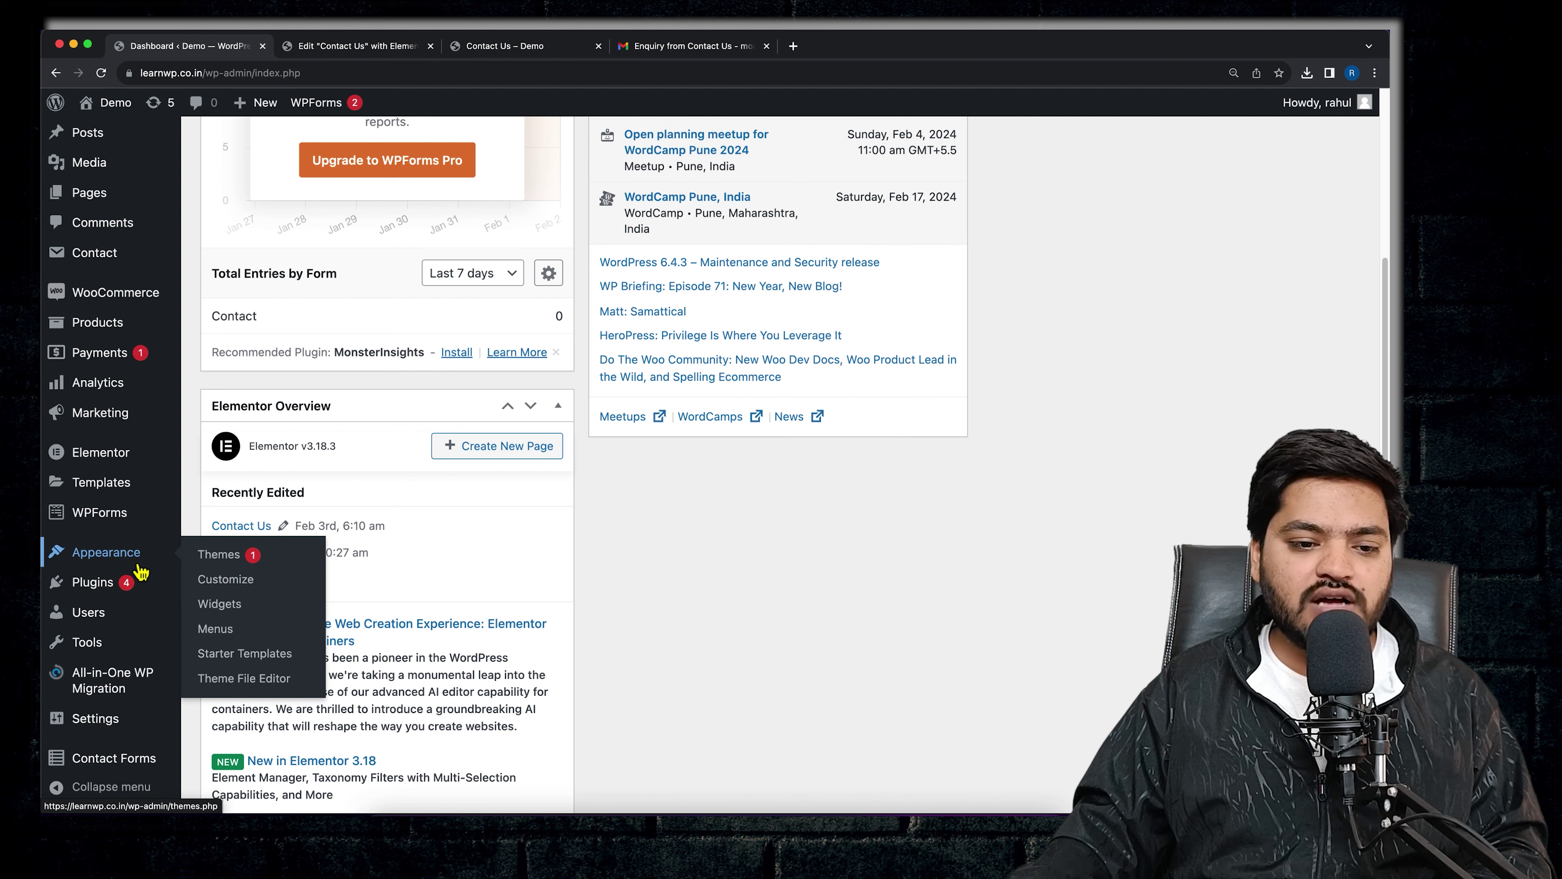
pyautogui.moveTo(183, 522)
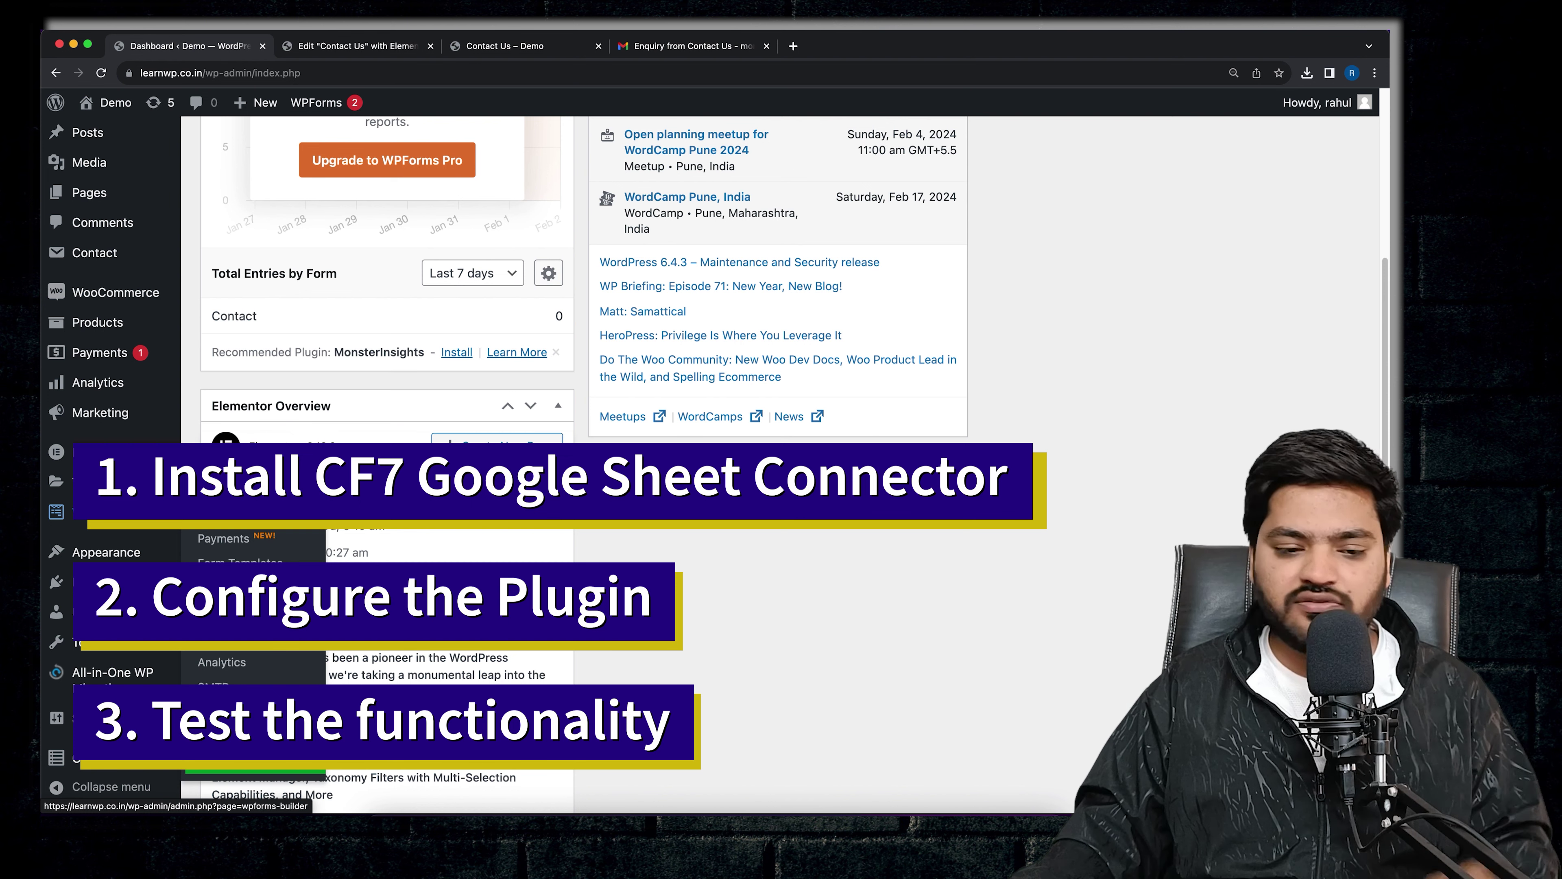
pyautogui.moveTo(157, 585)
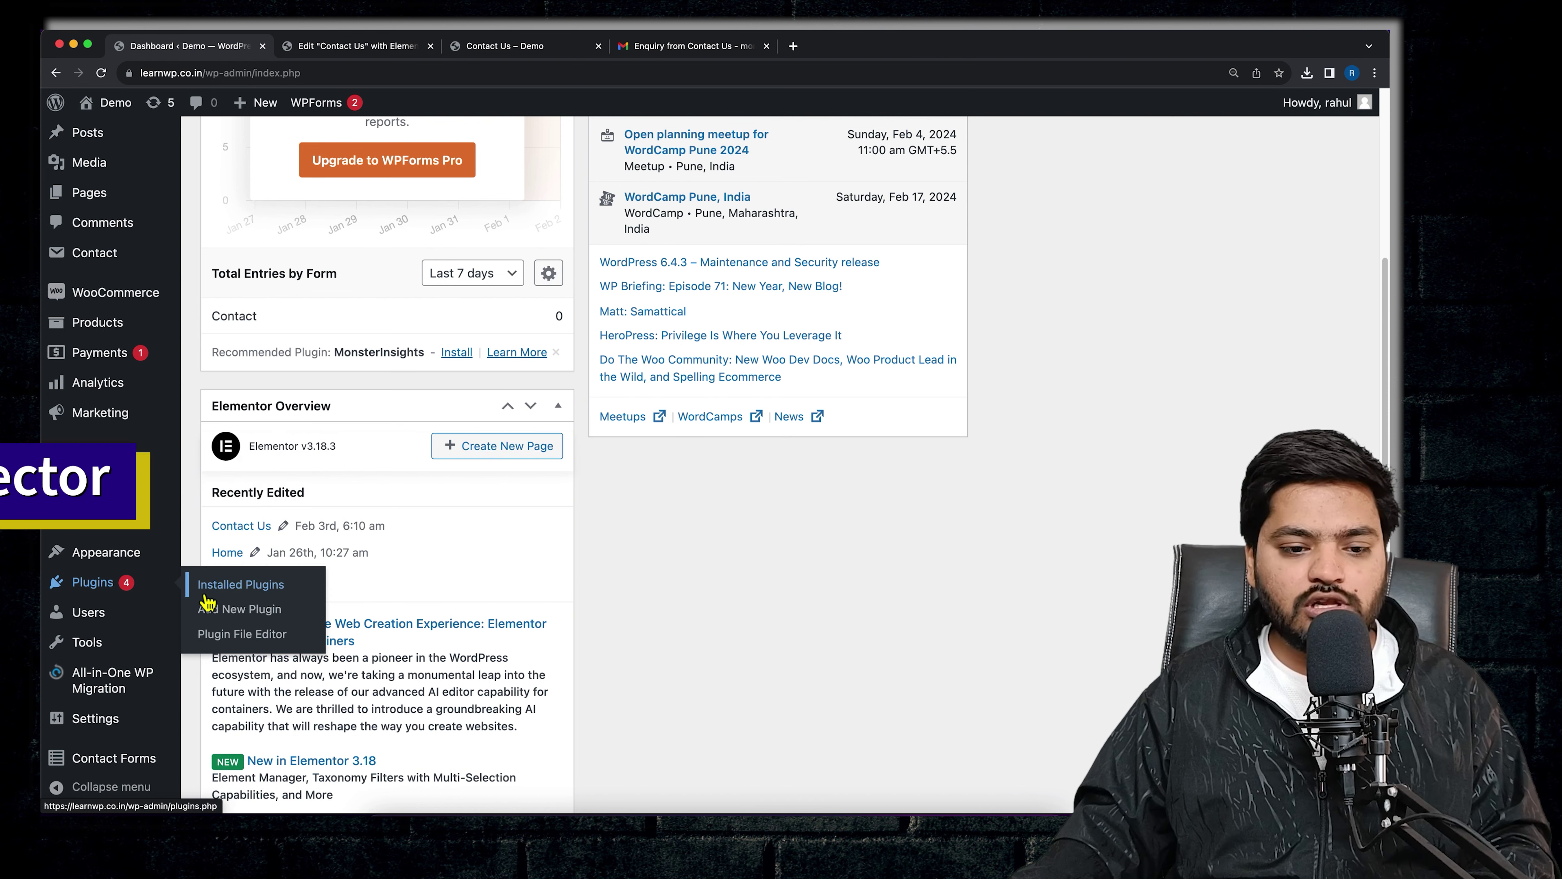
pyautogui.click(235, 621)
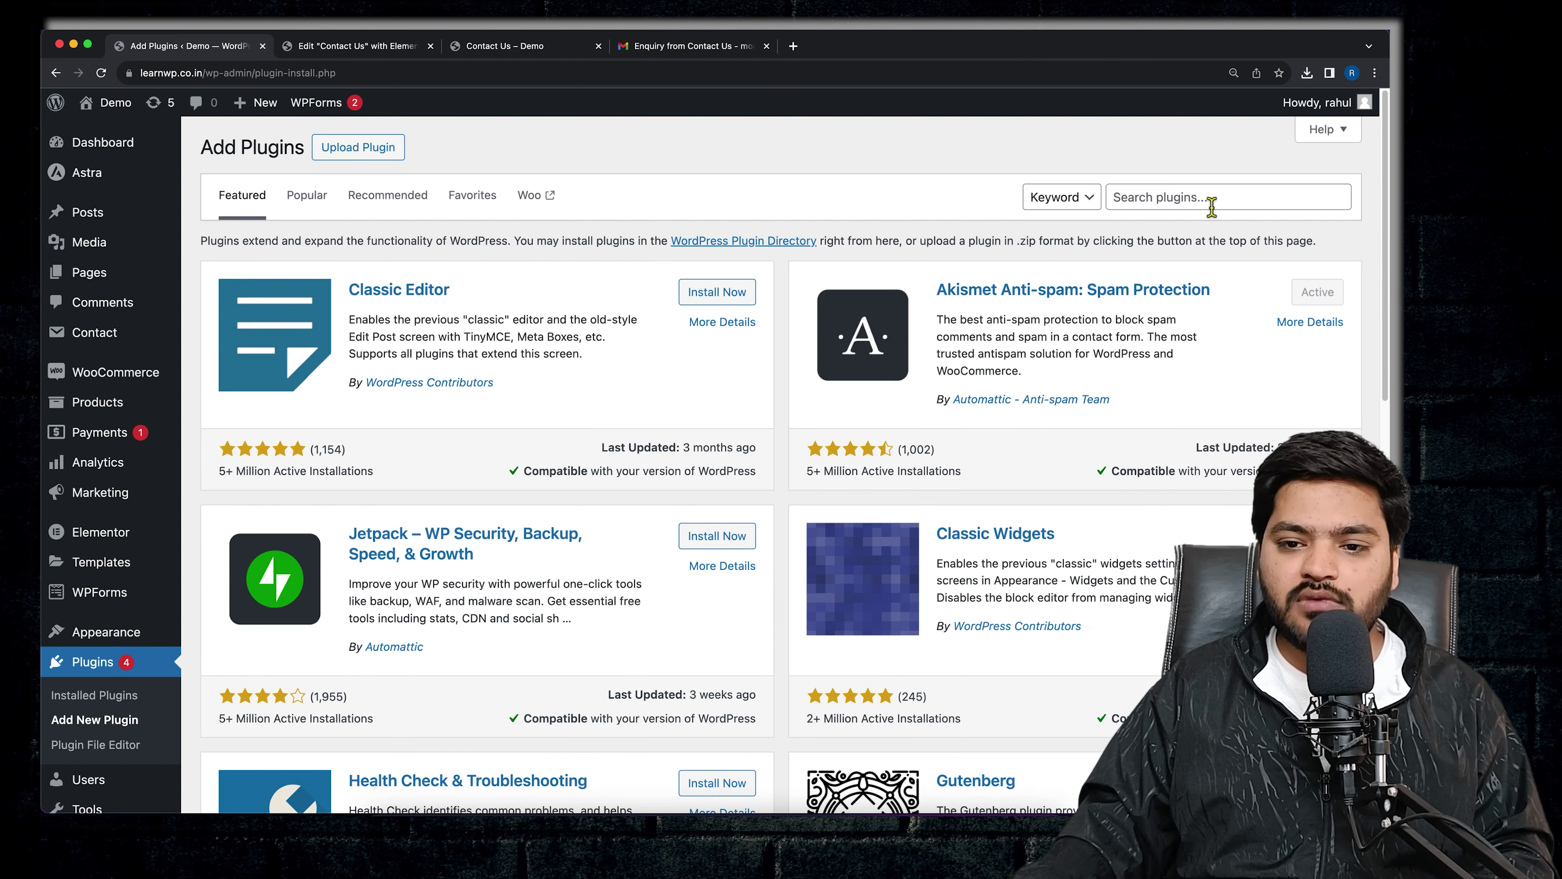
# - Search 'google sheet cf7', install CF7 Google Sheets Connector, and view the Gmail enquiry thread
pyautogui.click(1204, 198)
pyautogui.write('google sheet cf7')
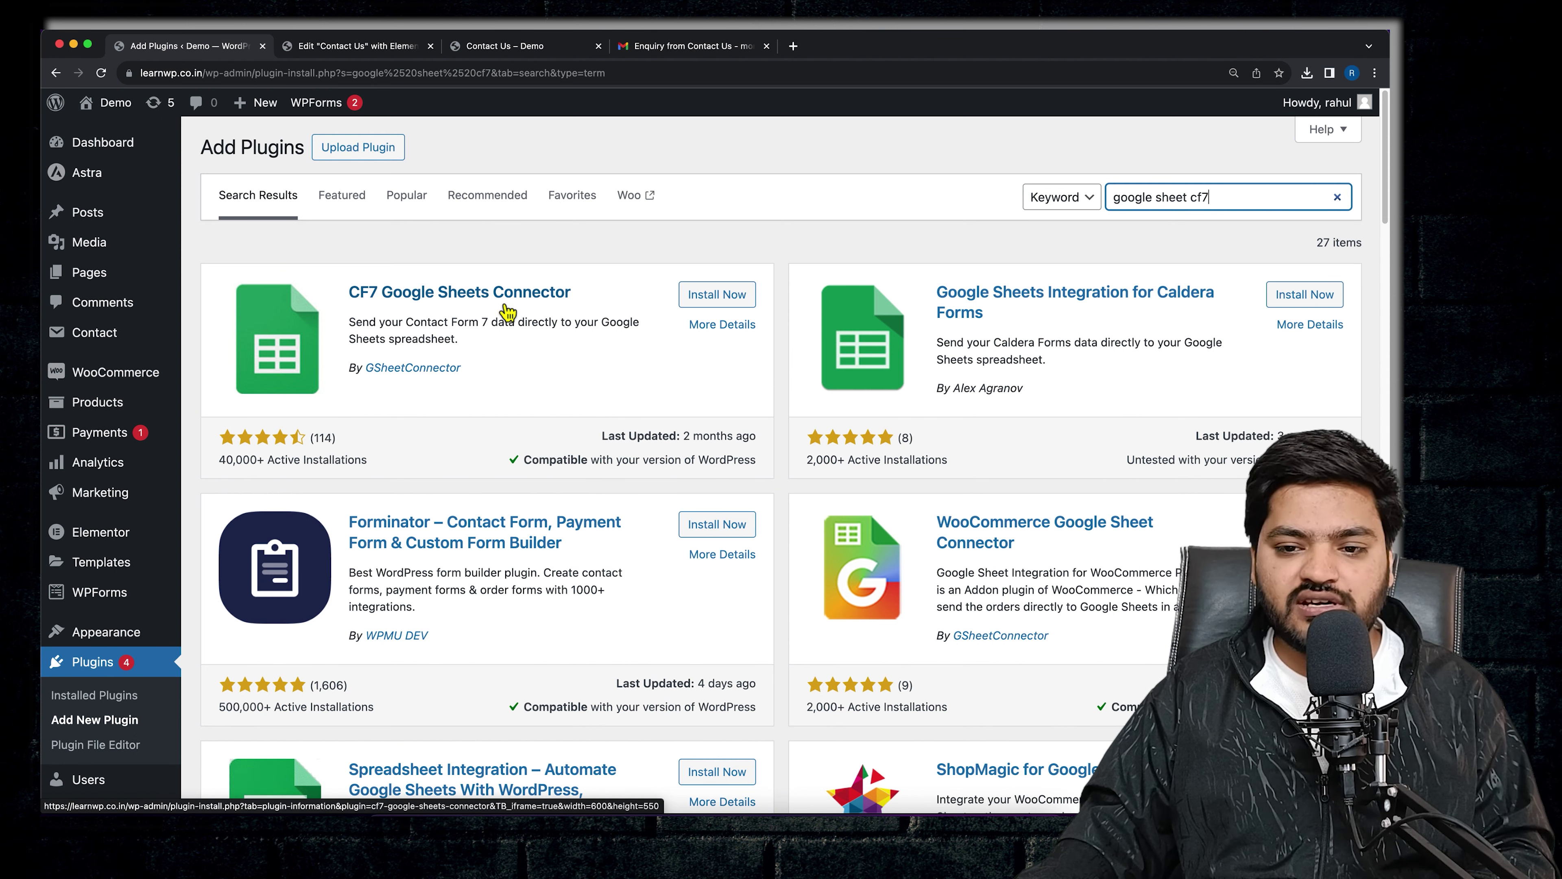
pyautogui.click(720, 297)
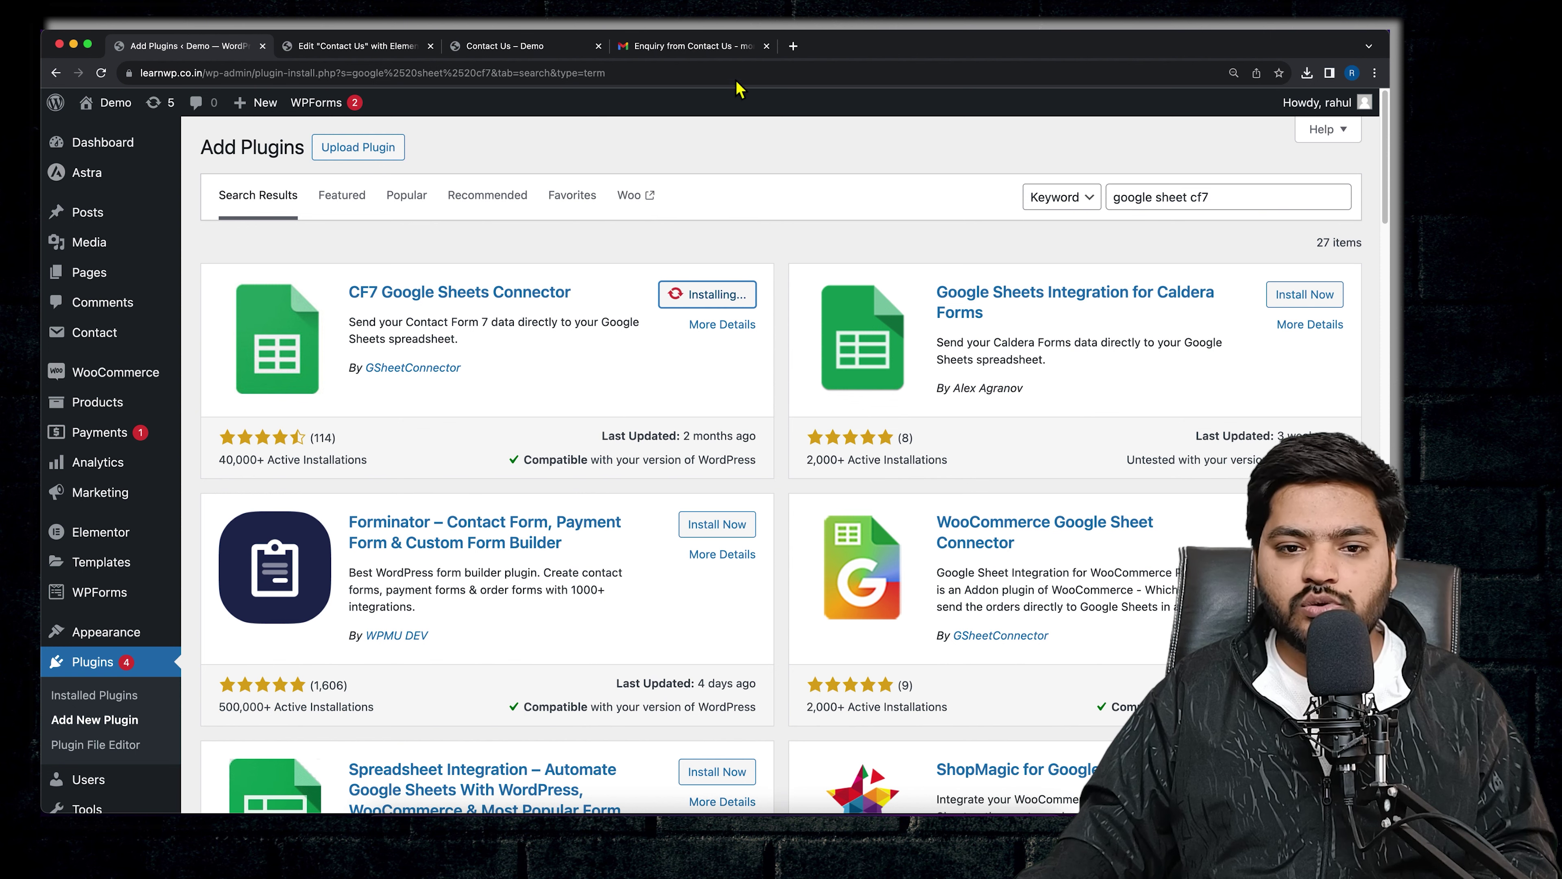
pyautogui.click(700, 49)
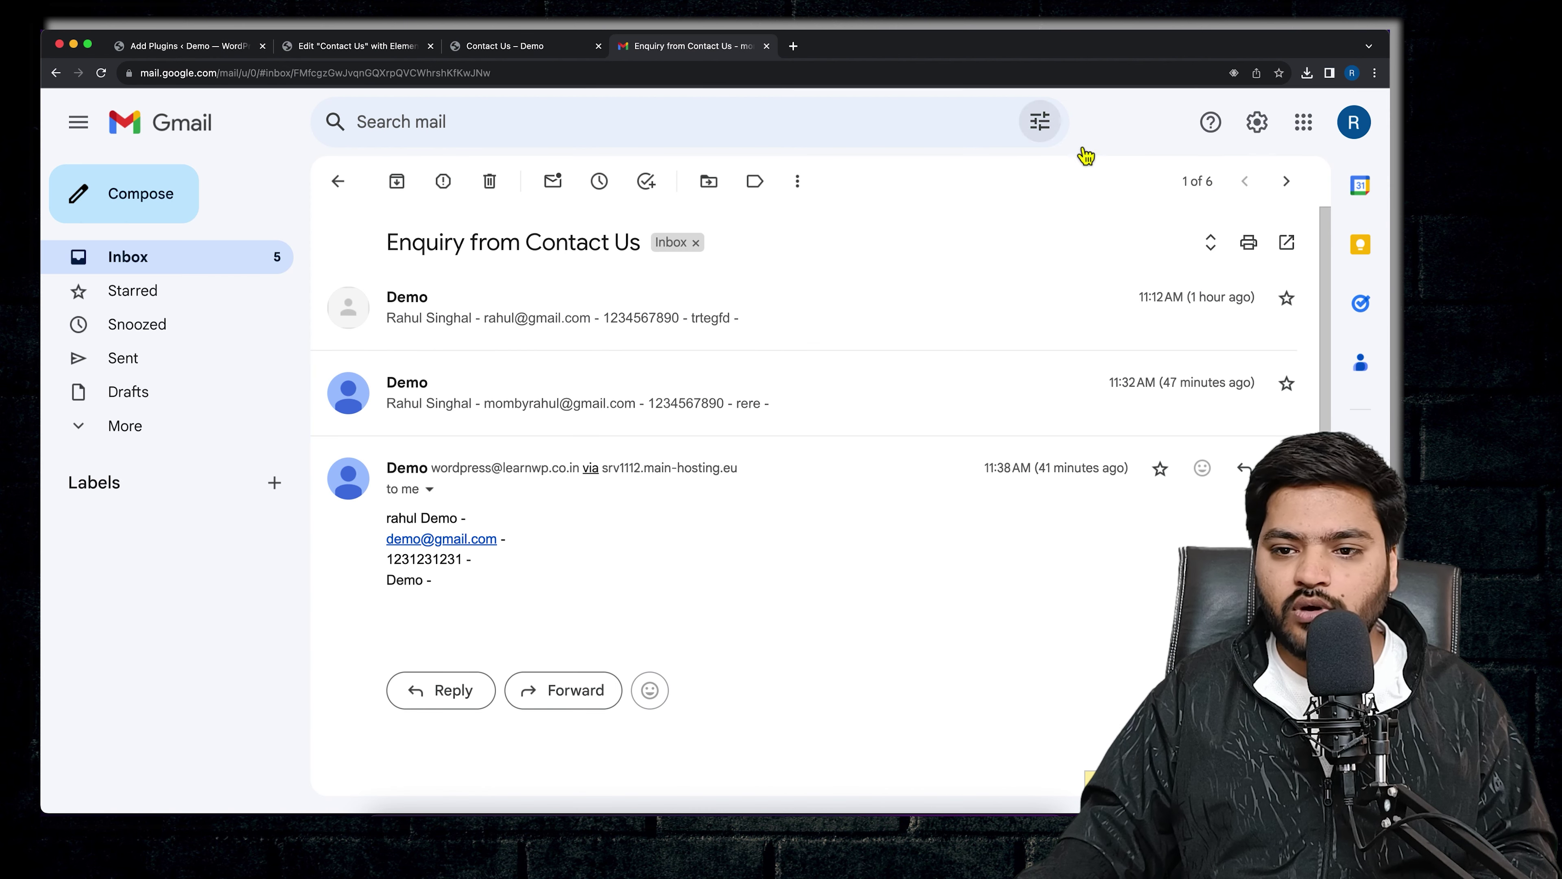
# - Create a new Google Sheets spreadsheet from Google Drive
pyautogui.click(1304, 122)
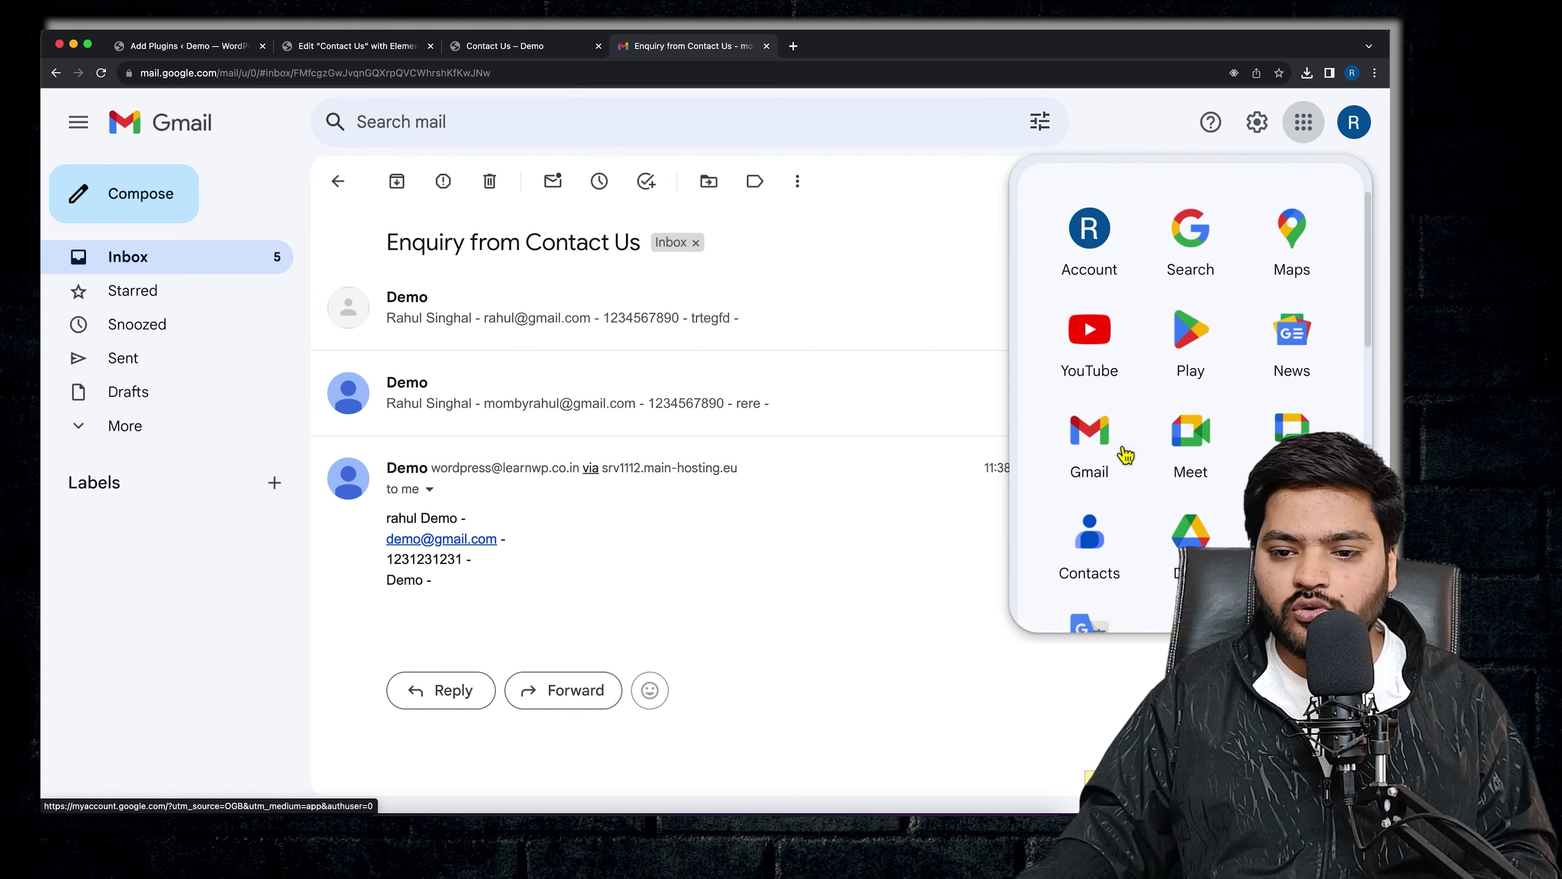
pyautogui.click(1190, 534)
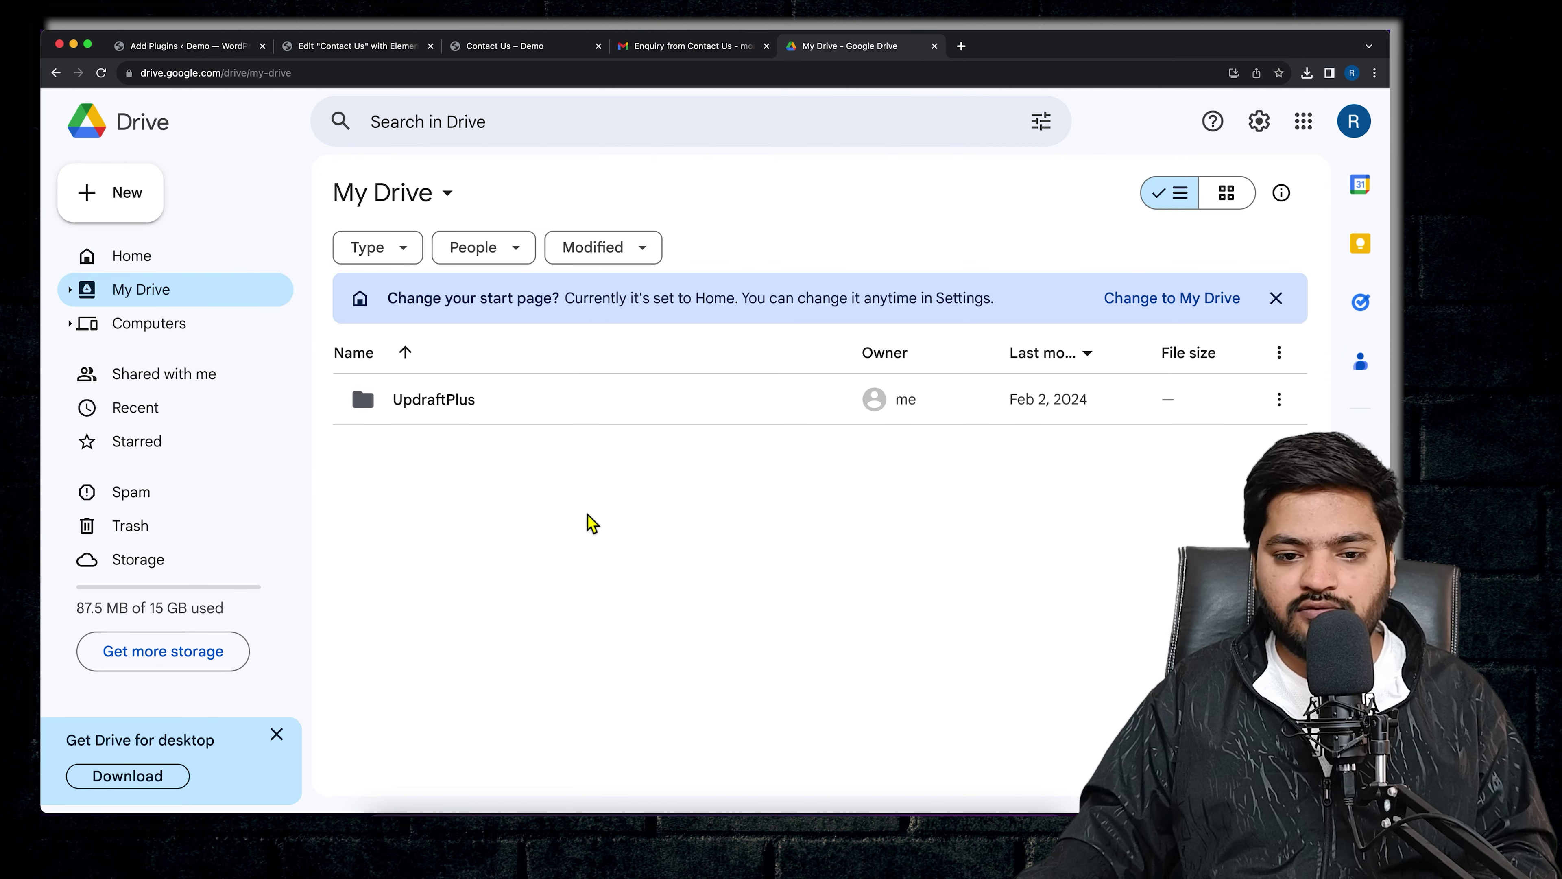
pyautogui.rightClick(565, 512)
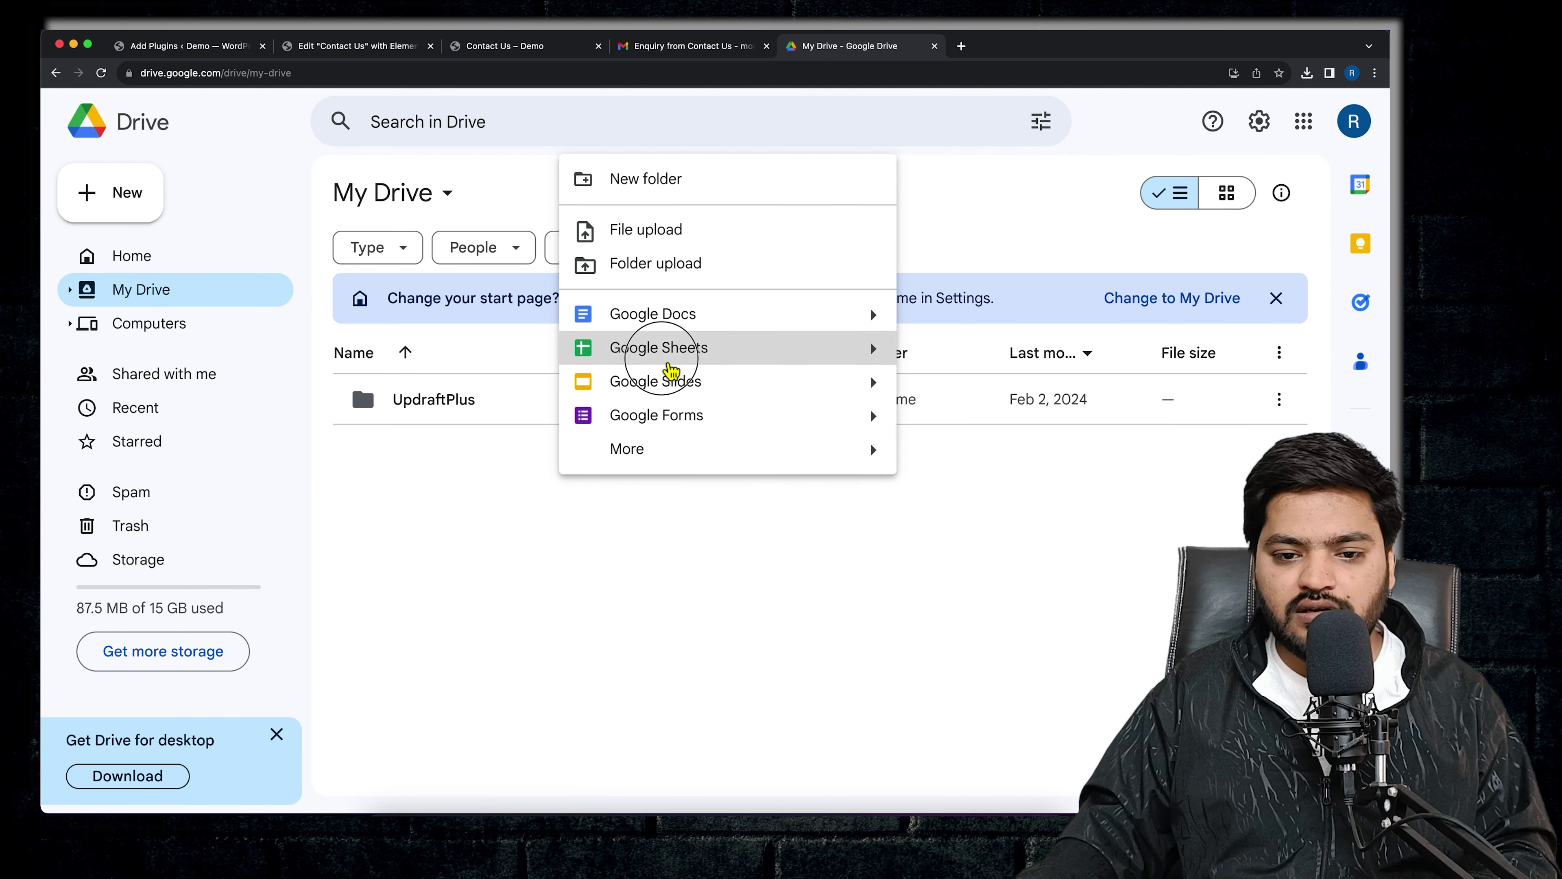
pyautogui.click(672, 348)
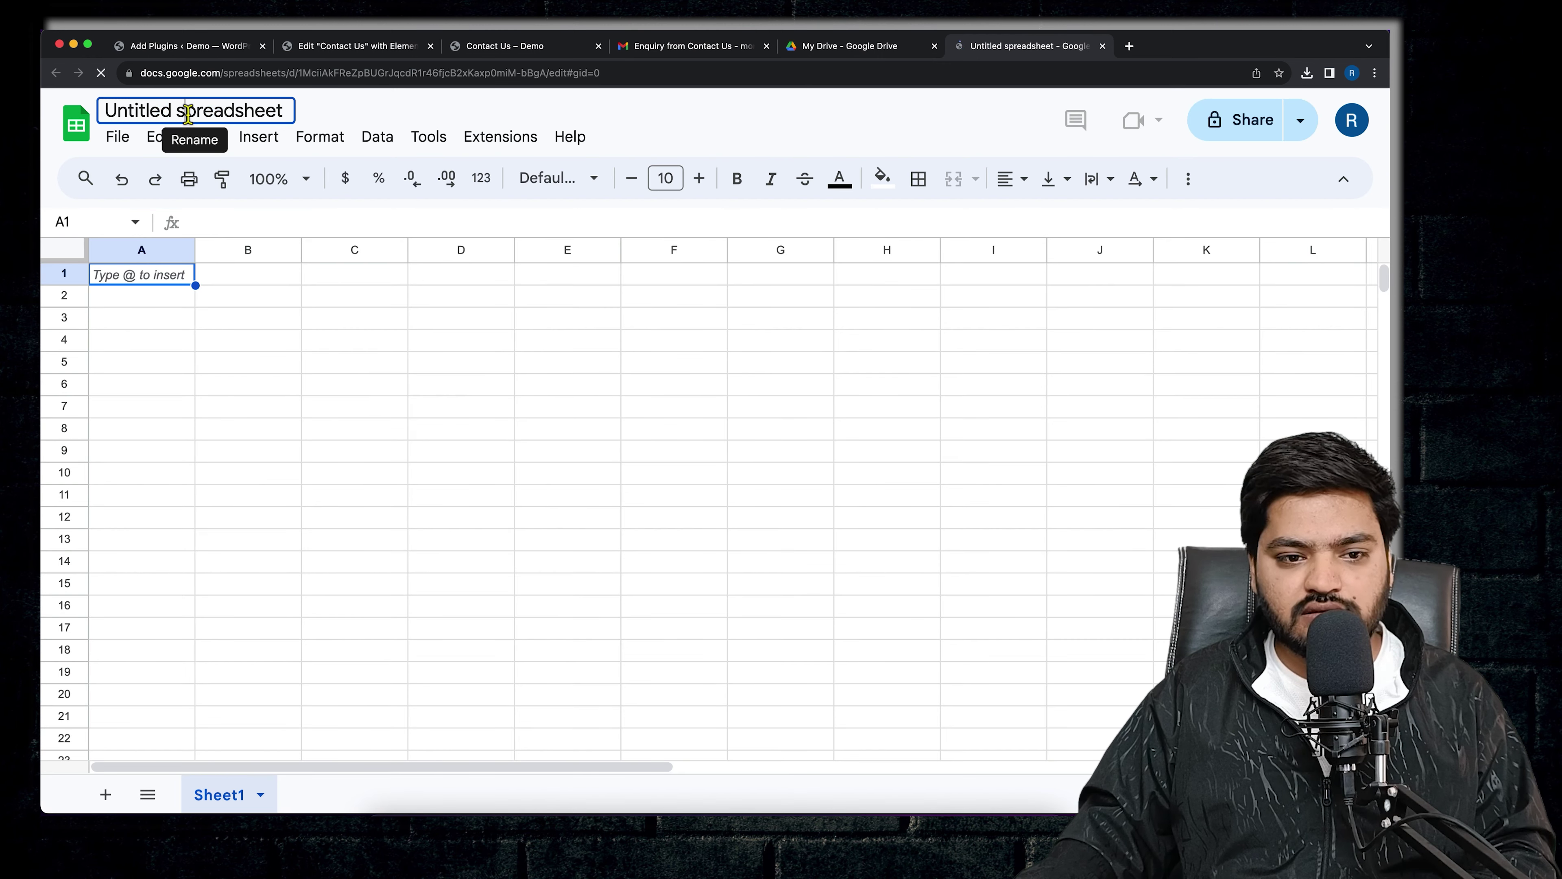
# - Name the spreadsheet 'form submission' and go back to the WordPress plugin results
pyautogui.click(187, 113)
pyautogui.write('form ')
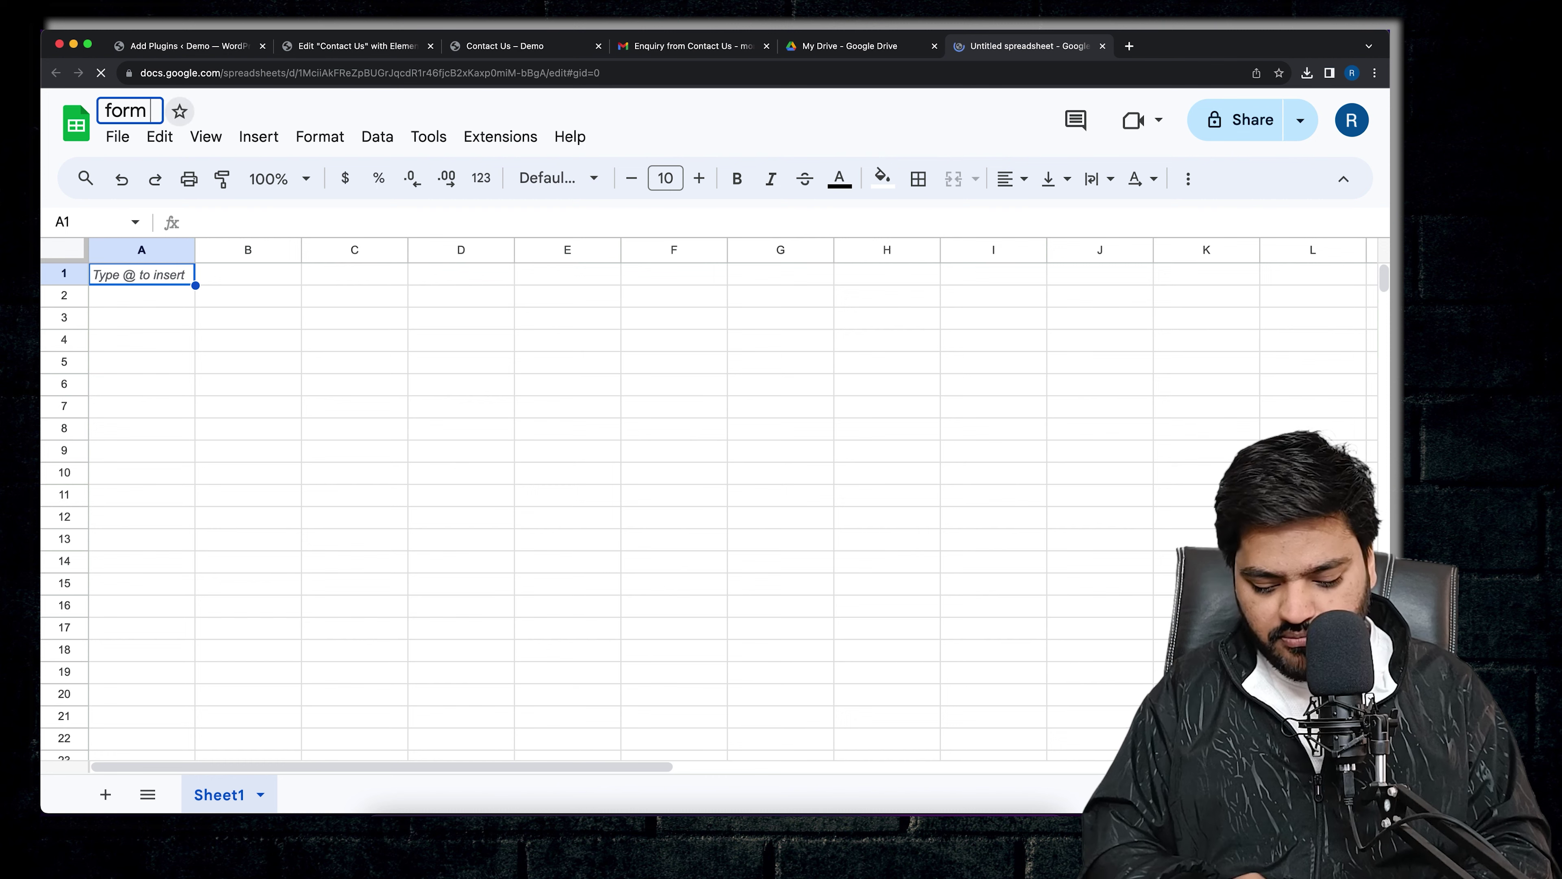
pyautogui.write('submission')
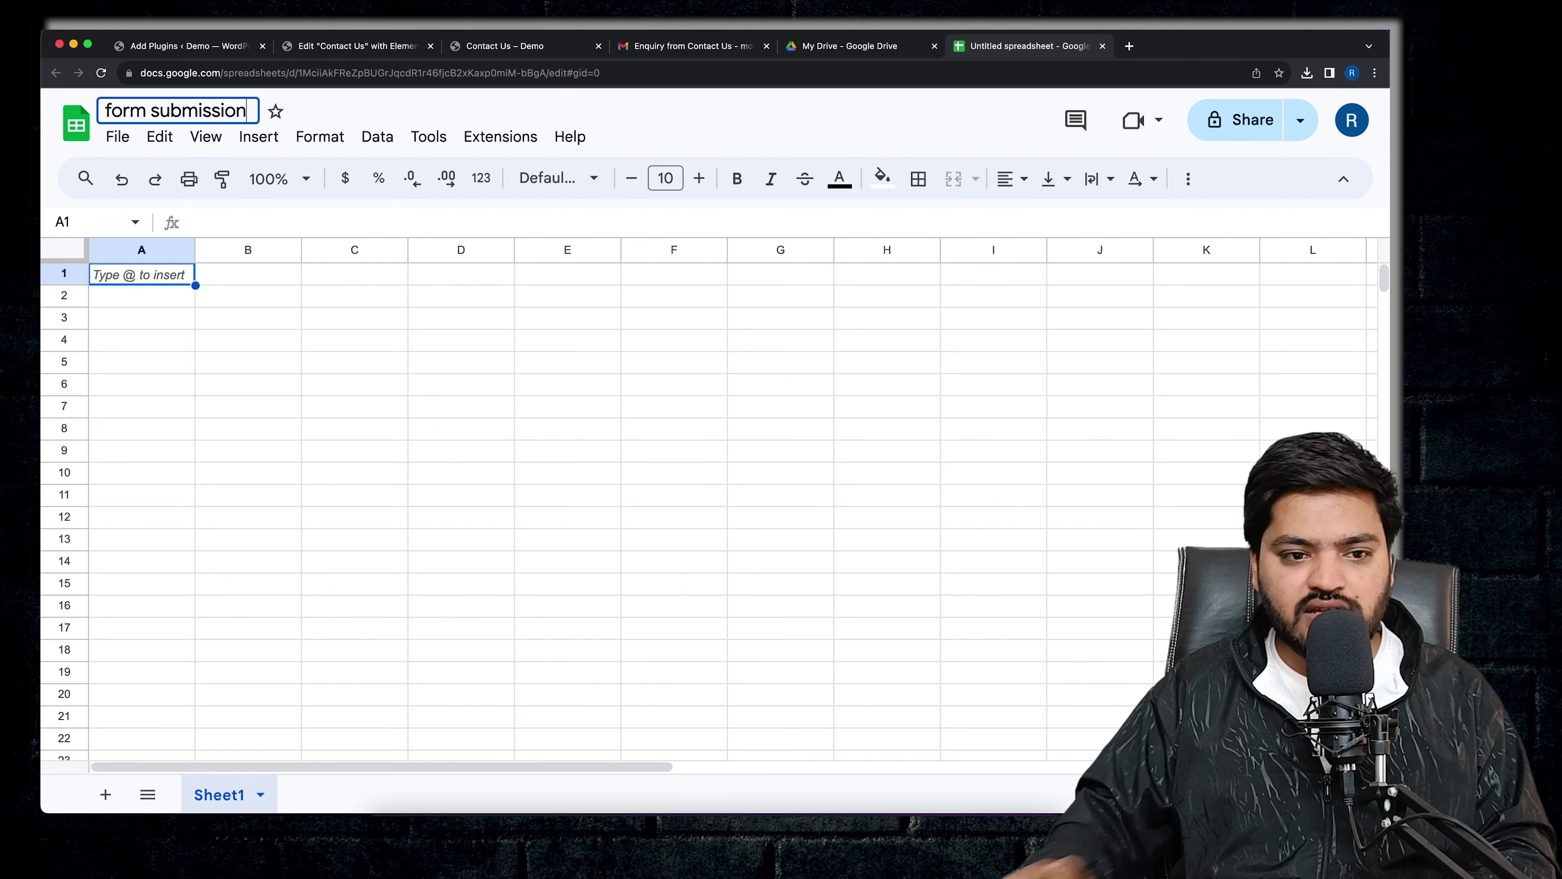
pyautogui.press('Return')
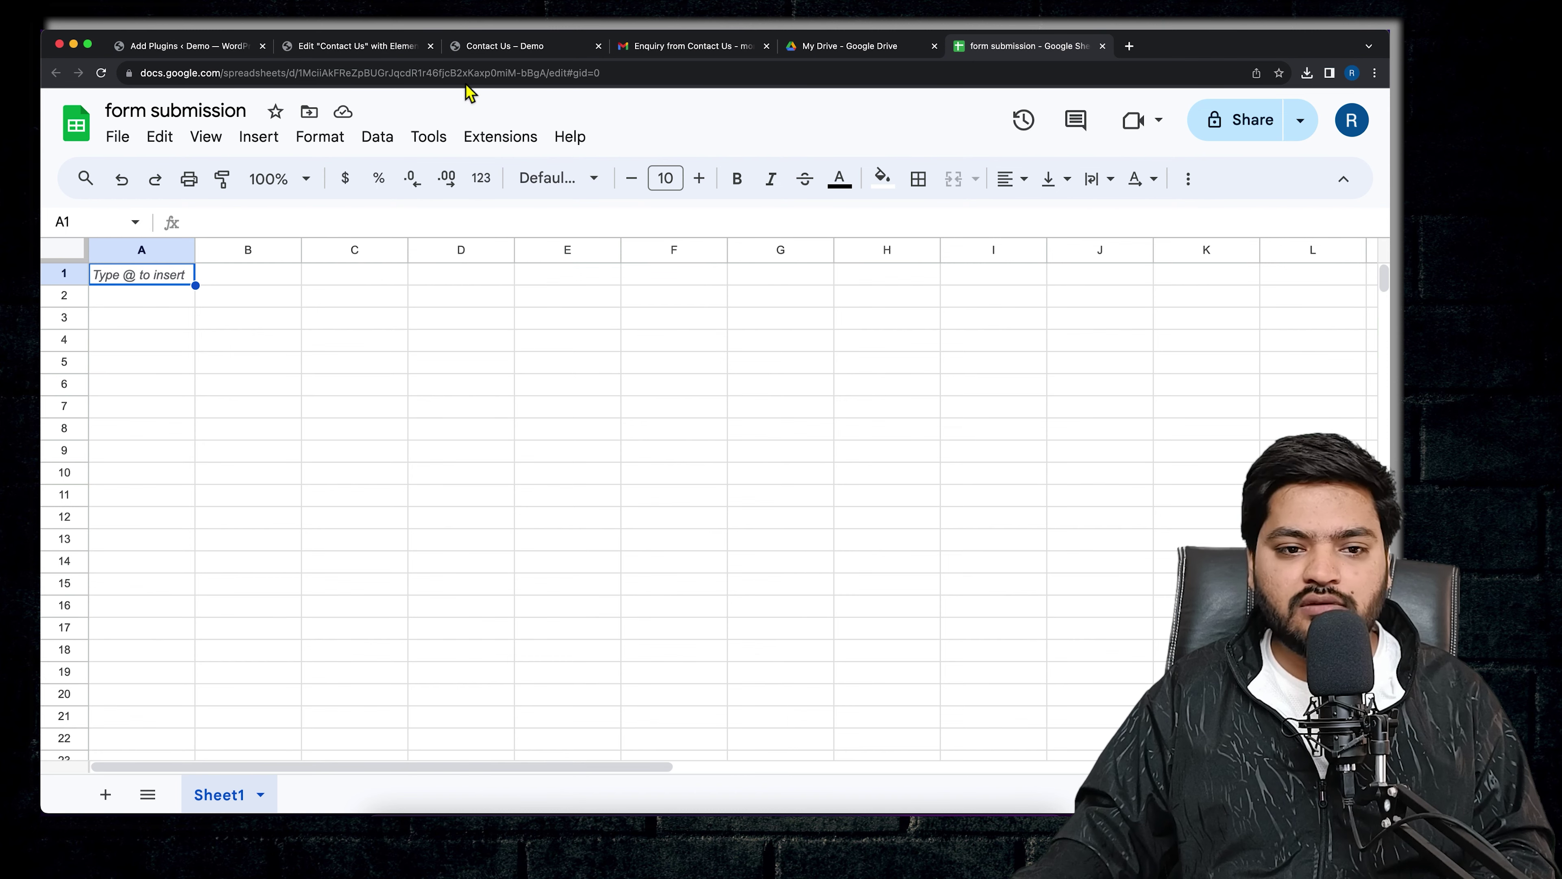
pyautogui.click(198, 49)
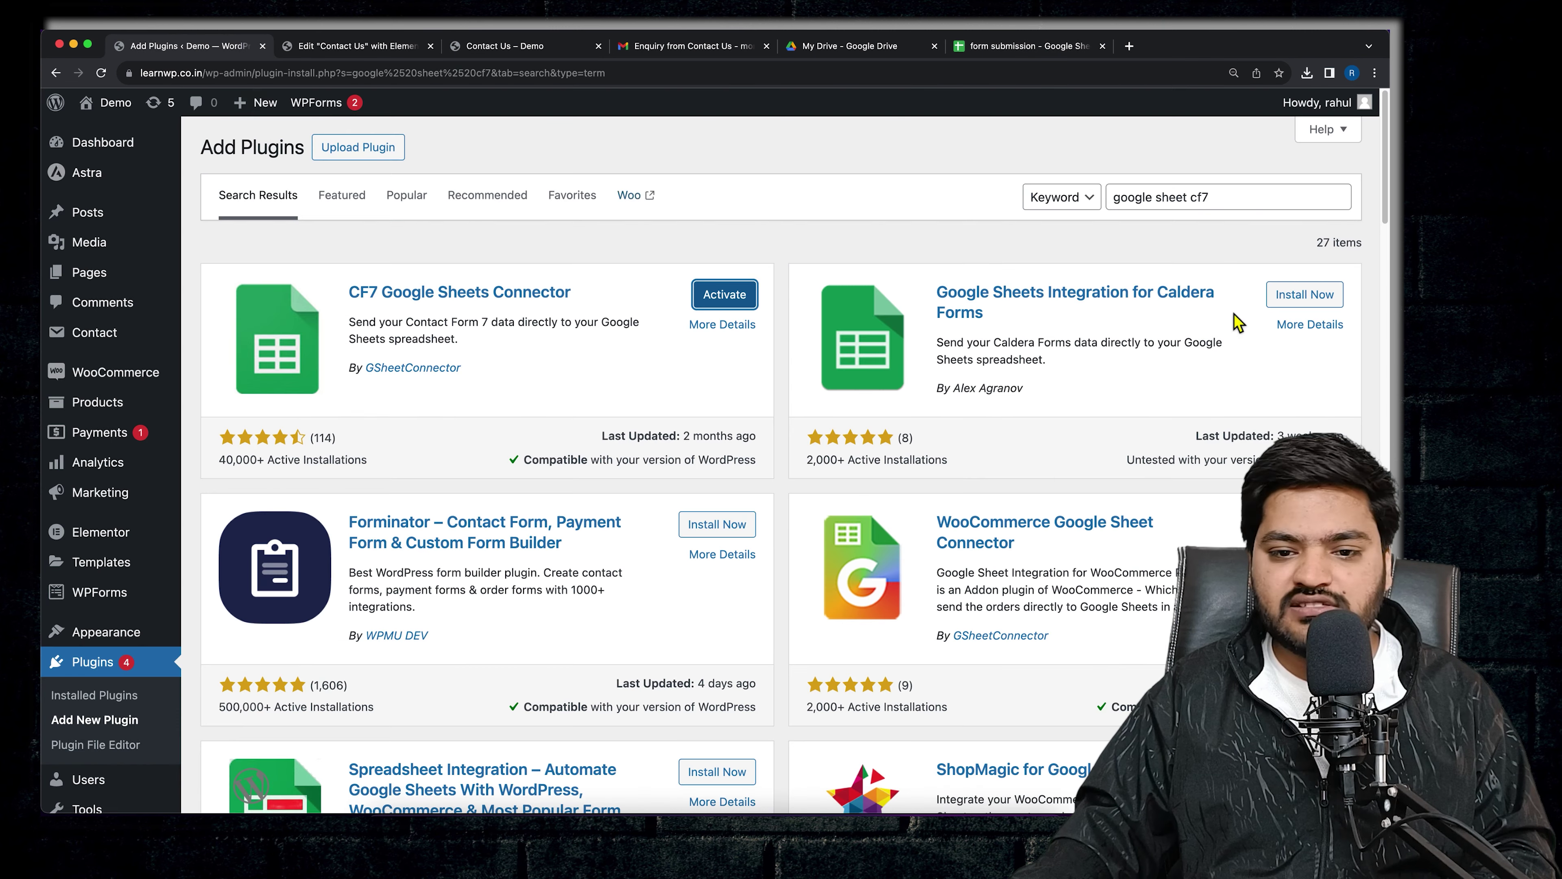
# - Activate CF7 Google Sheets Connector and start Sign in with Google under Contact > Google Sheets
pyautogui.click(721, 297)
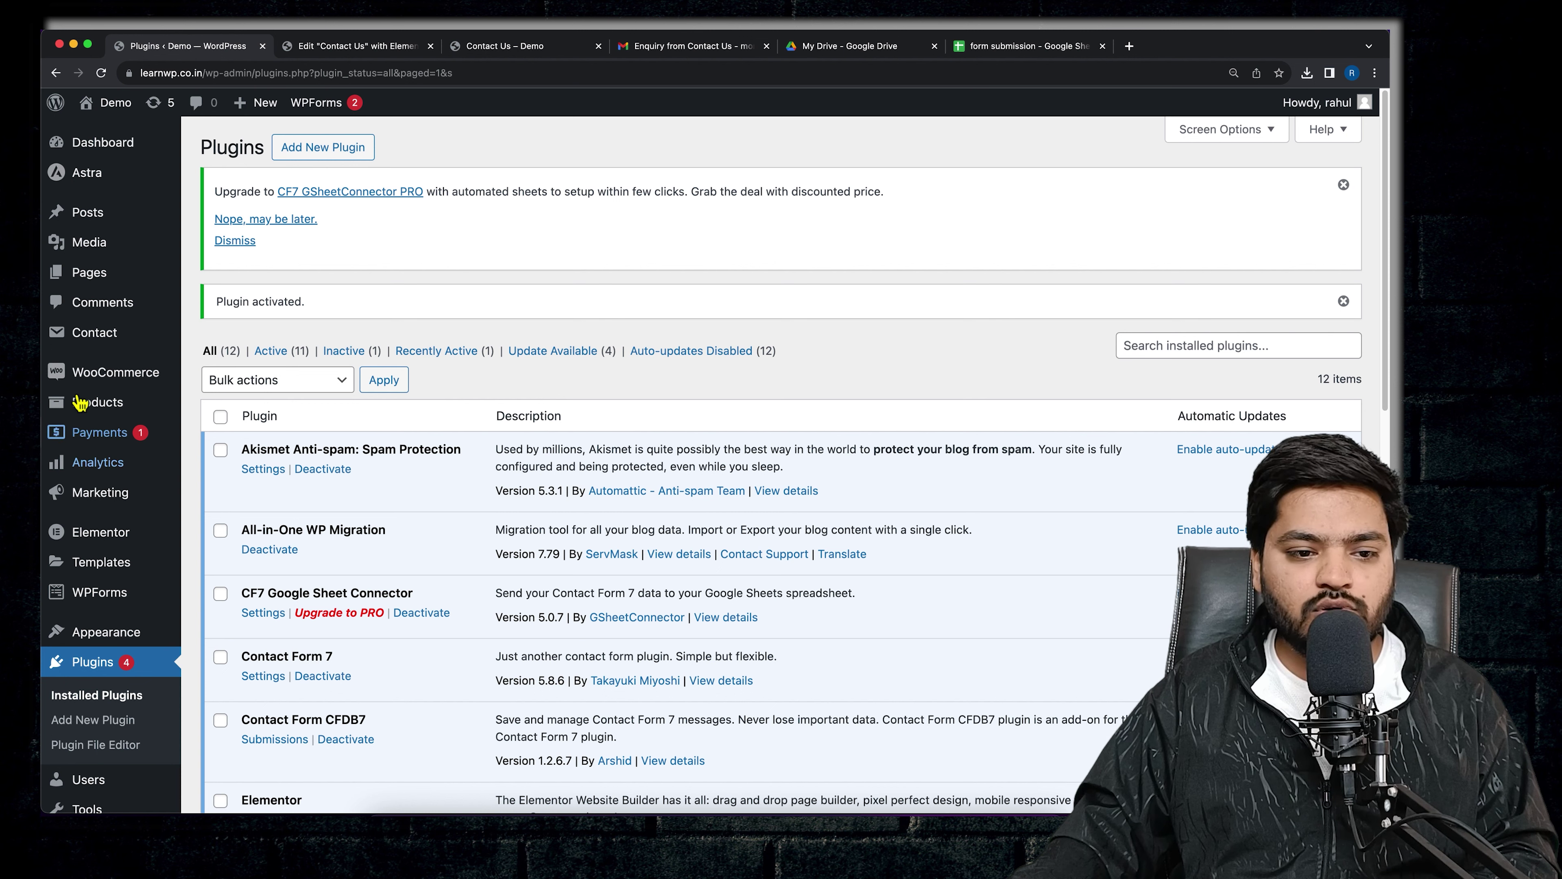
pyautogui.moveTo(106, 352)
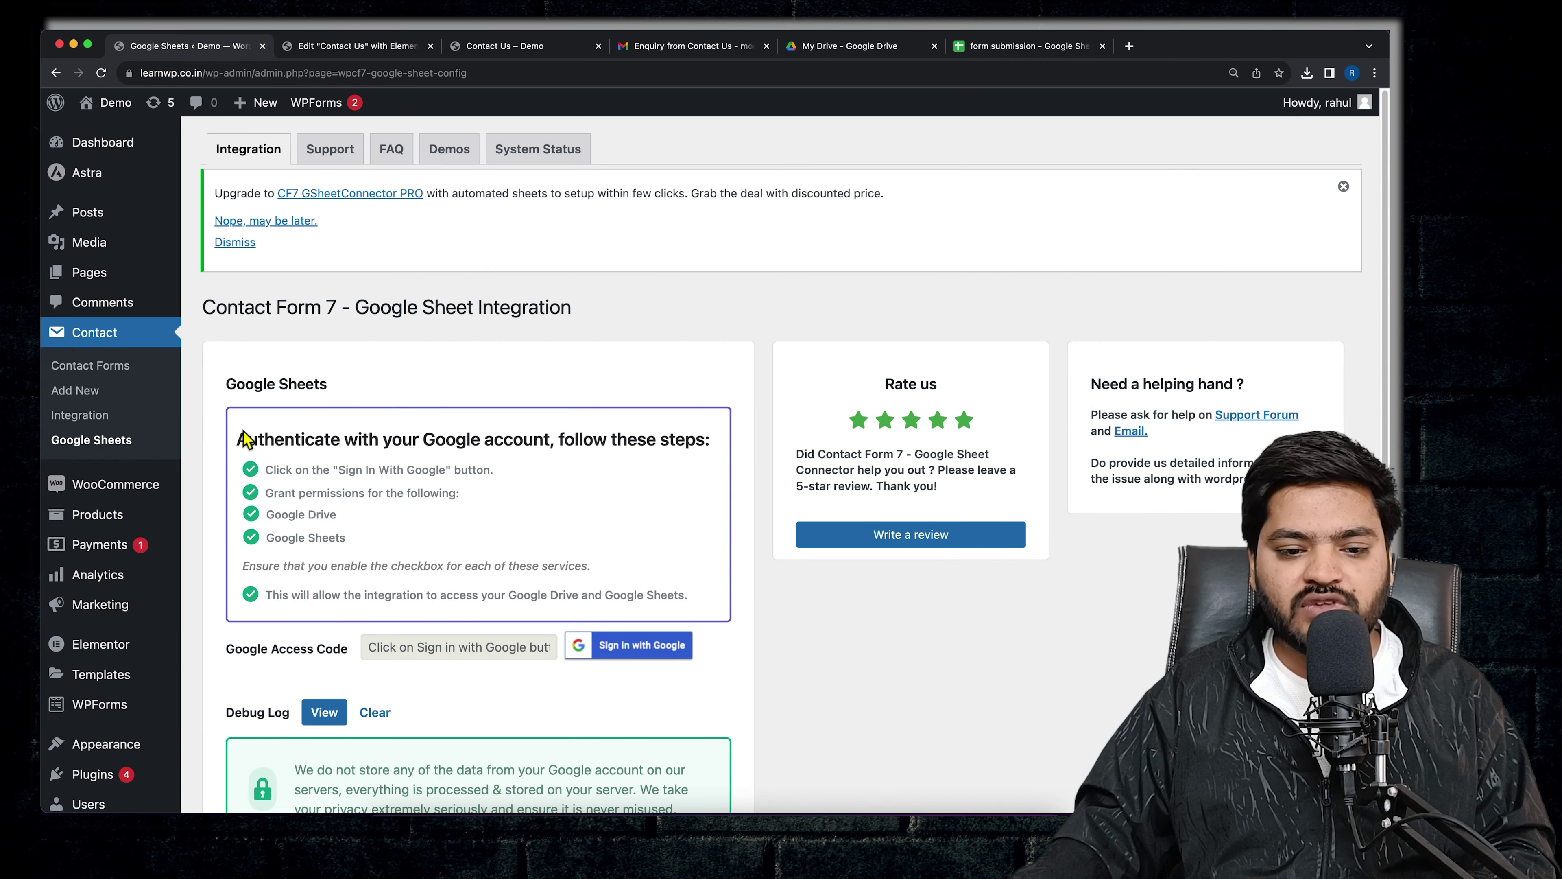
pyautogui.scroll(-5, 374, 569)
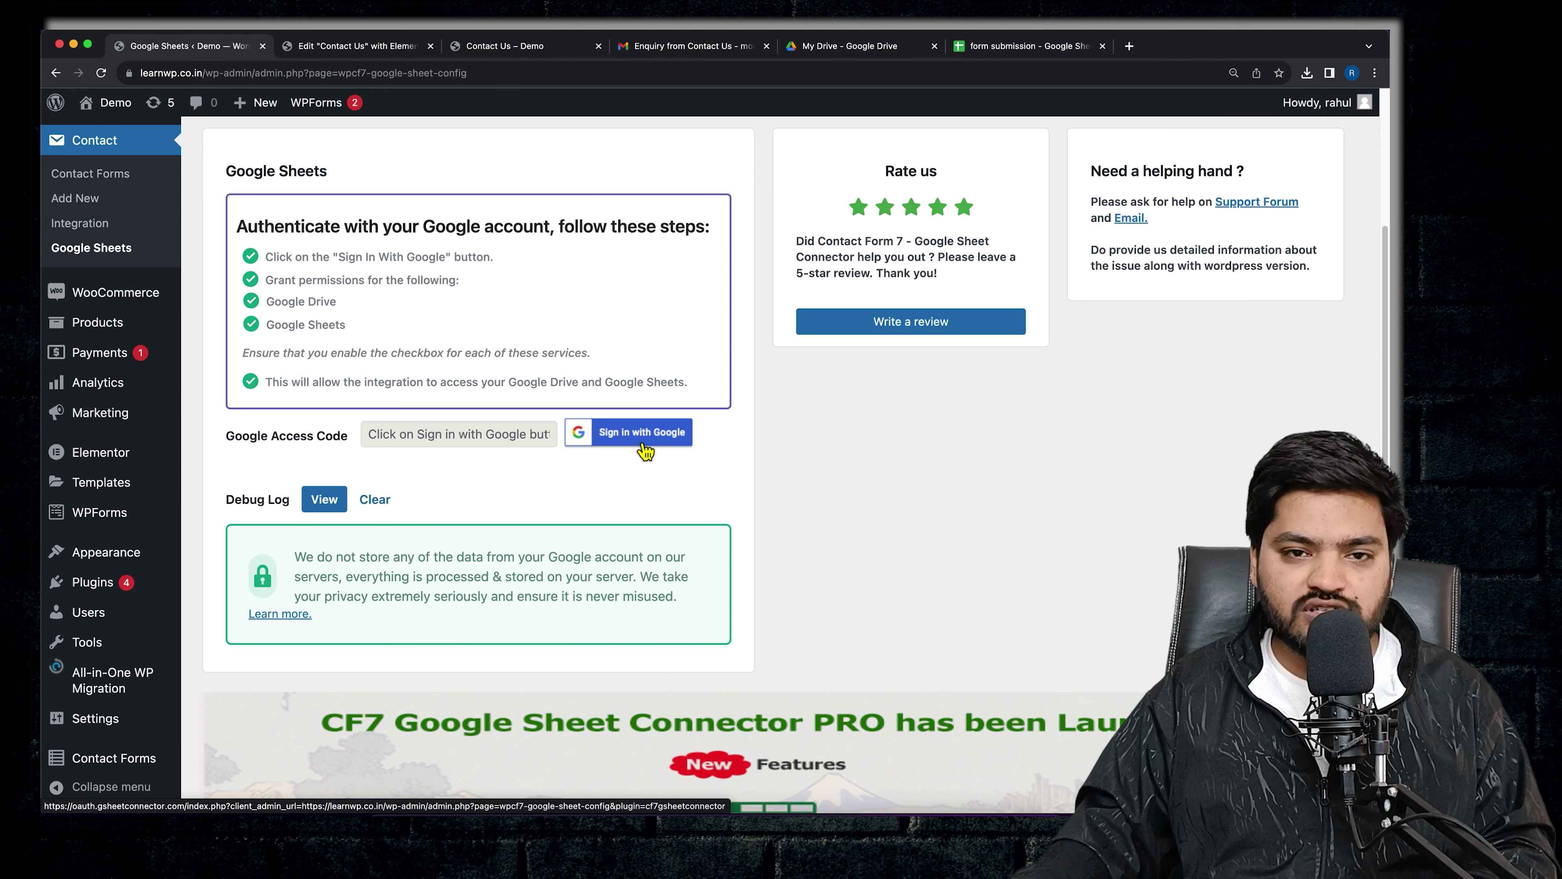
pyautogui.click(647, 444)
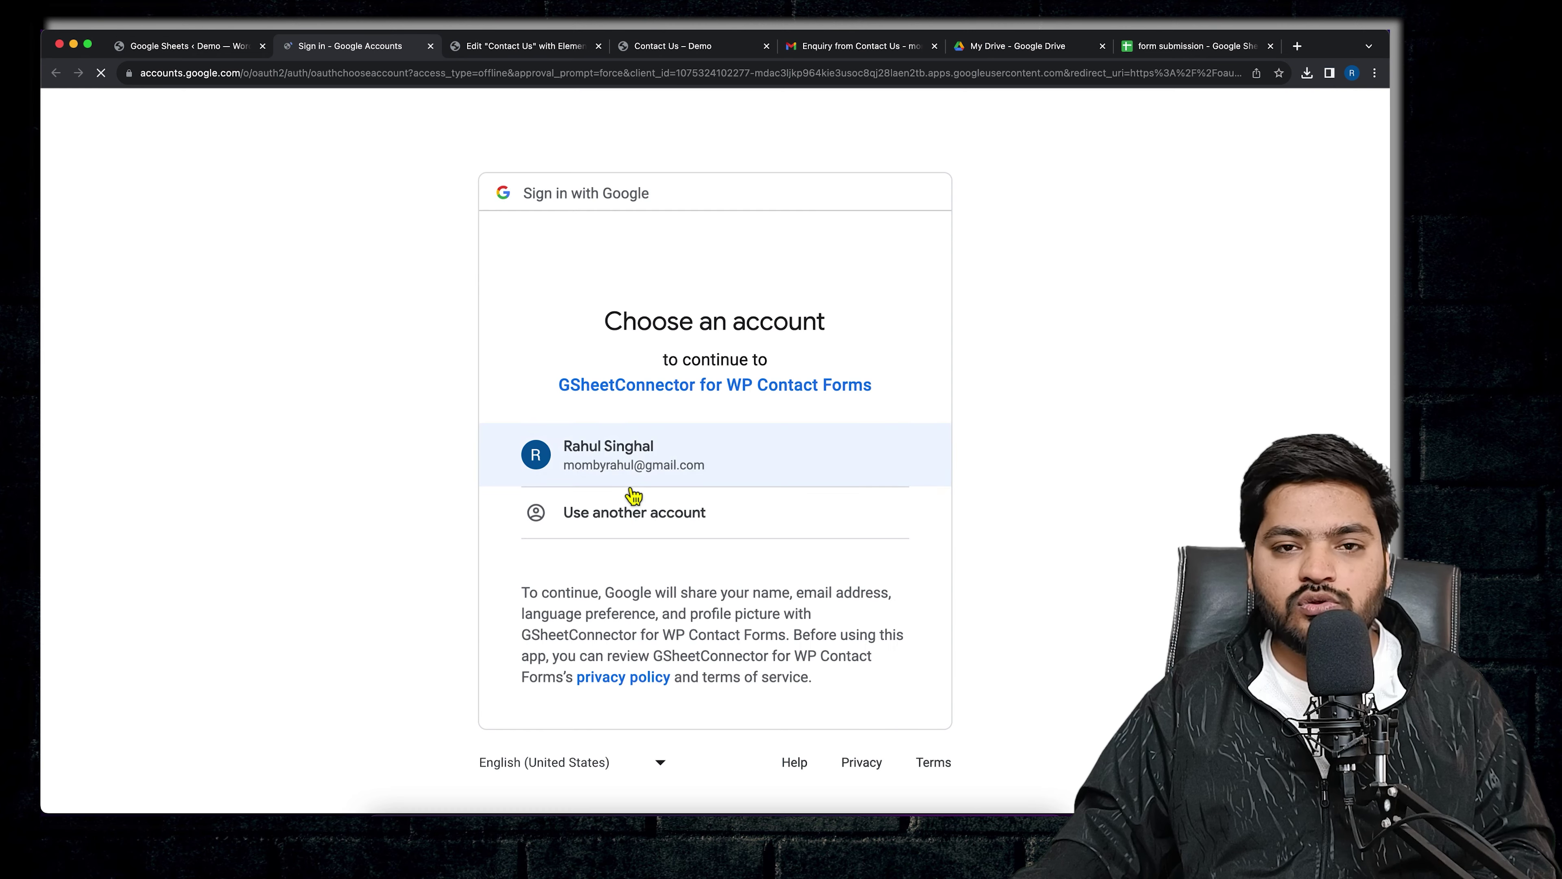
# - Choose the Google account and grant the connector both Drive and Sheets access
pyautogui.click(717, 462)
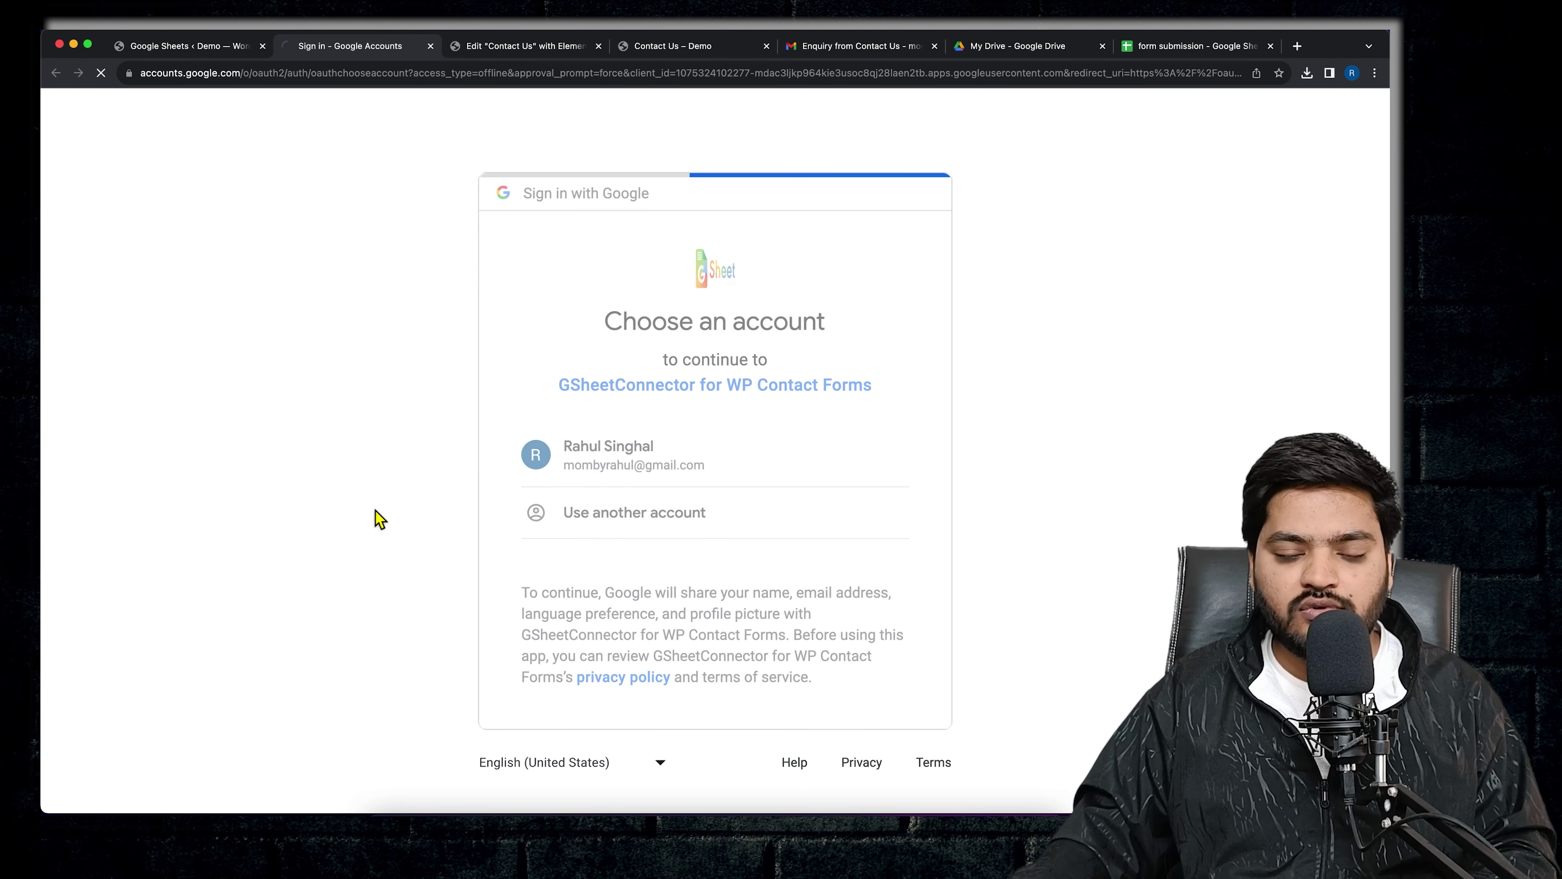
pyautogui.click(807, 654)
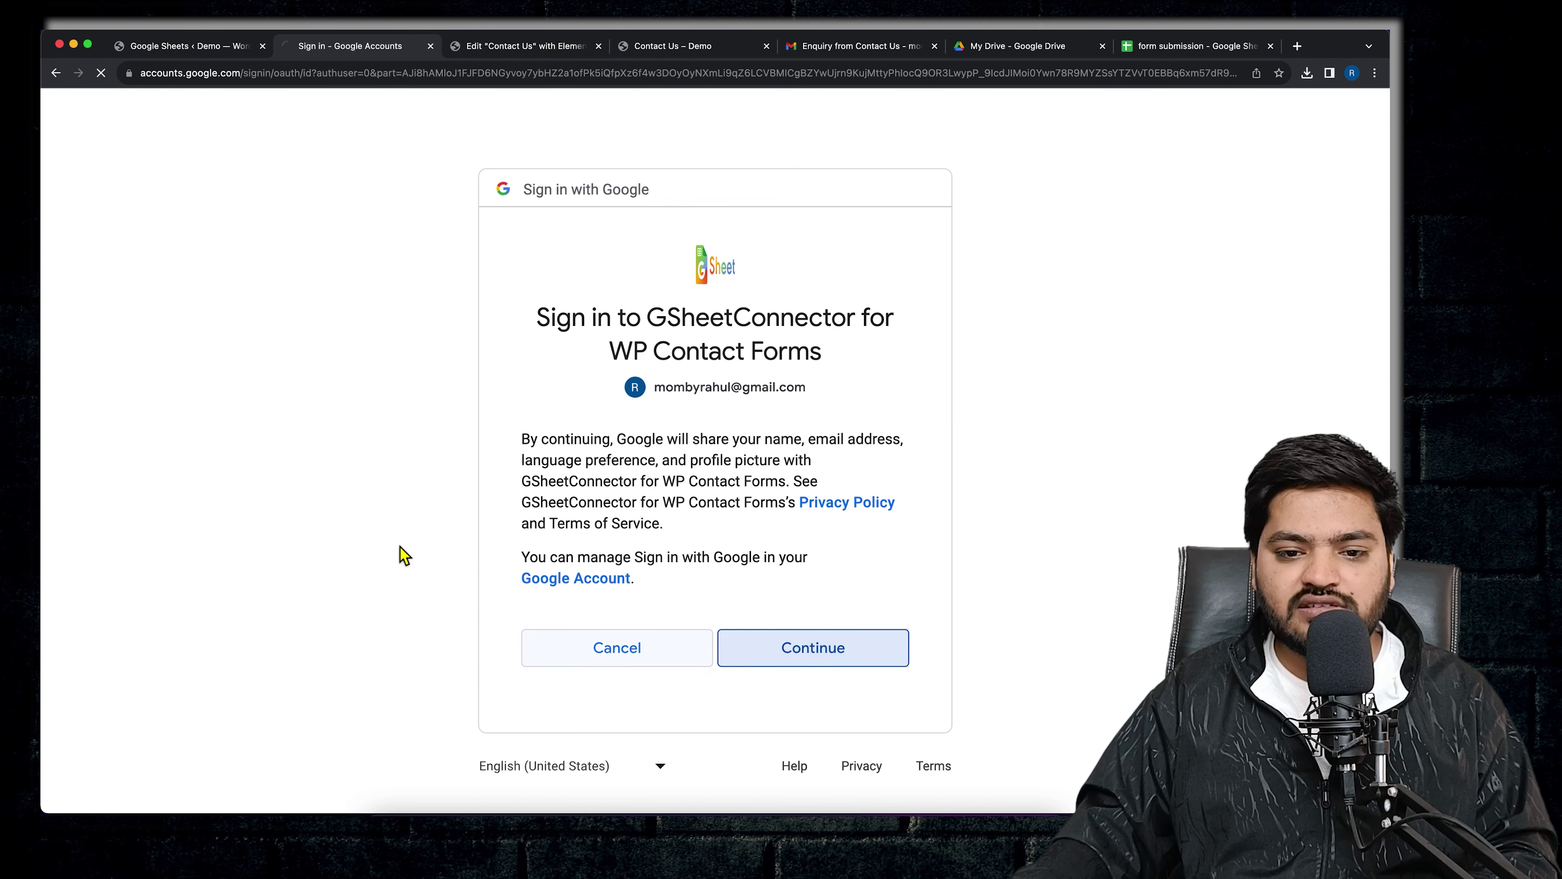
pyautogui.click(546, 542)
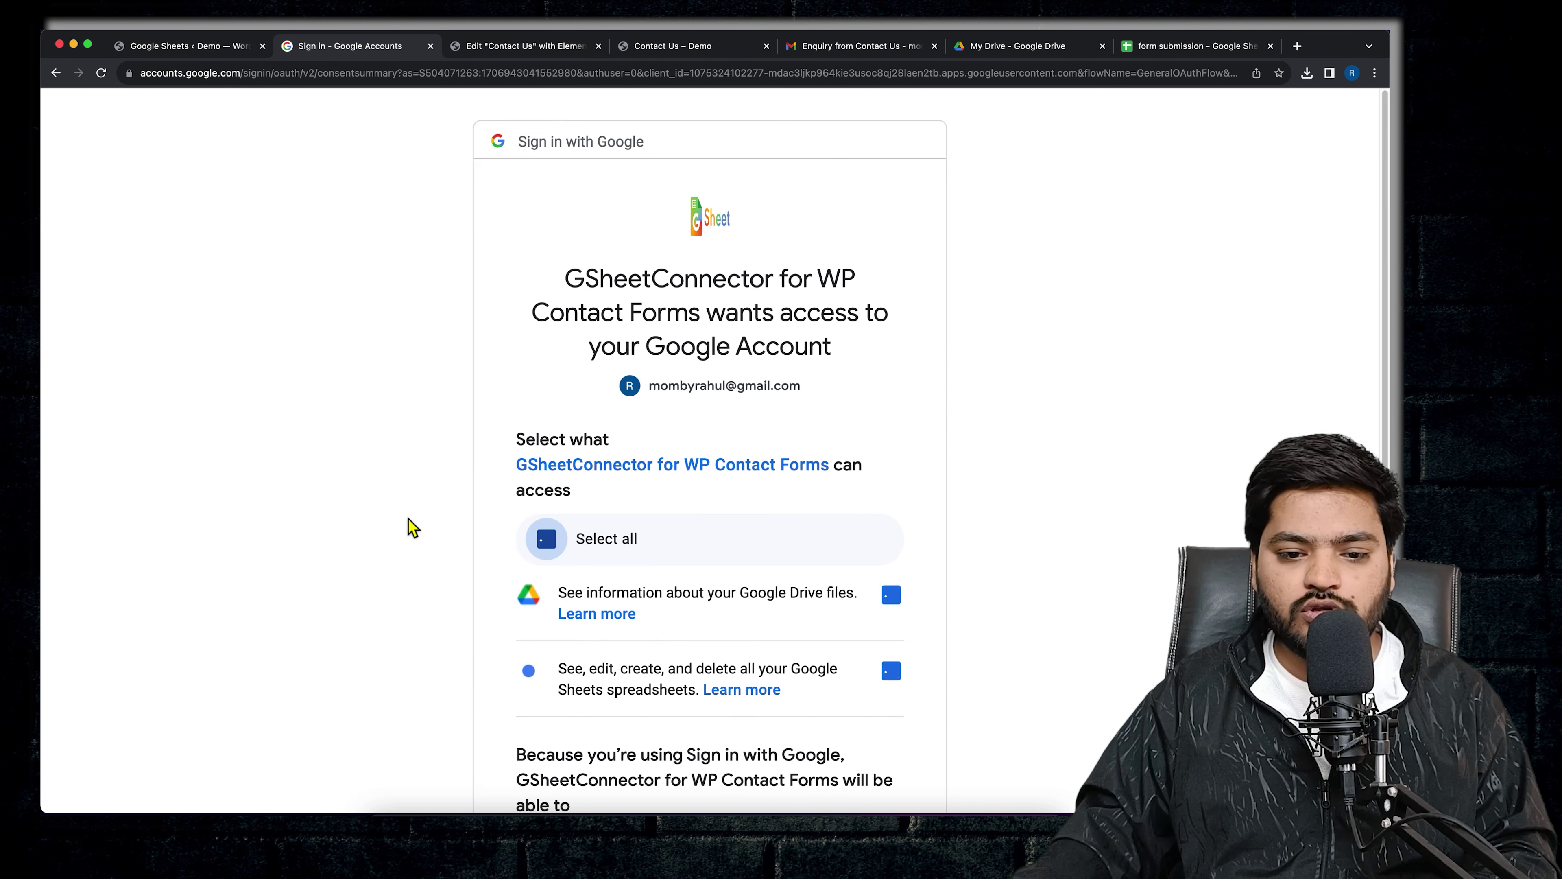
pyautogui.scroll(-1, 404, 513)
pyautogui.scroll(-9, 688, 600)
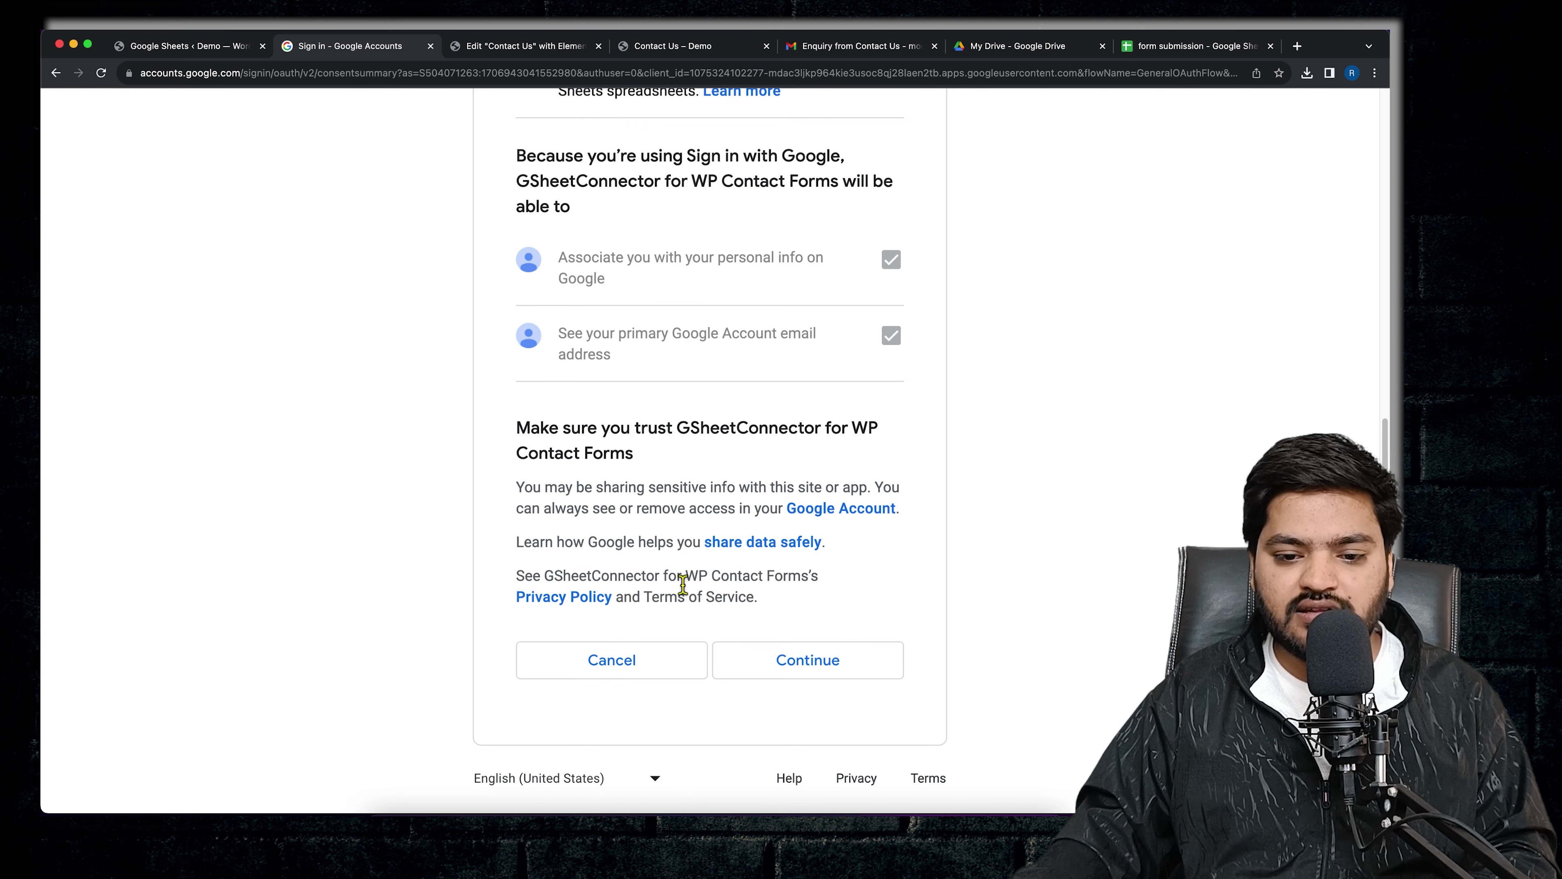
pyautogui.click(821, 674)
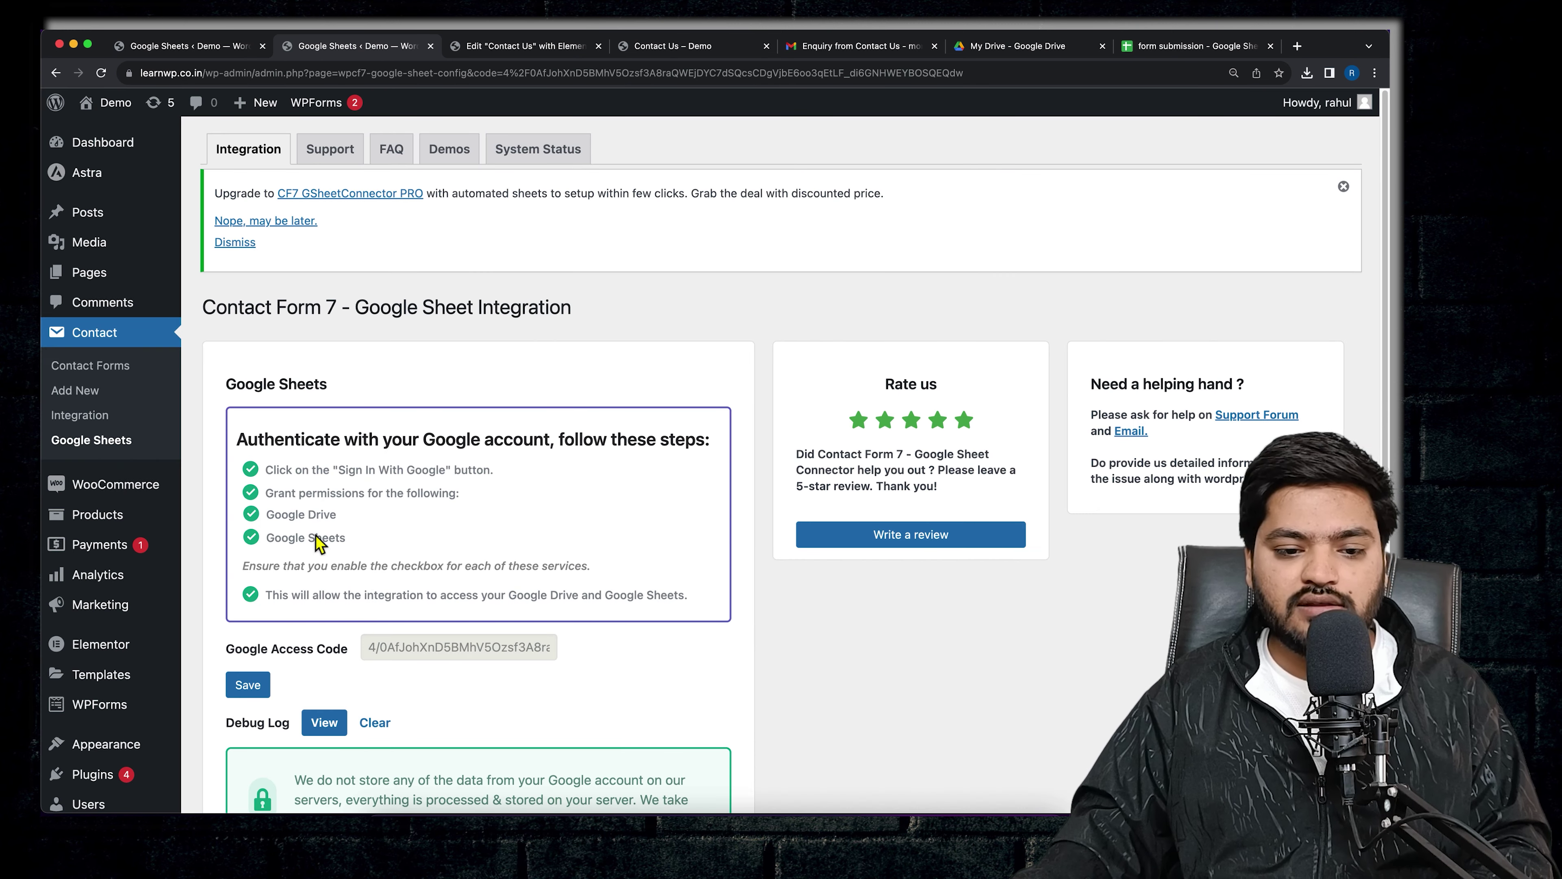
# - Save the Google Access Code so the connector shows Currently Active
pyautogui.scroll(-2, 390, 561)
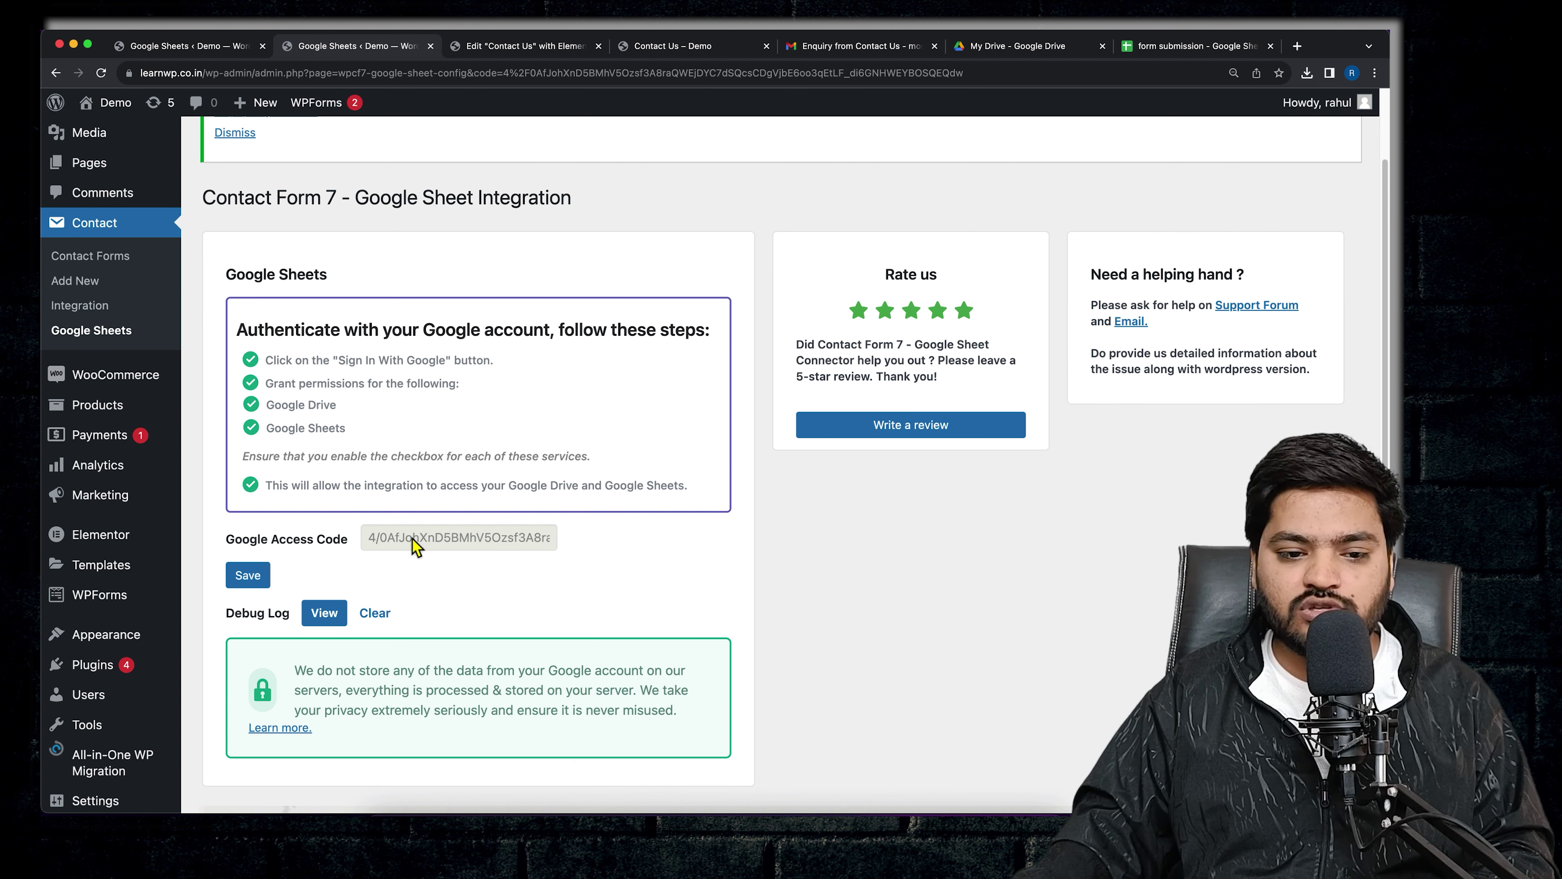
pyautogui.click(263, 581)
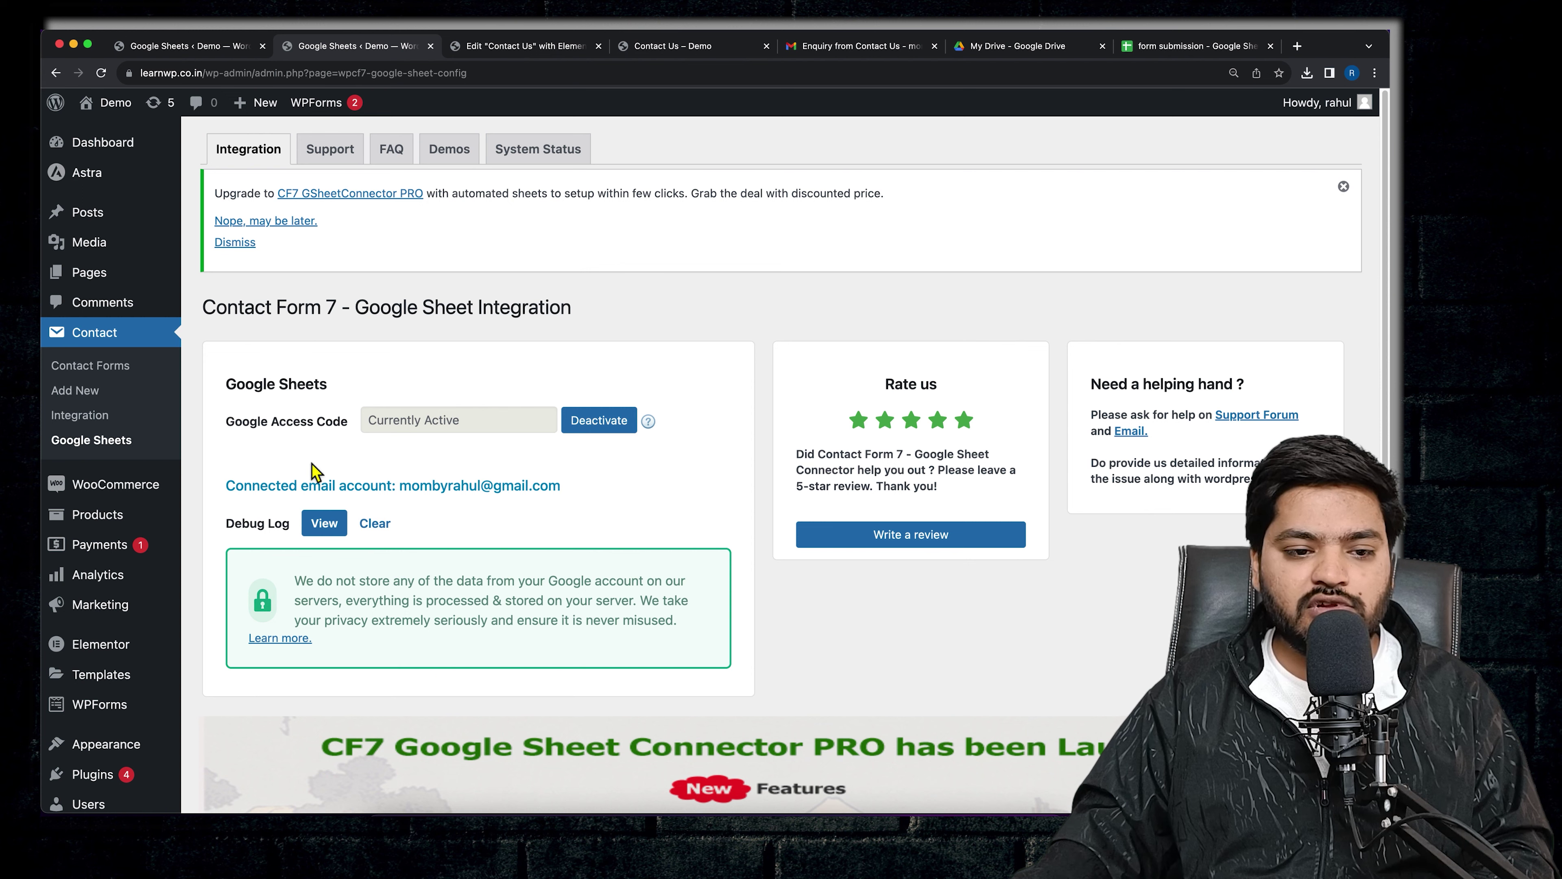
pyautogui.click(110, 369)
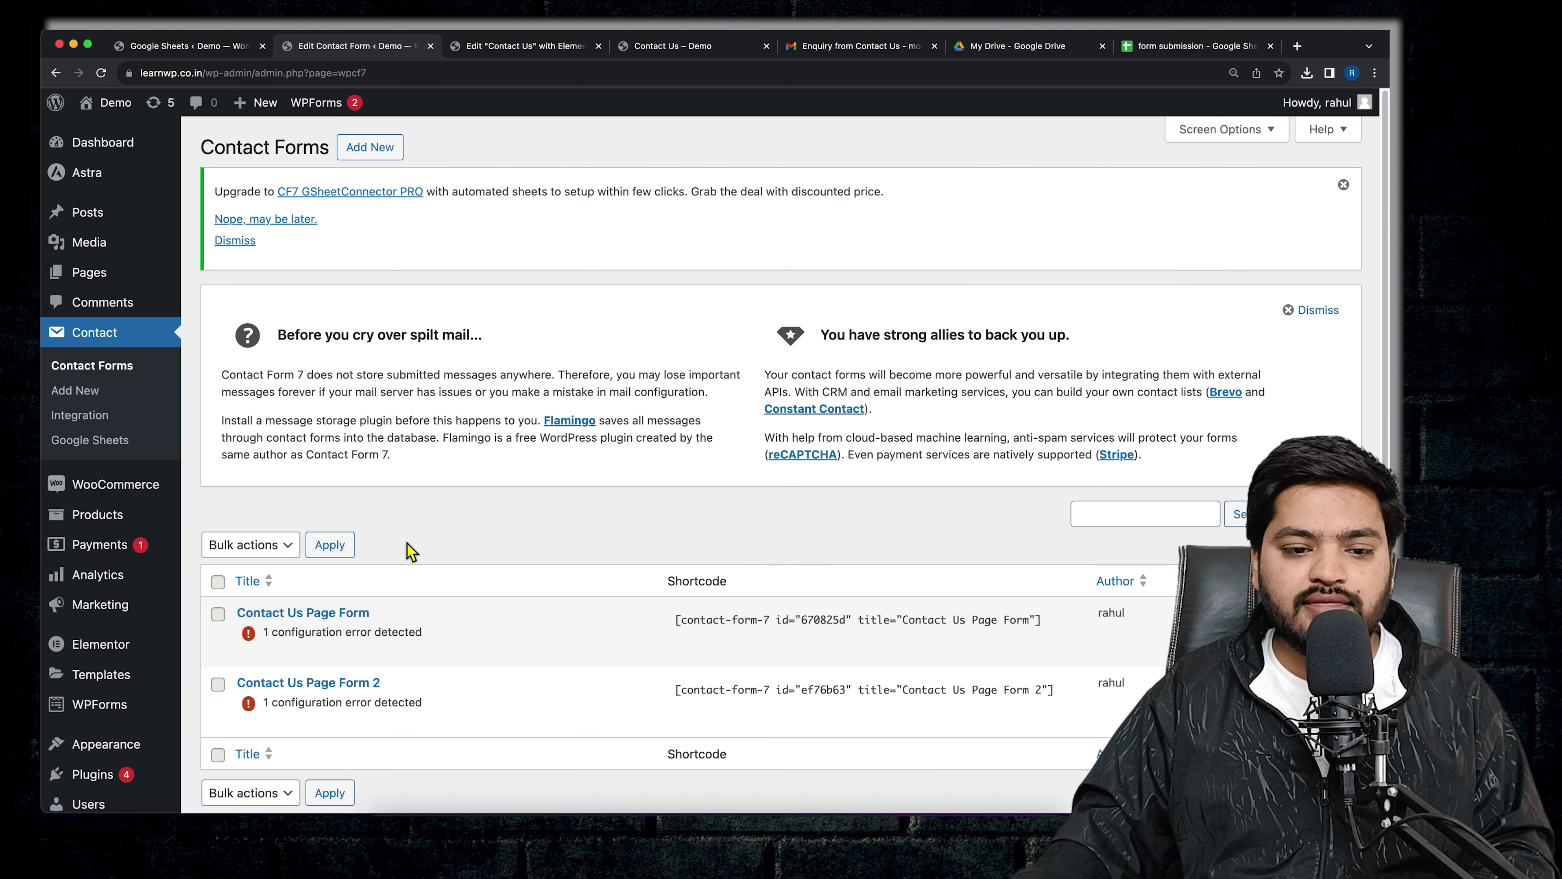
# - Open the Contact Us Page Form's Google Sheets tab with the 'form submission' spreadsheet beside it
pyautogui.scroll(-2, 427, 528)
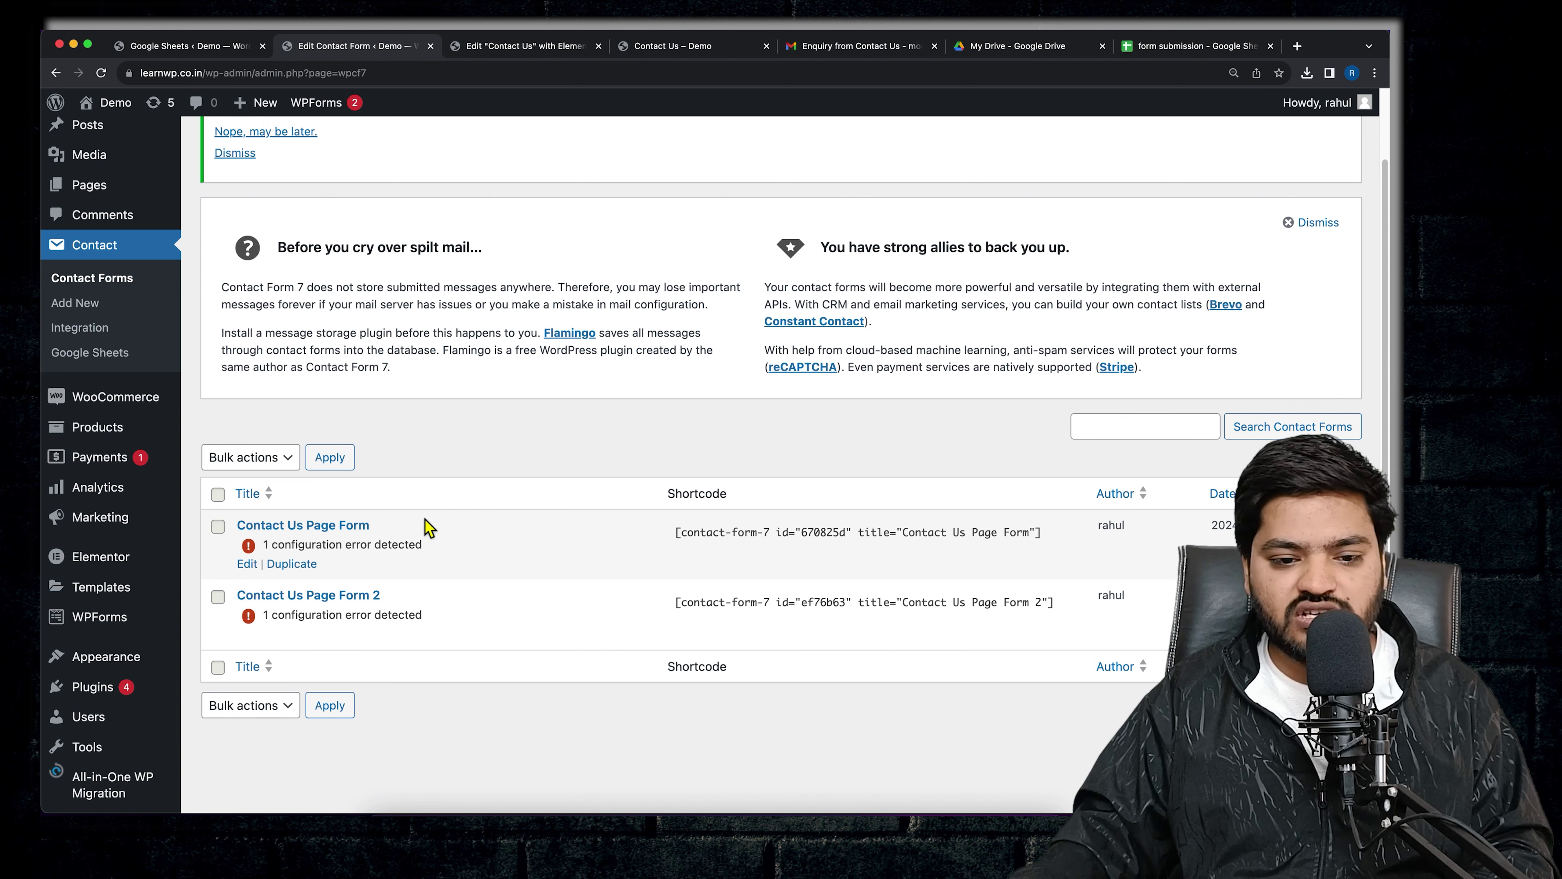
pyautogui.click(247, 567)
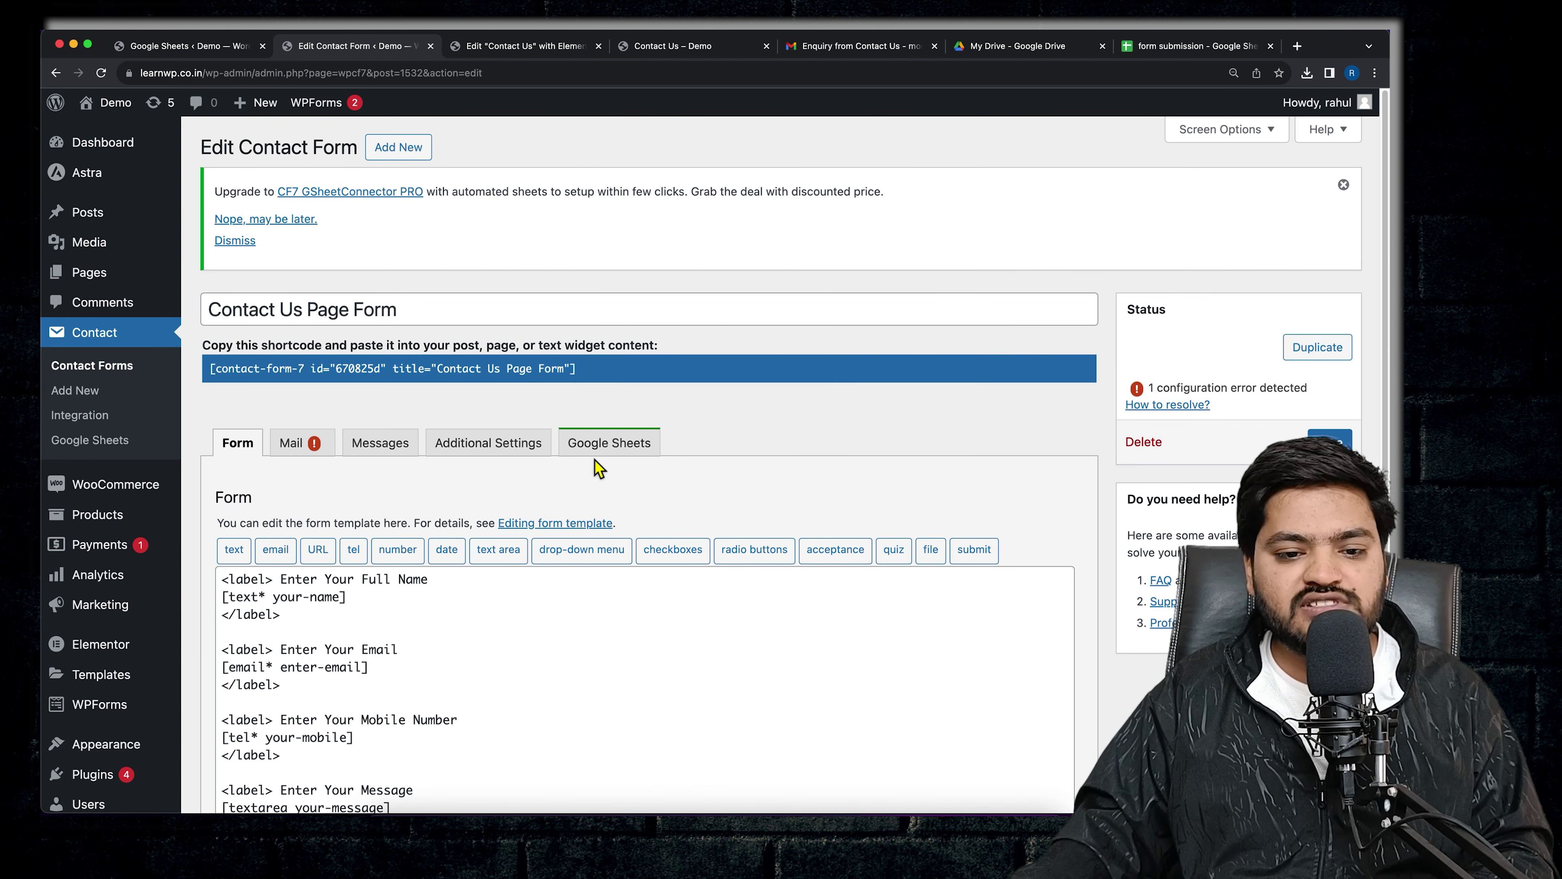
pyautogui.click(620, 461)
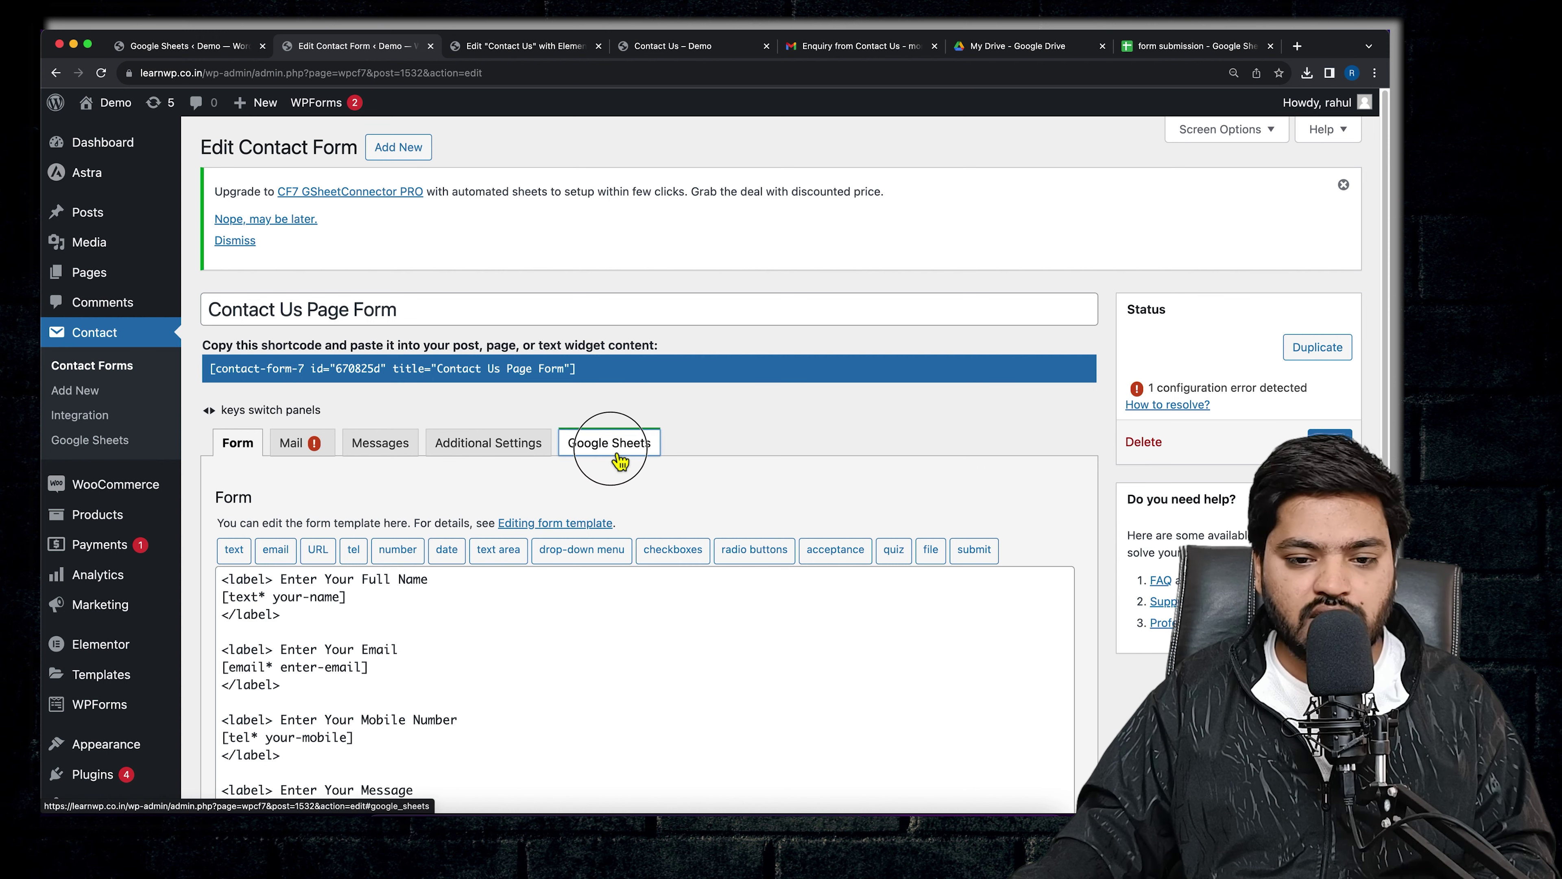
pyautogui.scroll(-3, 894, 477)
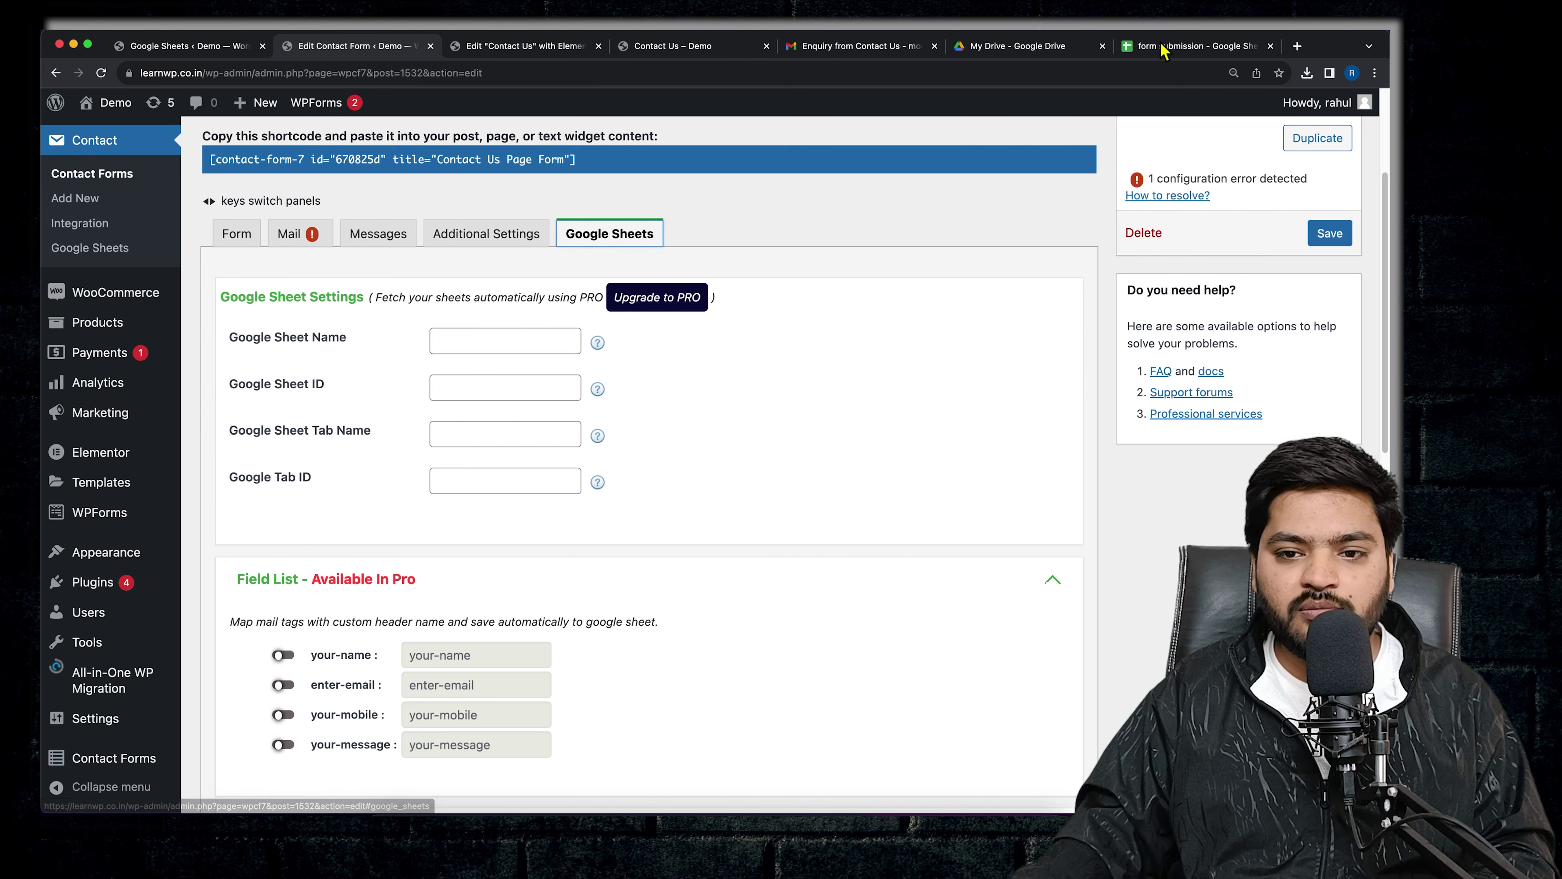
pyautogui.moveTo(1172, 46); pyautogui.dragTo(492, 62)
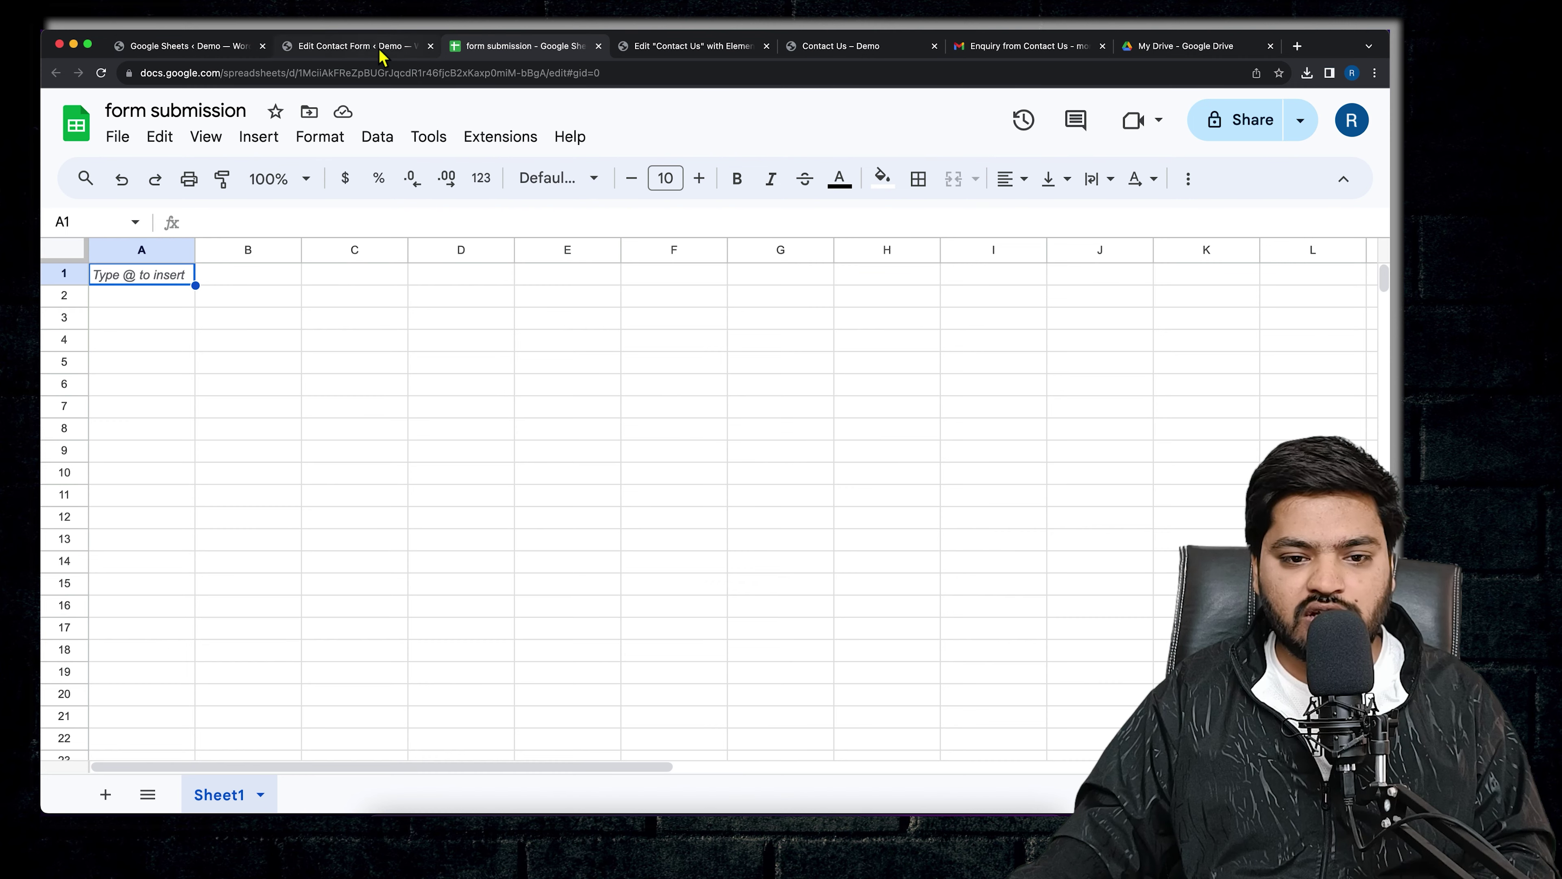
# - Copy the spreadsheet title 'form submission' into the form's Google Sheet Name
pyautogui.click(384, 55)
pyautogui.click(504, 56)
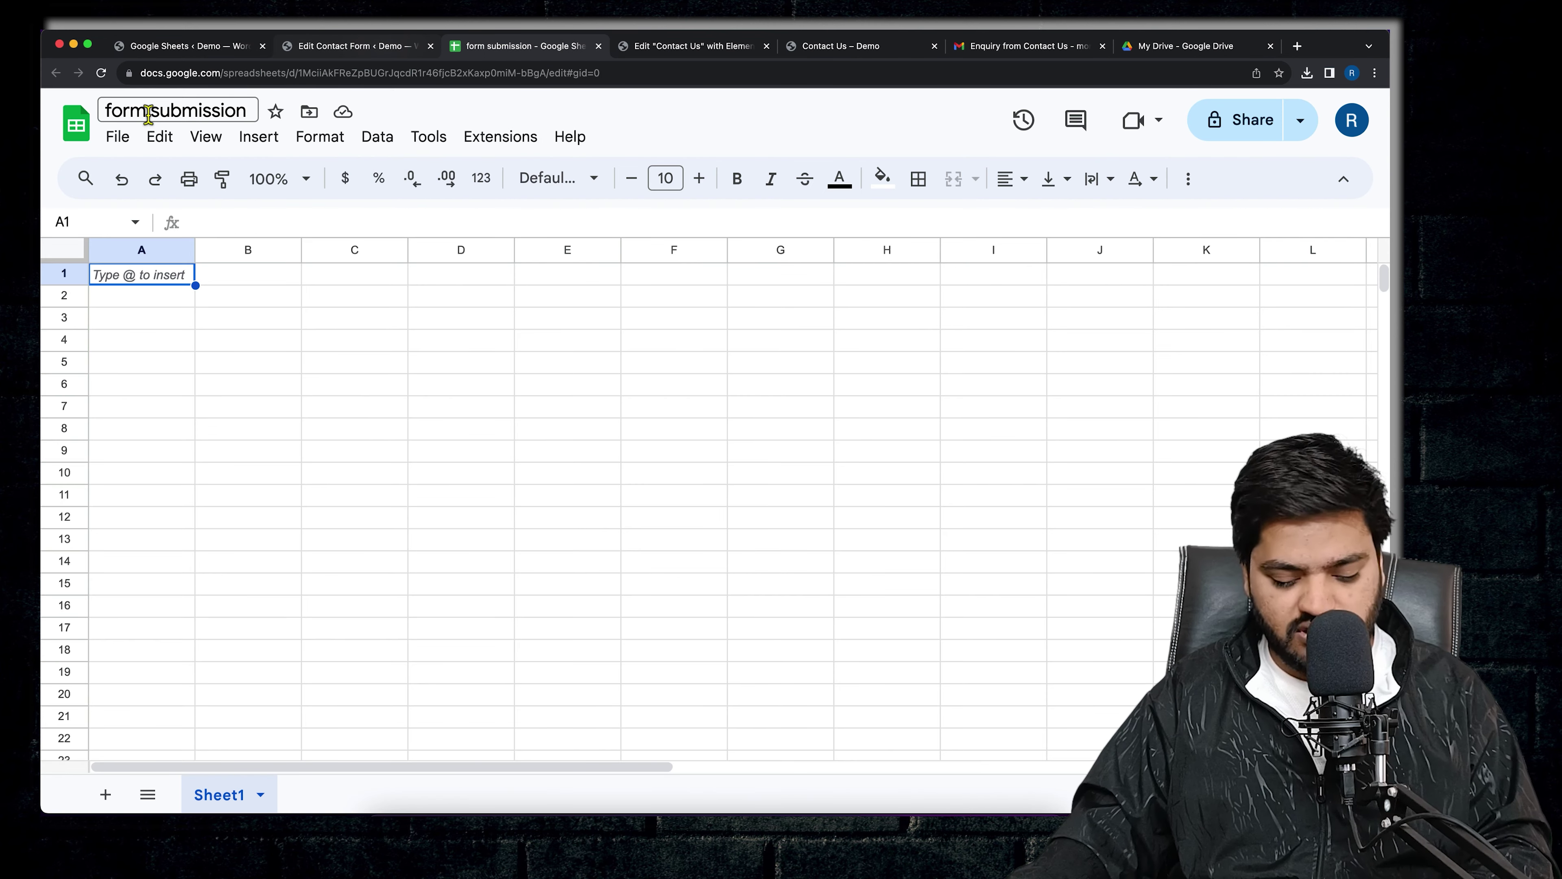
pyautogui.press('super+a')
pyautogui.click(148, 113)
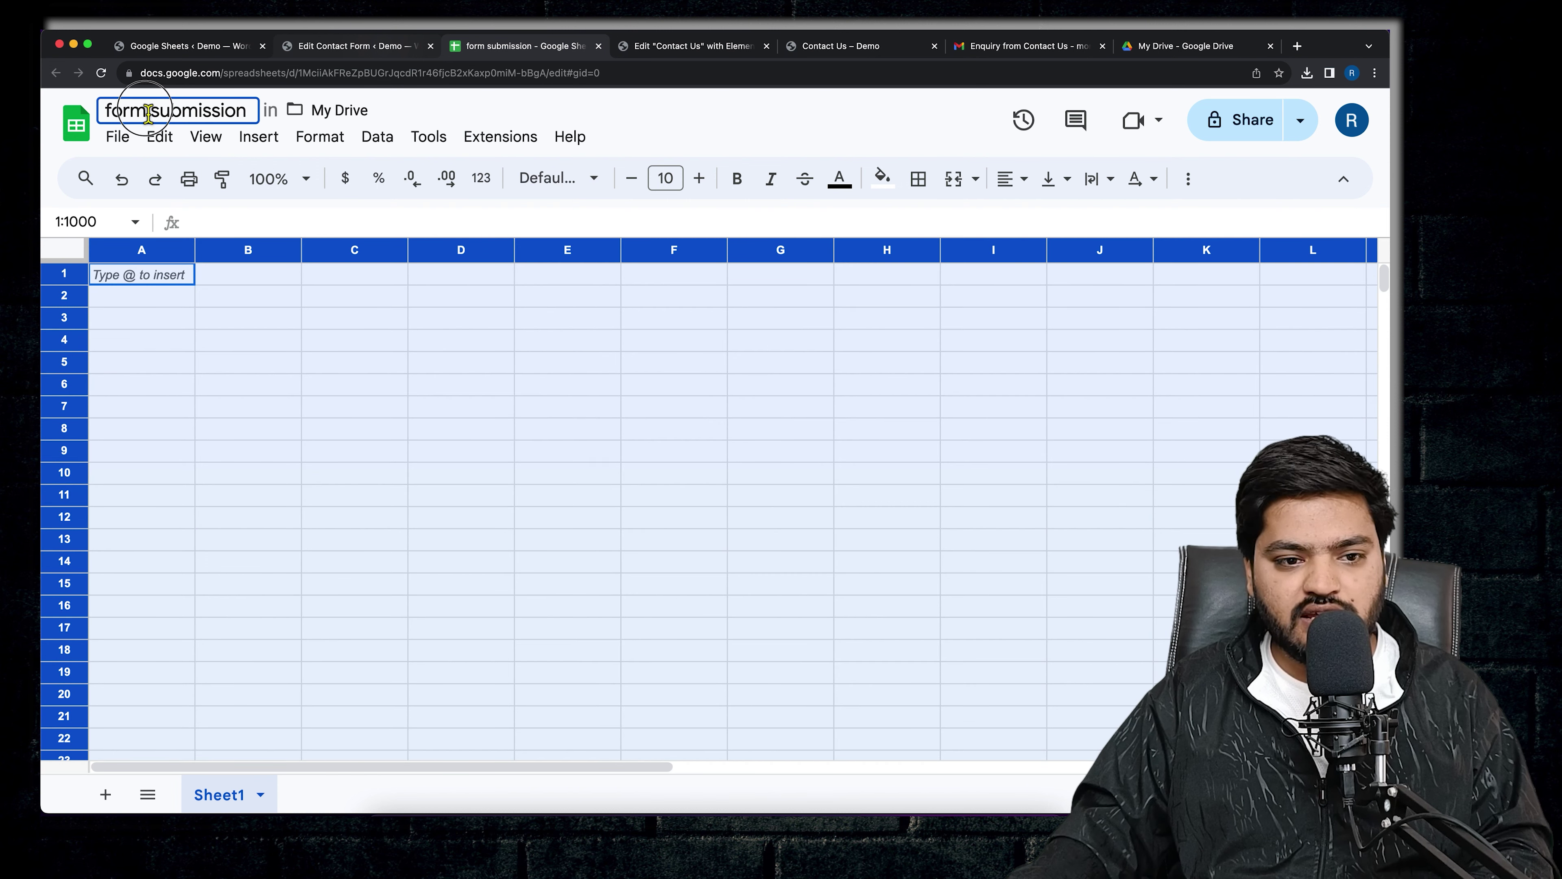
pyautogui.click(580, 108)
pyautogui.click(199, 115)
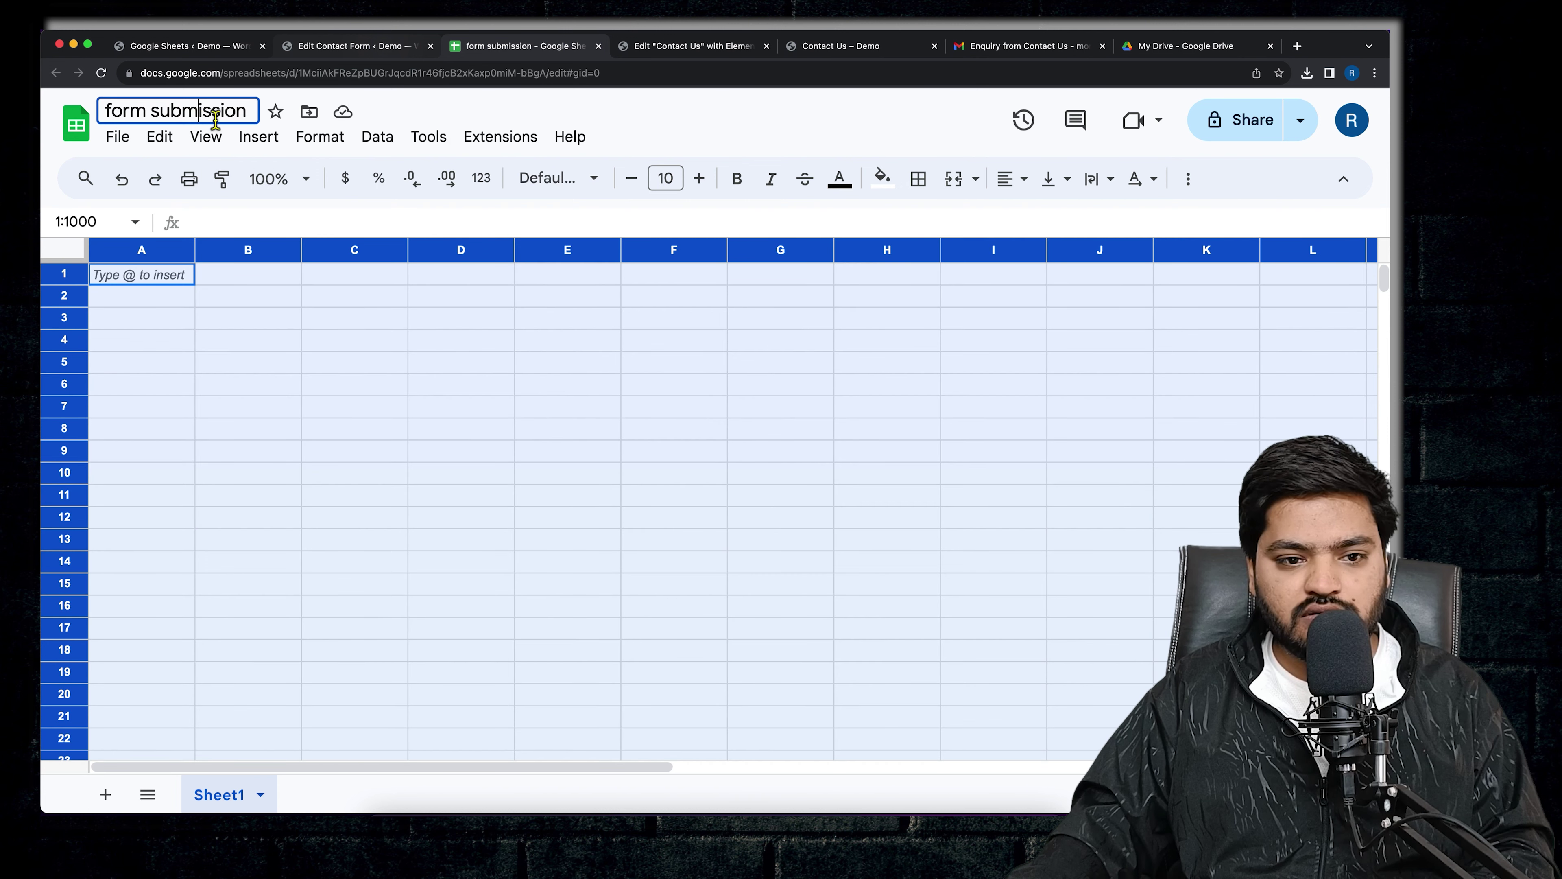
pyautogui.moveTo(249, 110); pyautogui.dragTo(107, 111)
pyautogui.rightClick(155, 107)
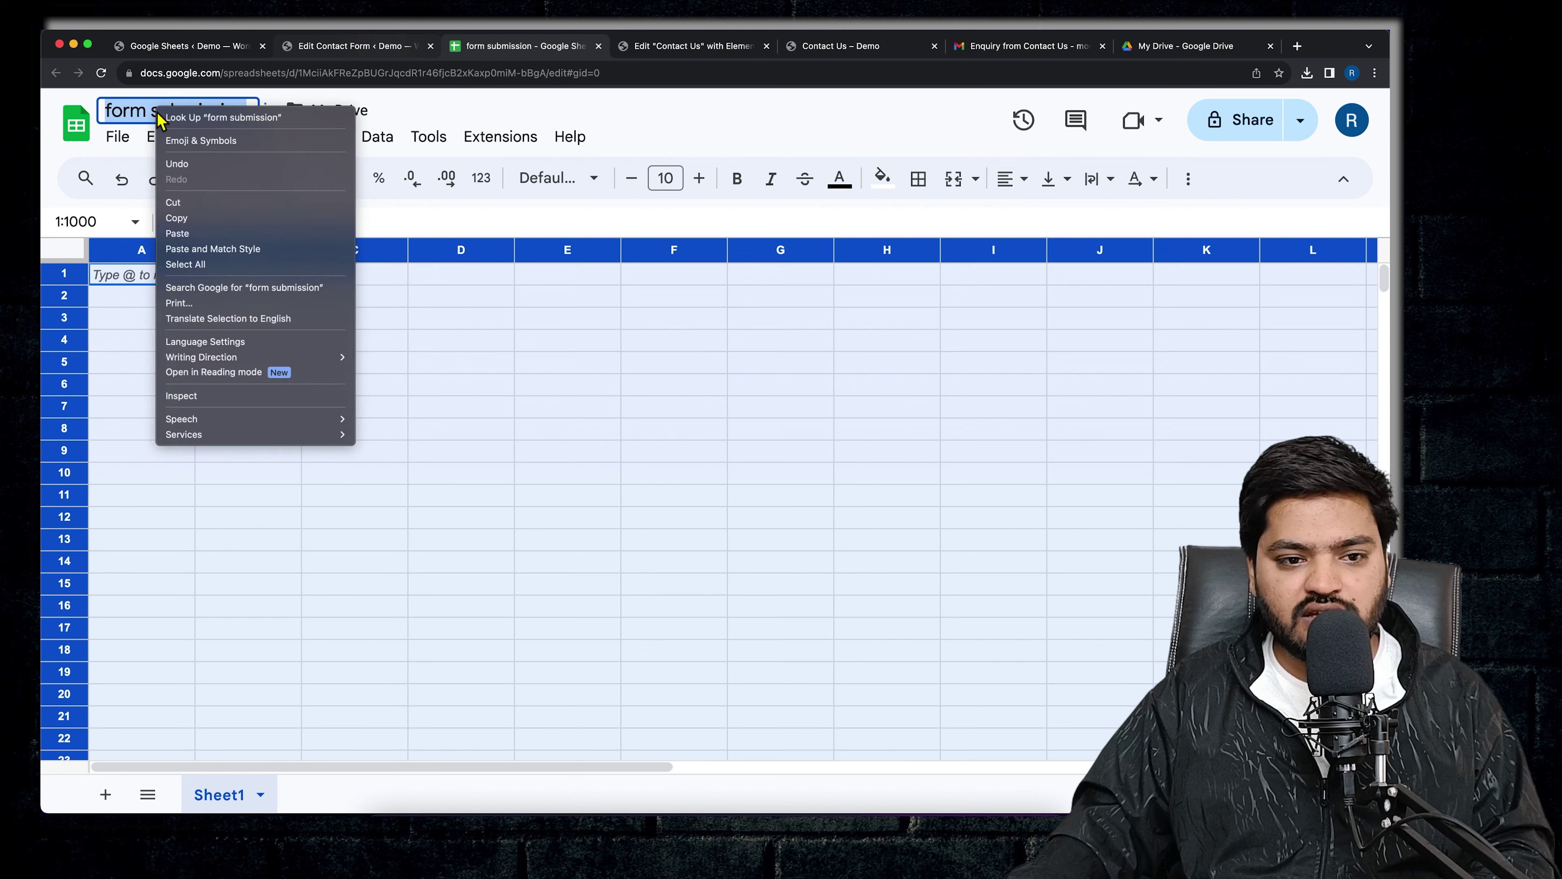
pyautogui.click(197, 219)
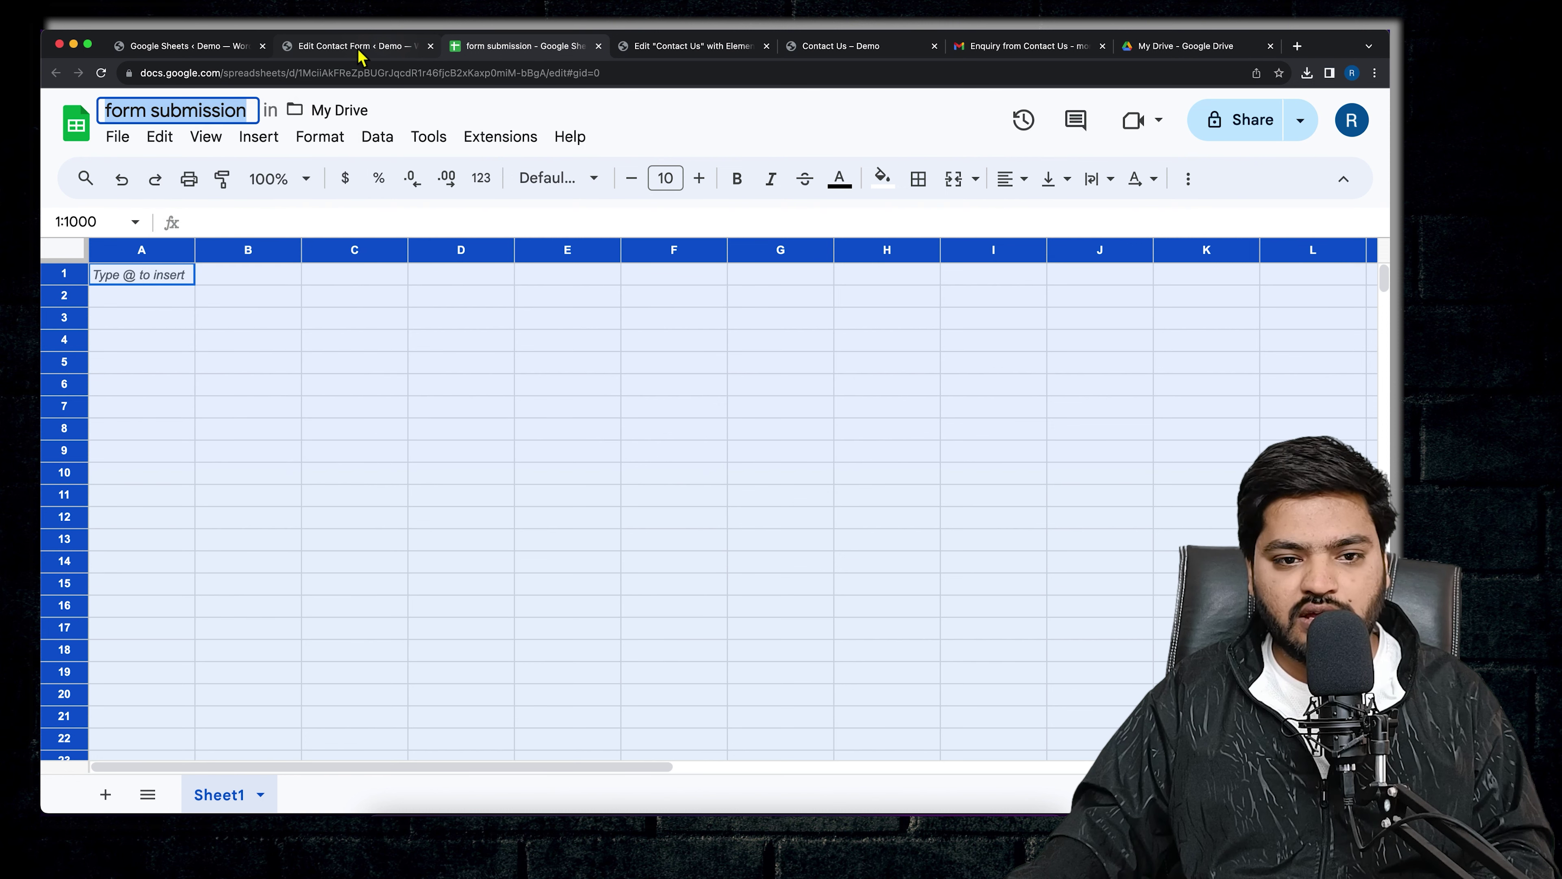
pyautogui.click(363, 46)
pyautogui.rightClick(477, 341)
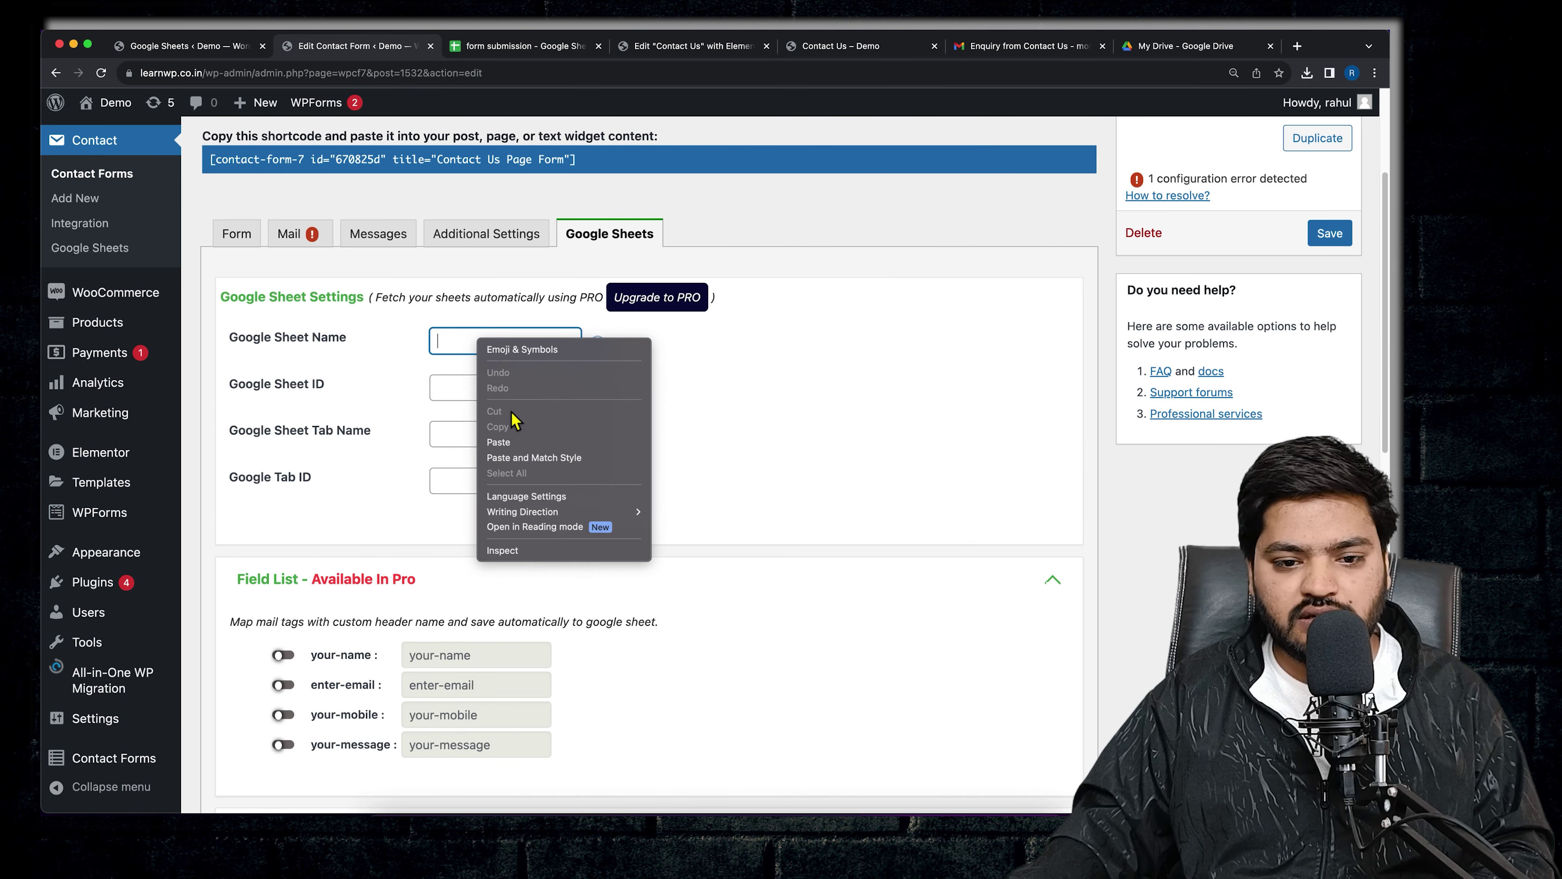
pyautogui.click(492, 442)
pyautogui.click(392, 368)
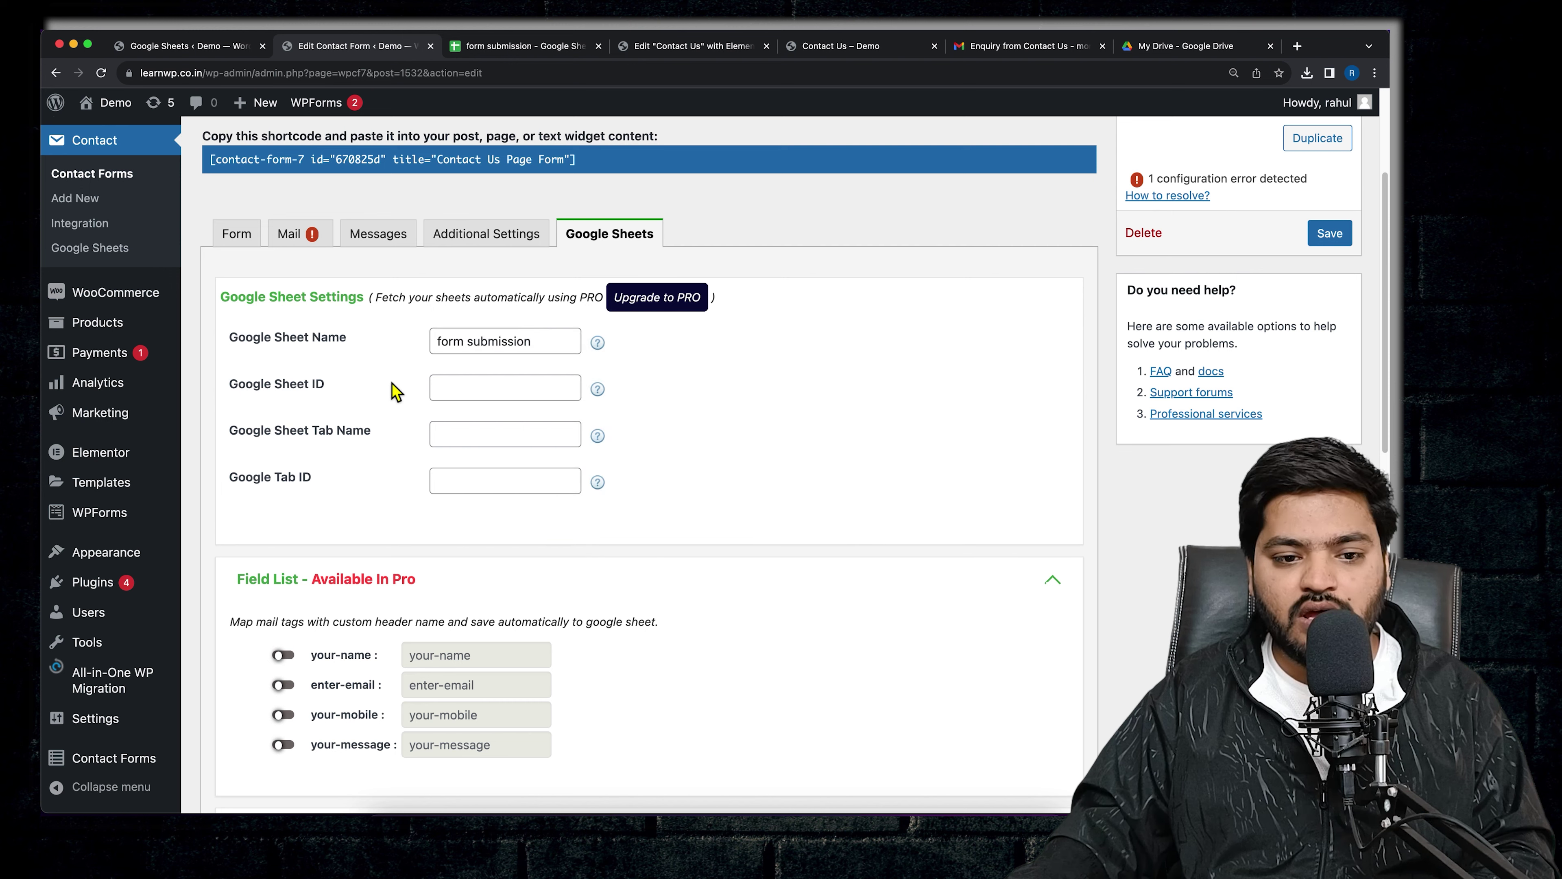
# - Copy the gid 0 from the sheet's web address into Google Sheet ID
pyautogui.click(518, 48)
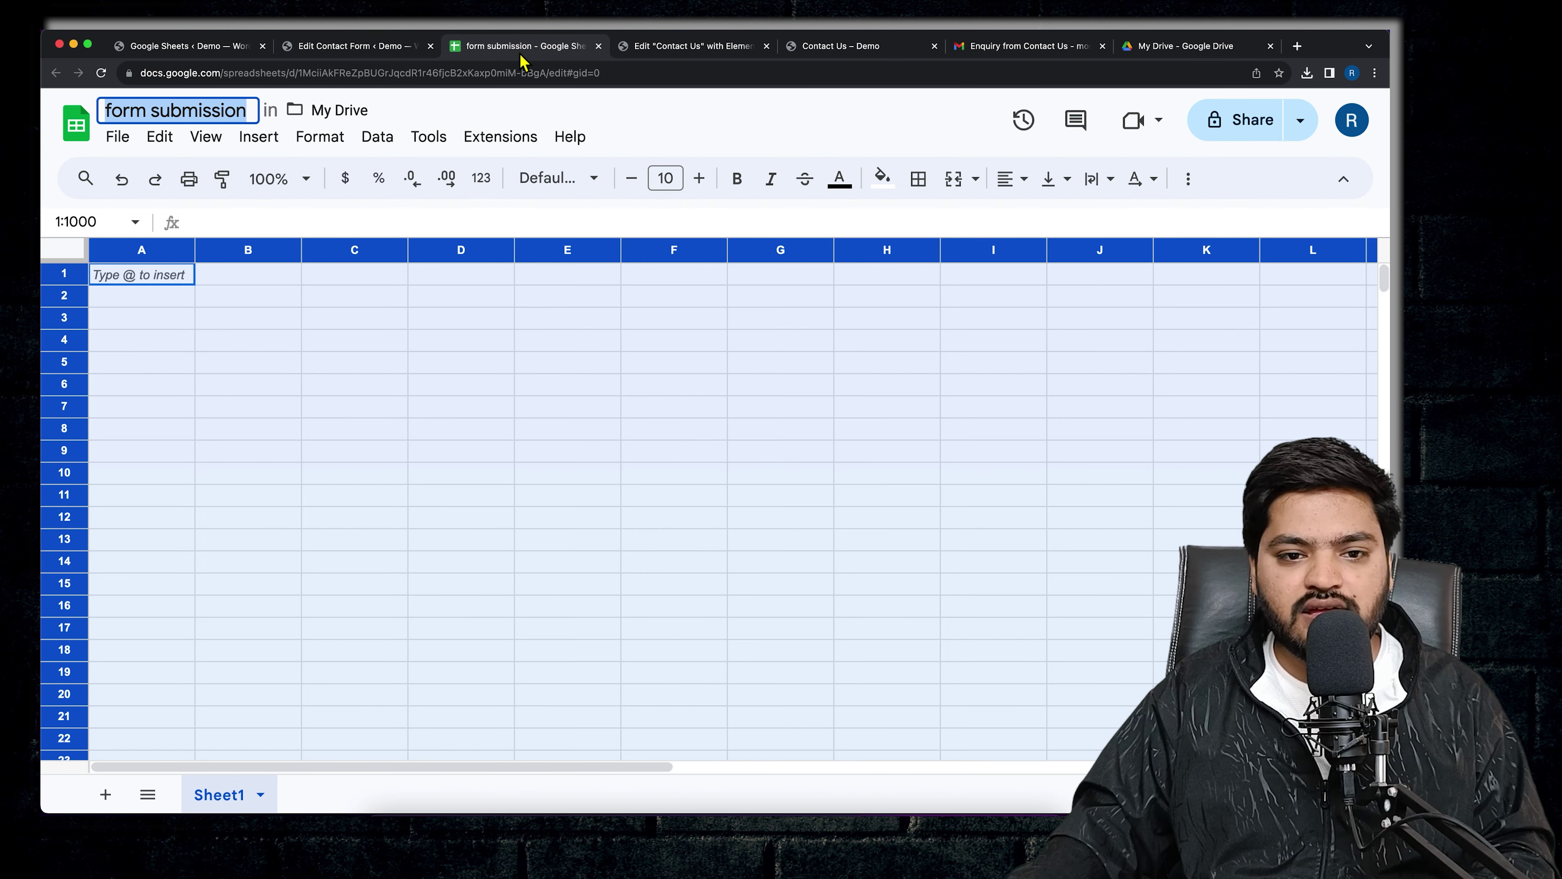
pyautogui.click(625, 75)
pyautogui.click(682, 75)
pyautogui.click(454, 484)
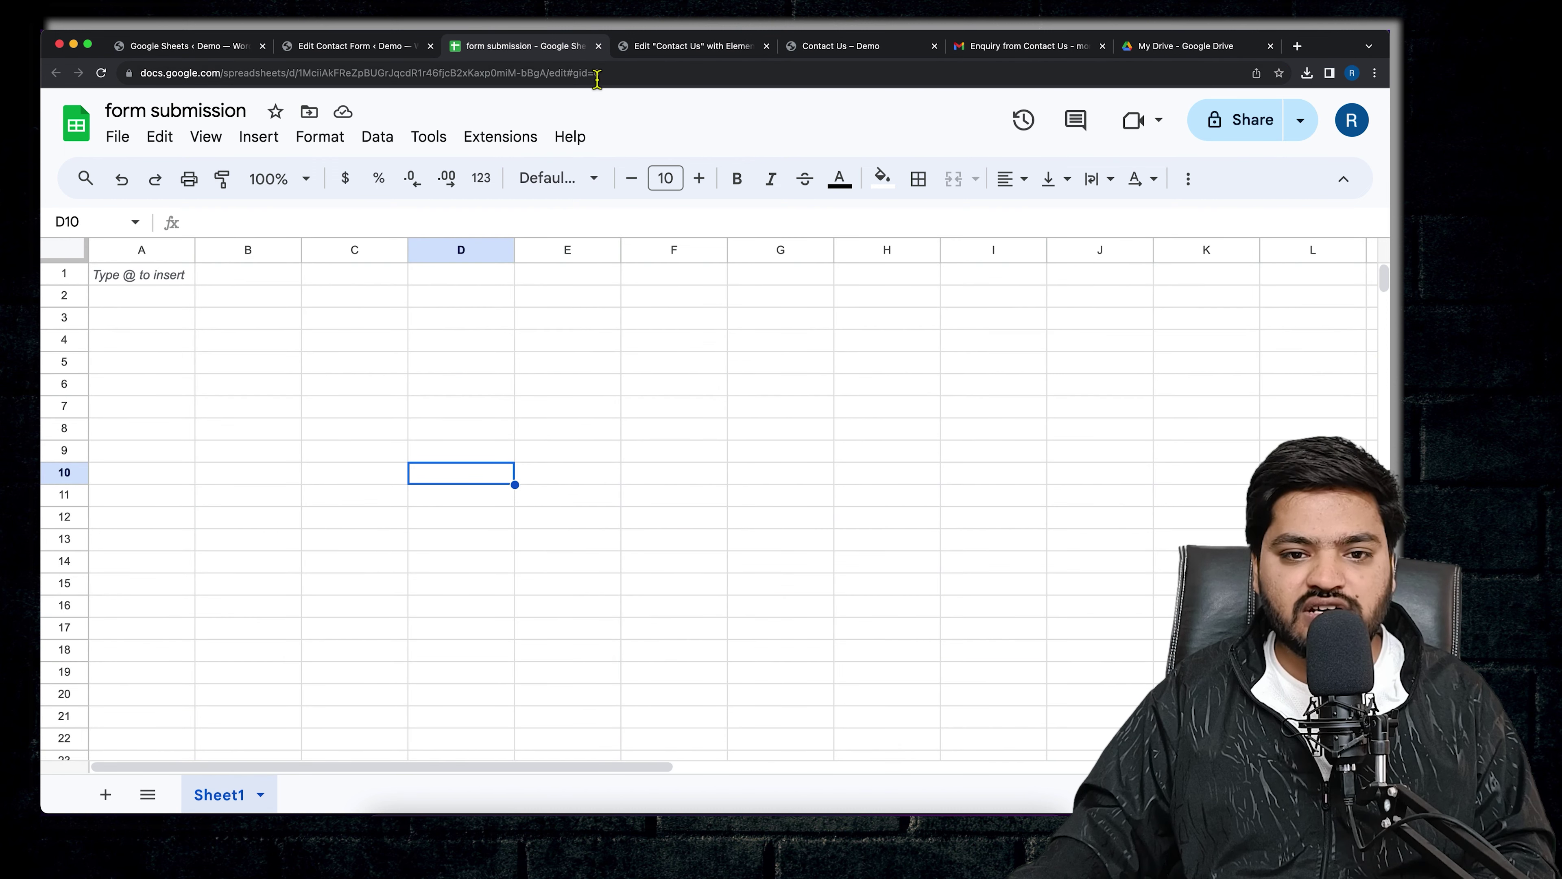
pyautogui.moveTo(597, 79); pyautogui.dragTo(649, 79)
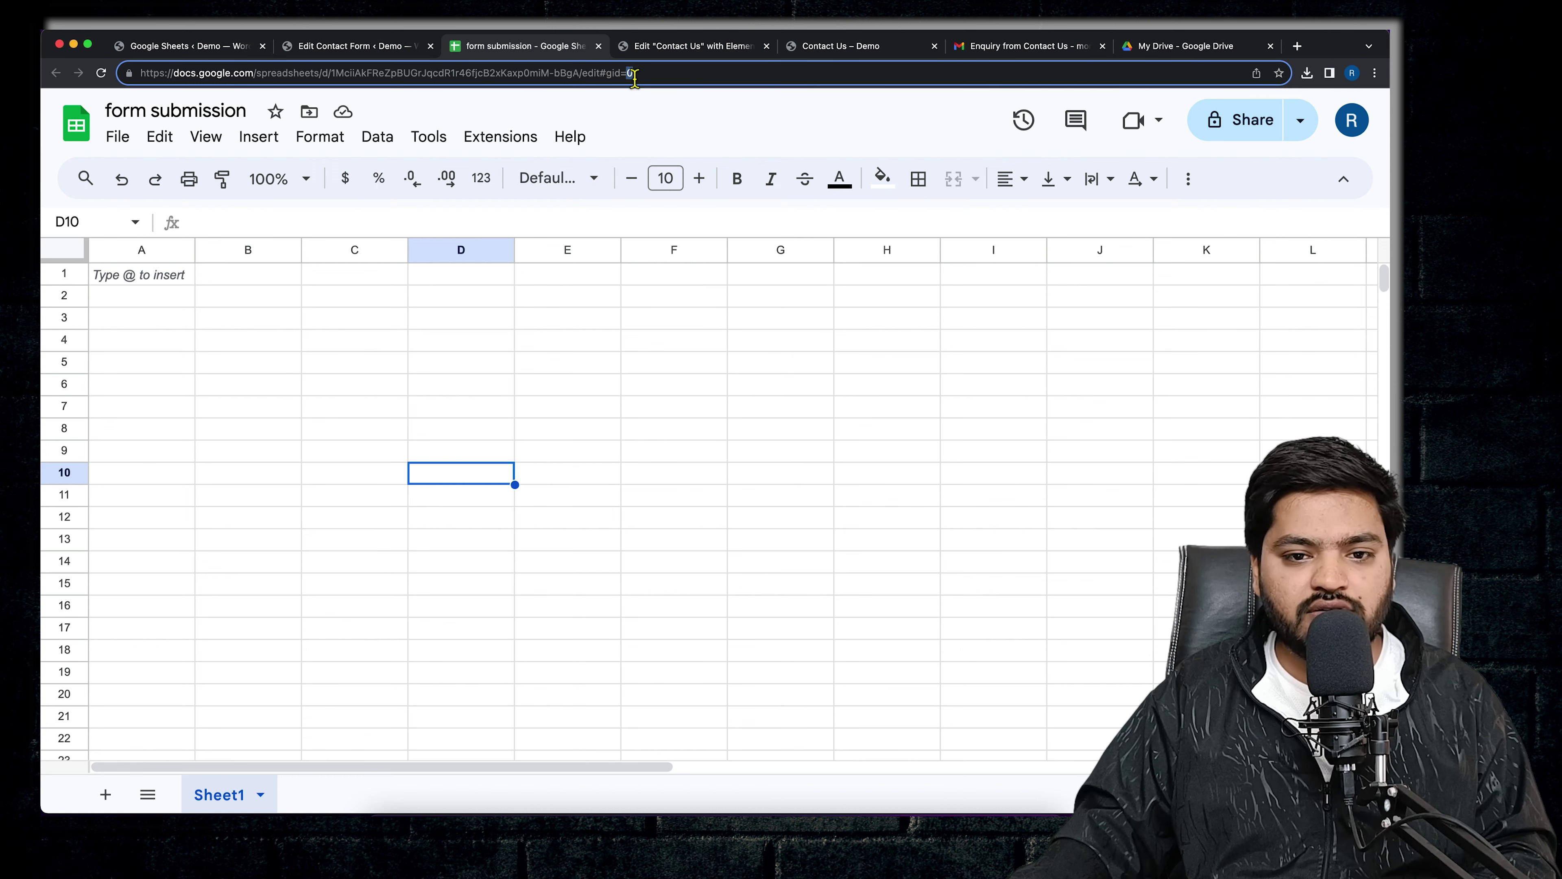
pyautogui.rightClick(634, 74)
pyautogui.click(670, 189)
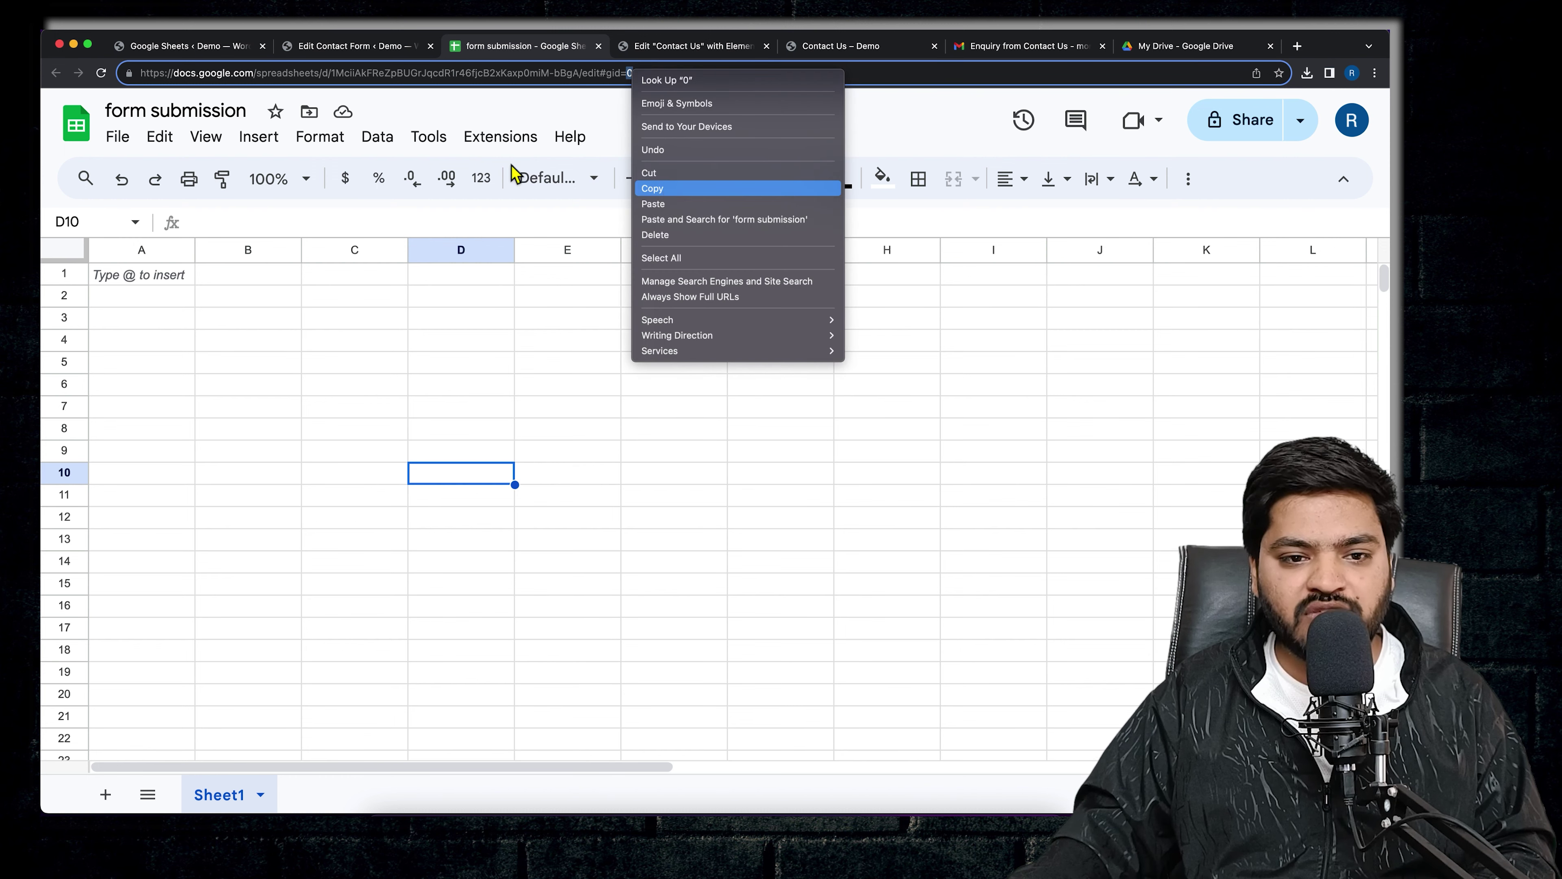
pyautogui.click(341, 48)
pyautogui.click(472, 388)
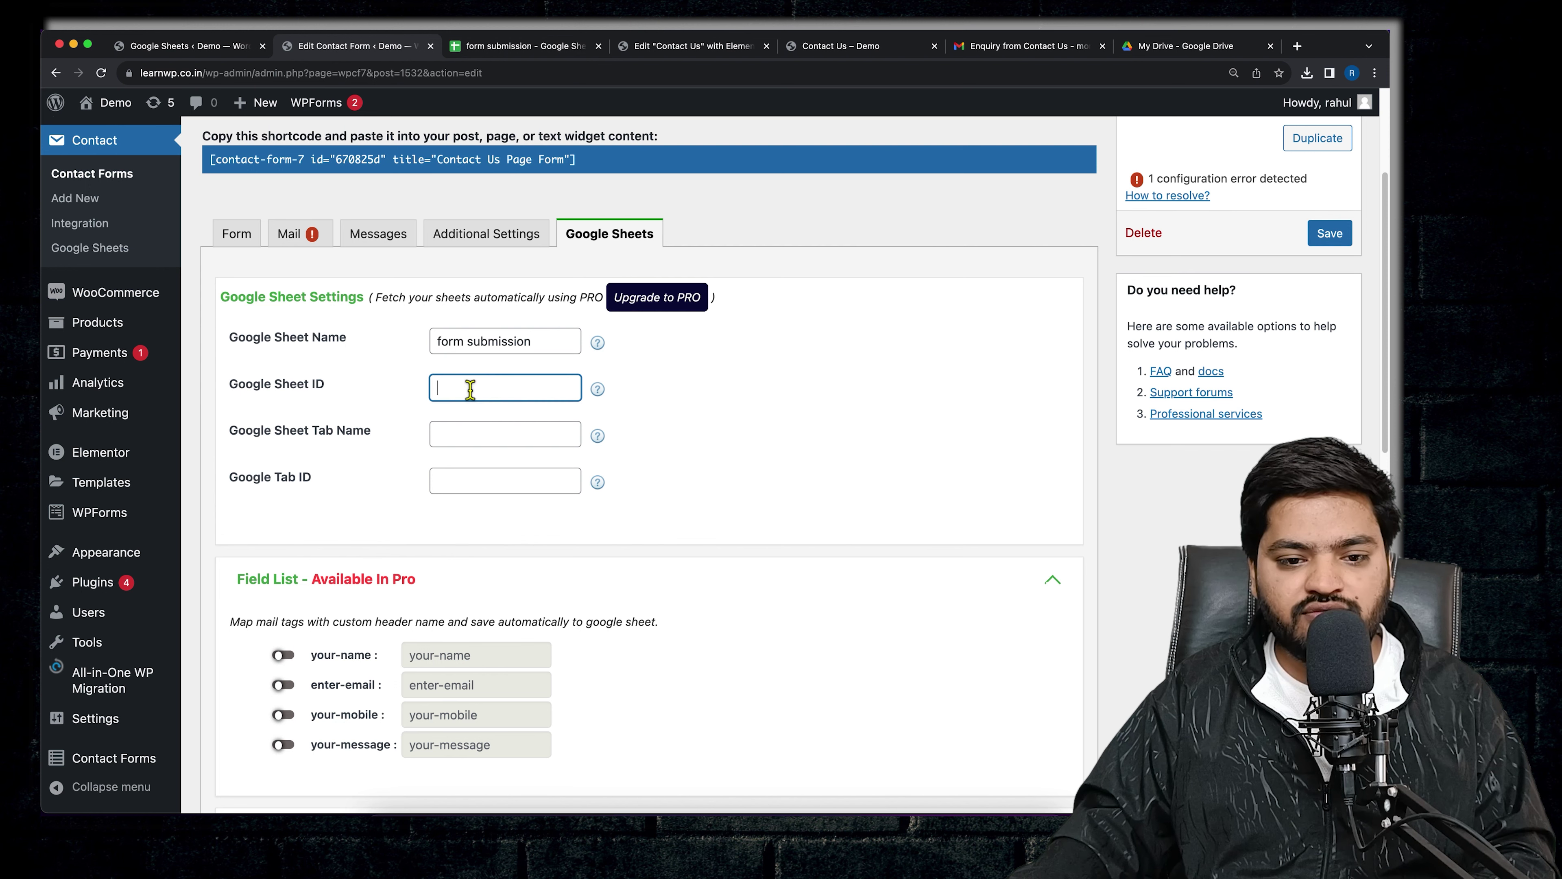
pyautogui.rightClick(470, 387)
pyautogui.click(523, 486)
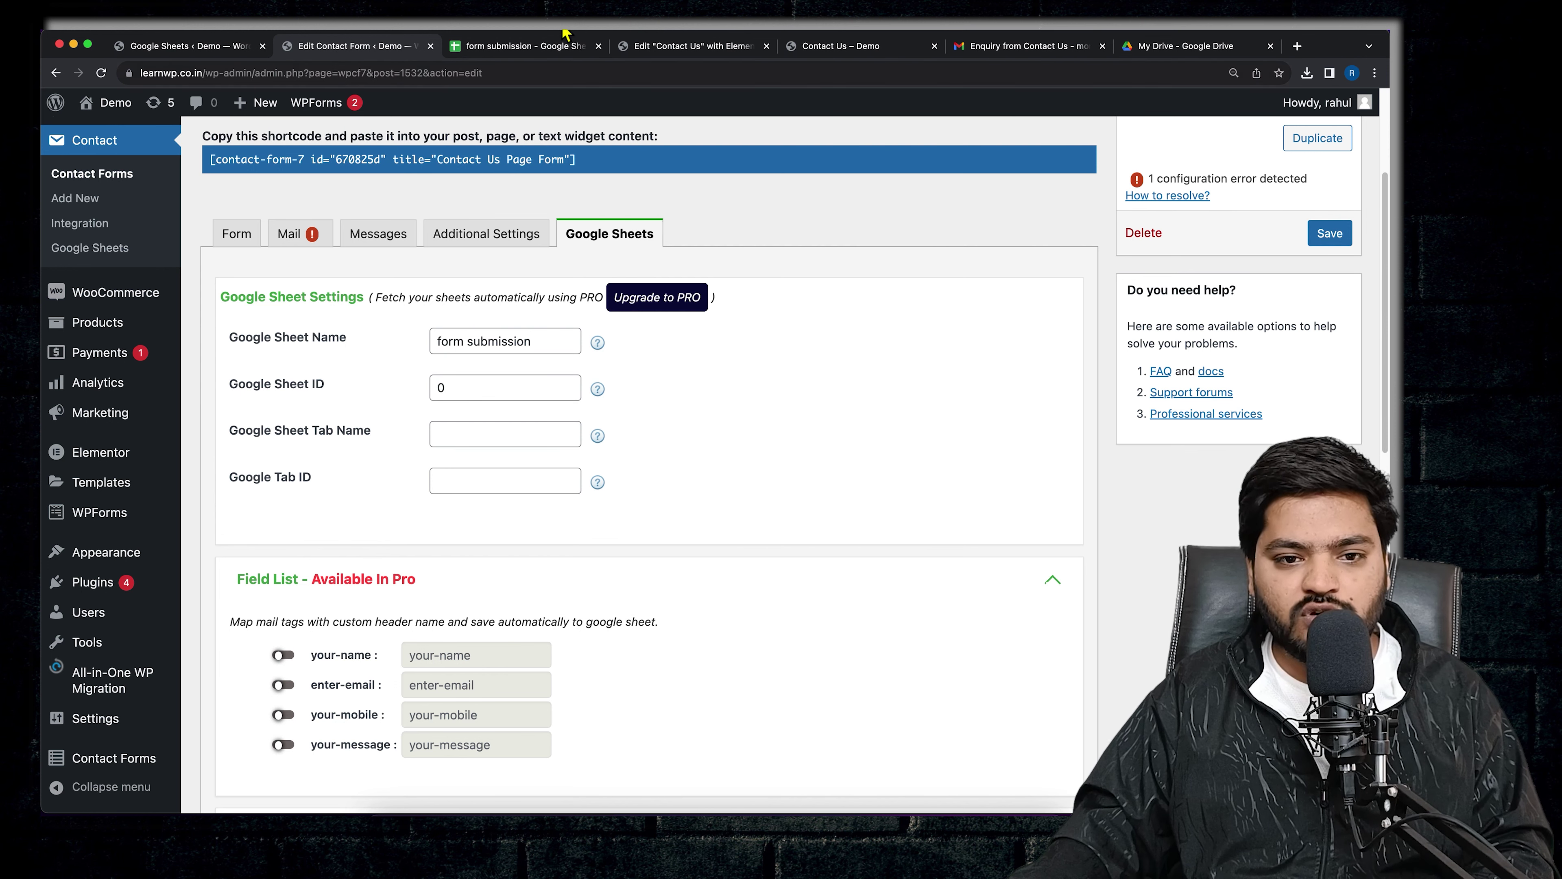
pyautogui.click(526, 51)
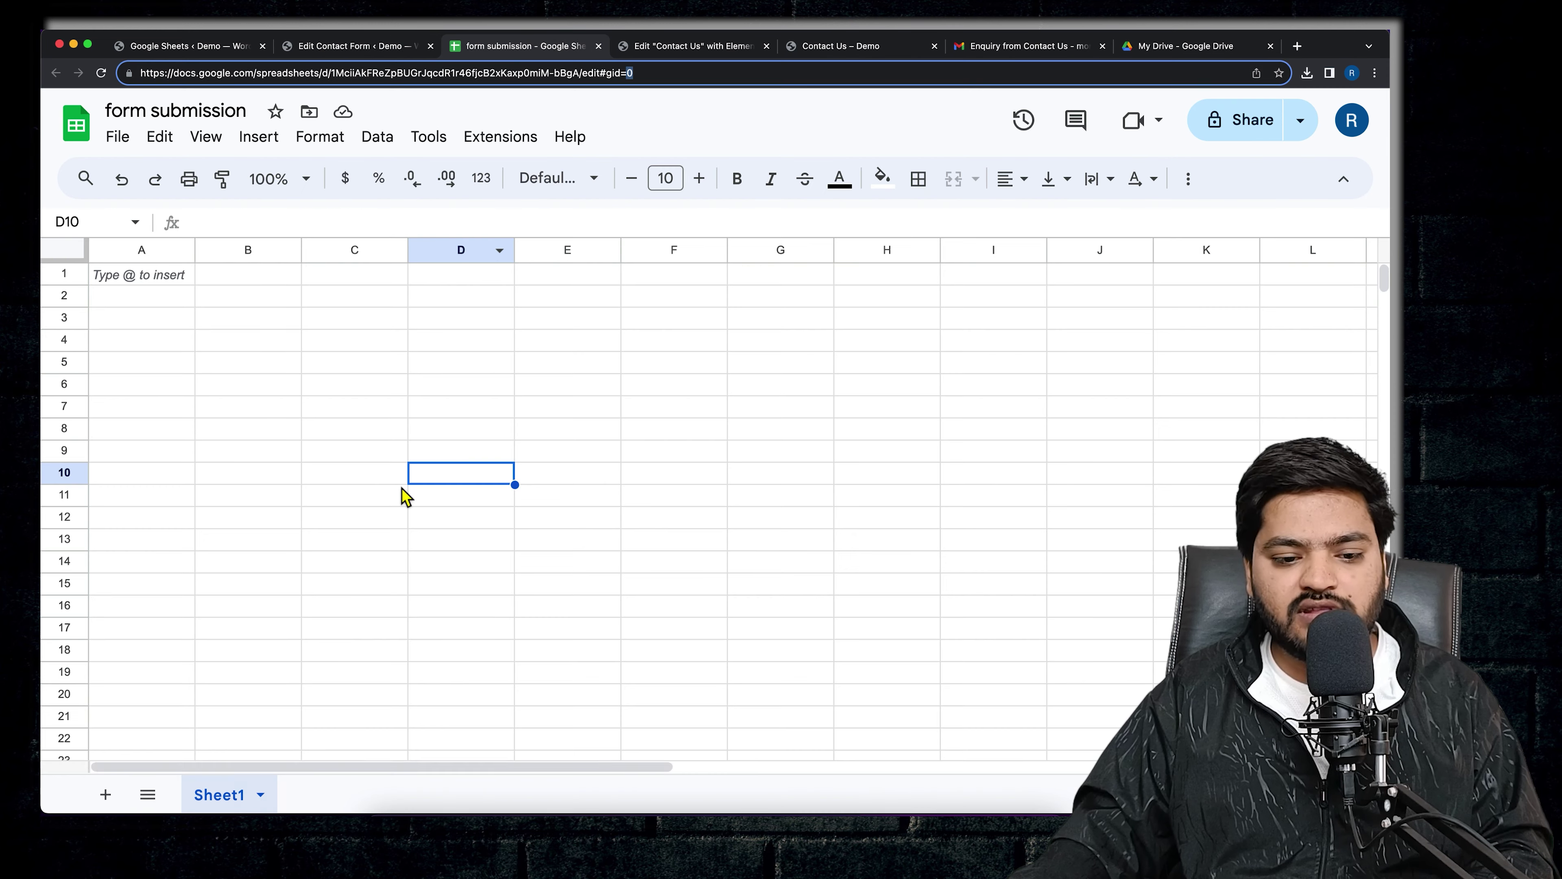
pyautogui.click(105, 795)
pyautogui.moveTo(598, 79); pyautogui.dragTo(708, 77)
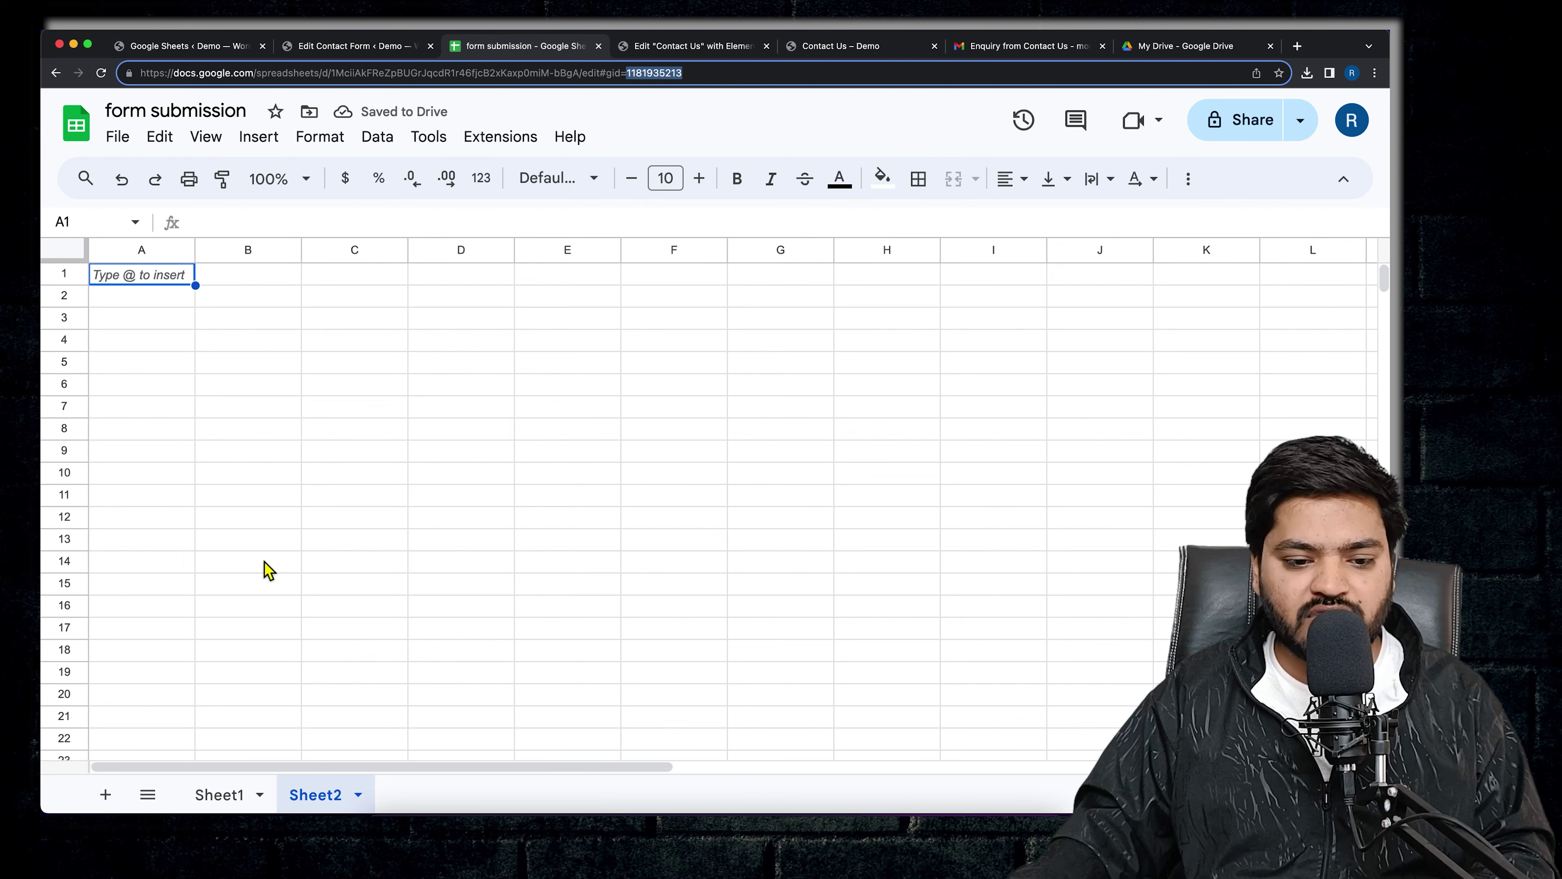
pyautogui.click(215, 795)
pyautogui.click(345, 46)
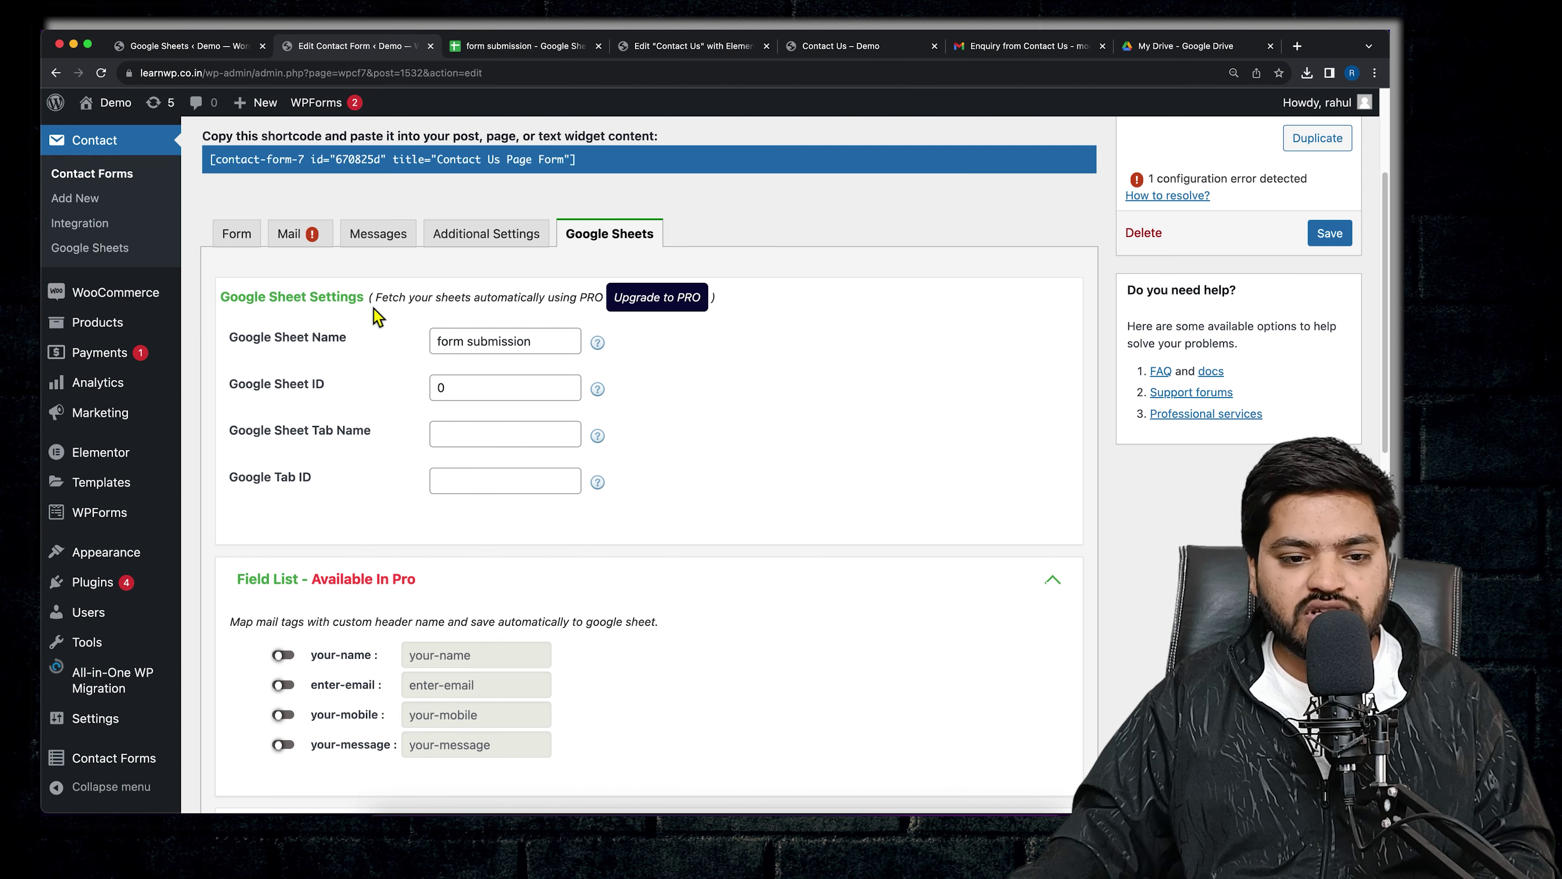
pyautogui.click(517, 46)
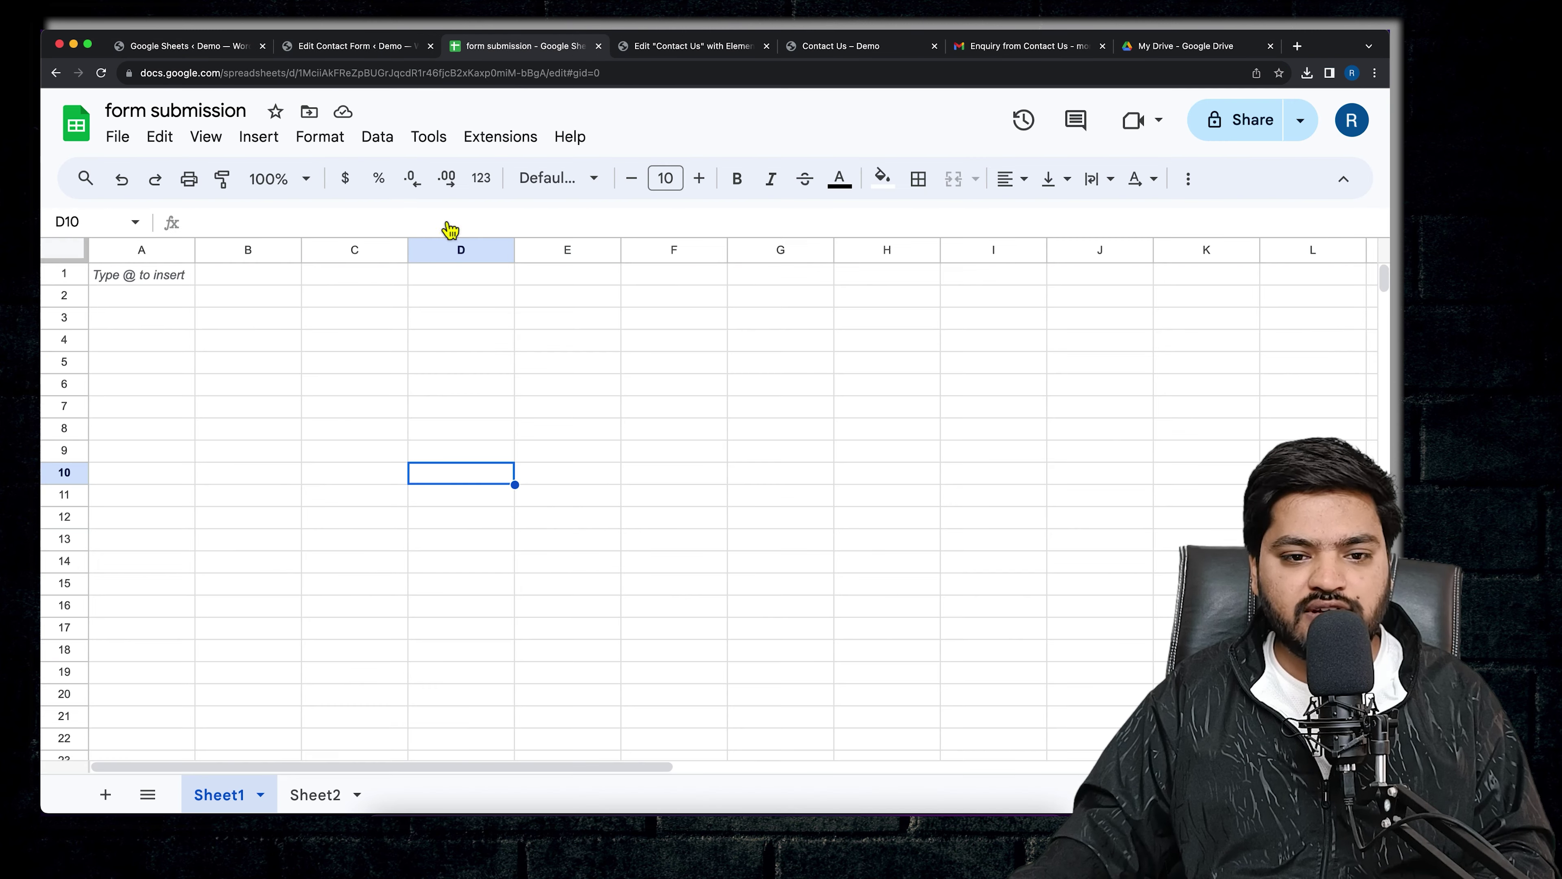
# - Copy the tab name Sheet1 into the form's Google Sheet Tab Name
pyautogui.doubleClick(221, 798)
pyautogui.rightClick(222, 799)
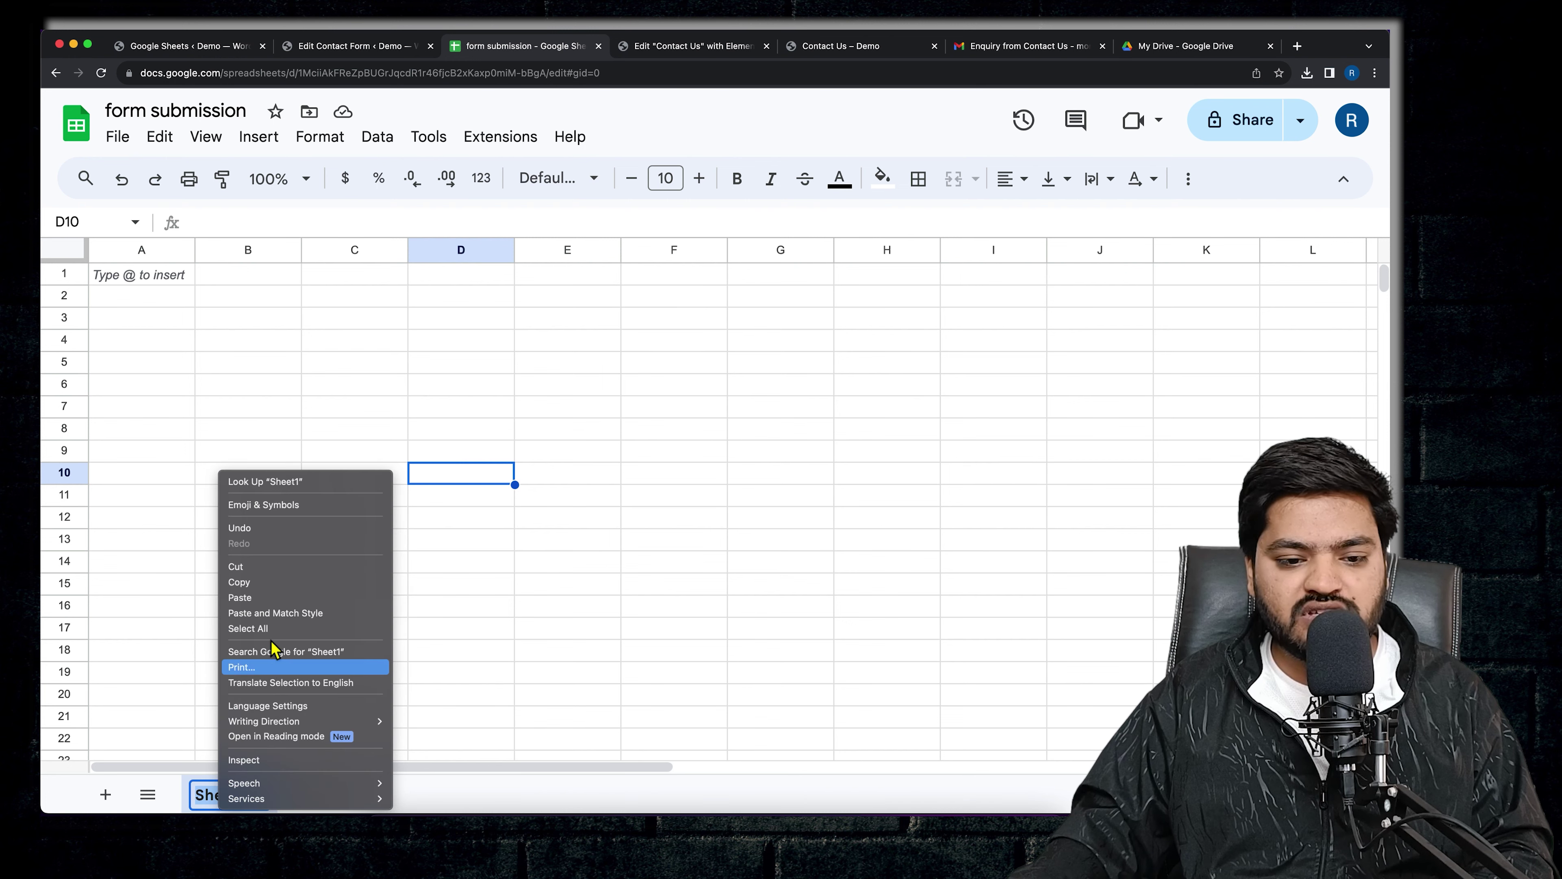
pyautogui.click(273, 584)
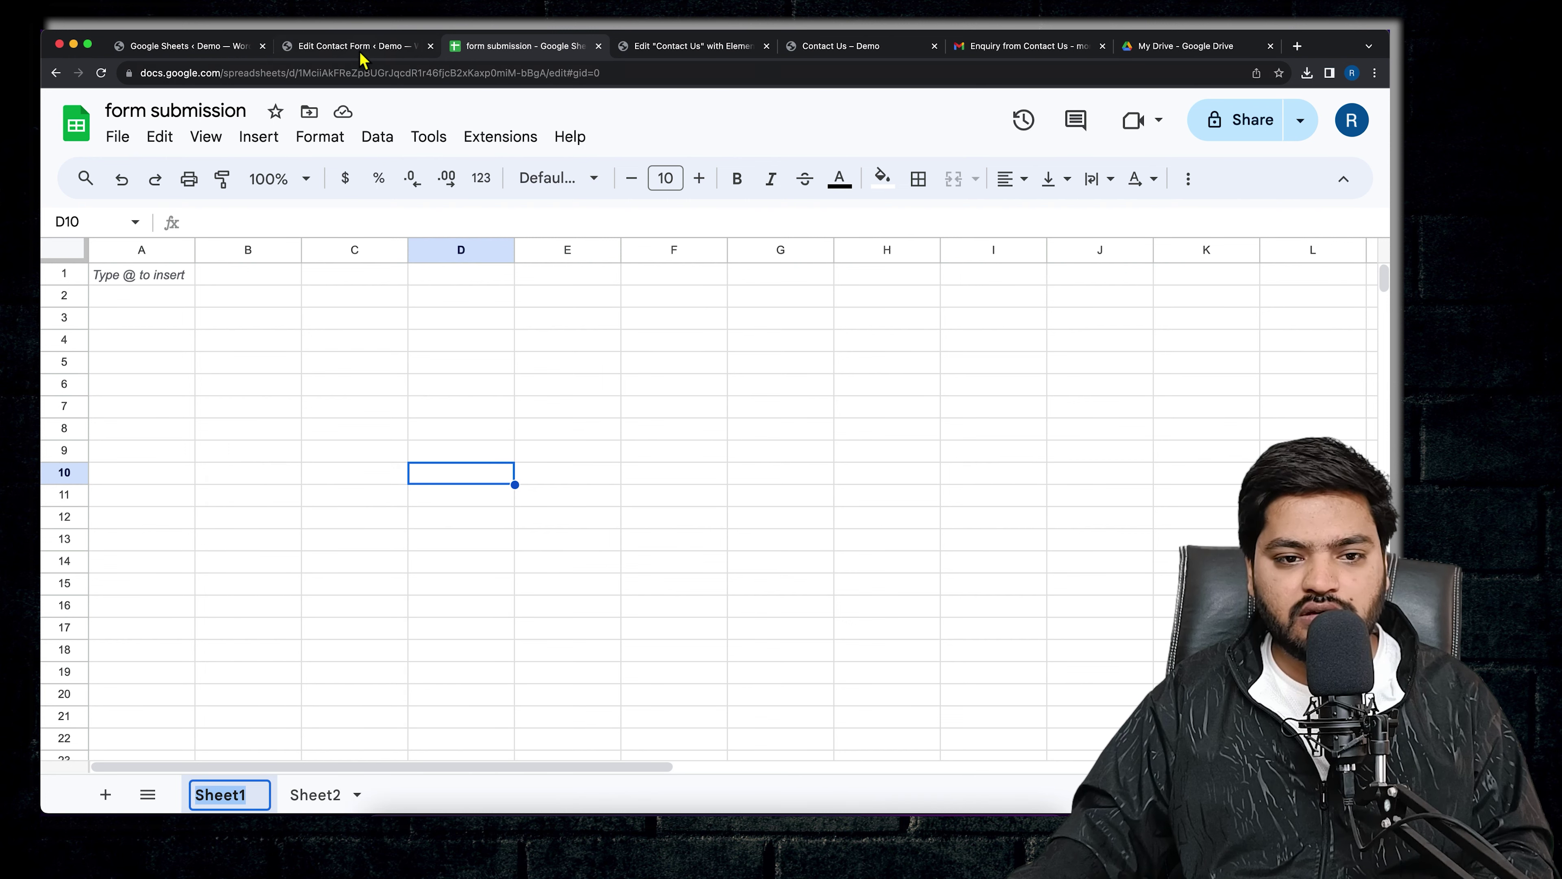
pyautogui.click(353, 46)
pyautogui.rightClick(478, 436)
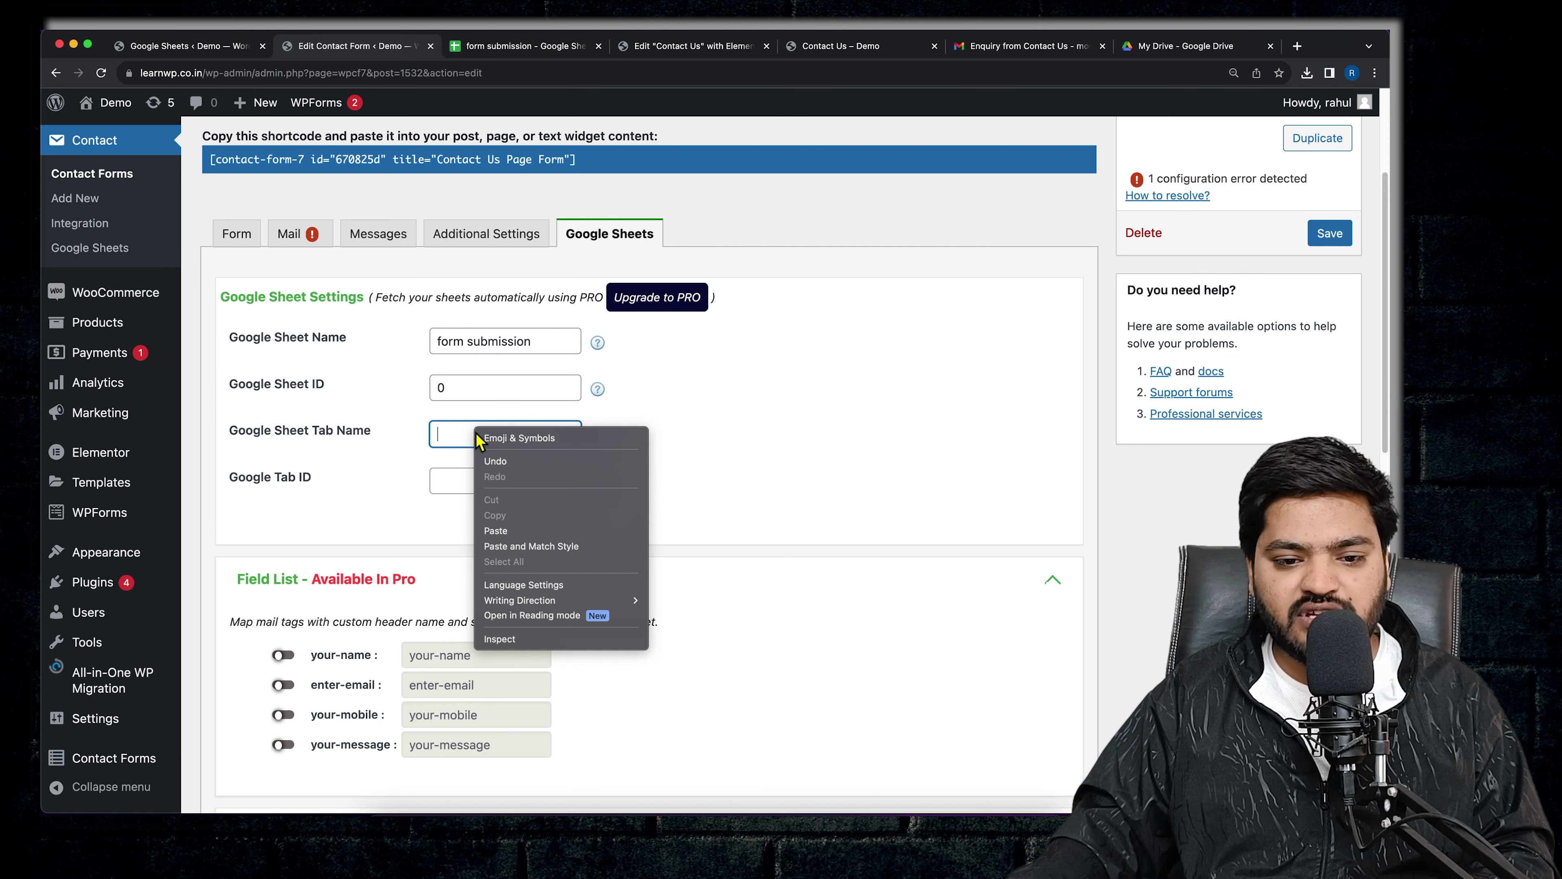
pyautogui.click(497, 530)
pyautogui.click(467, 492)
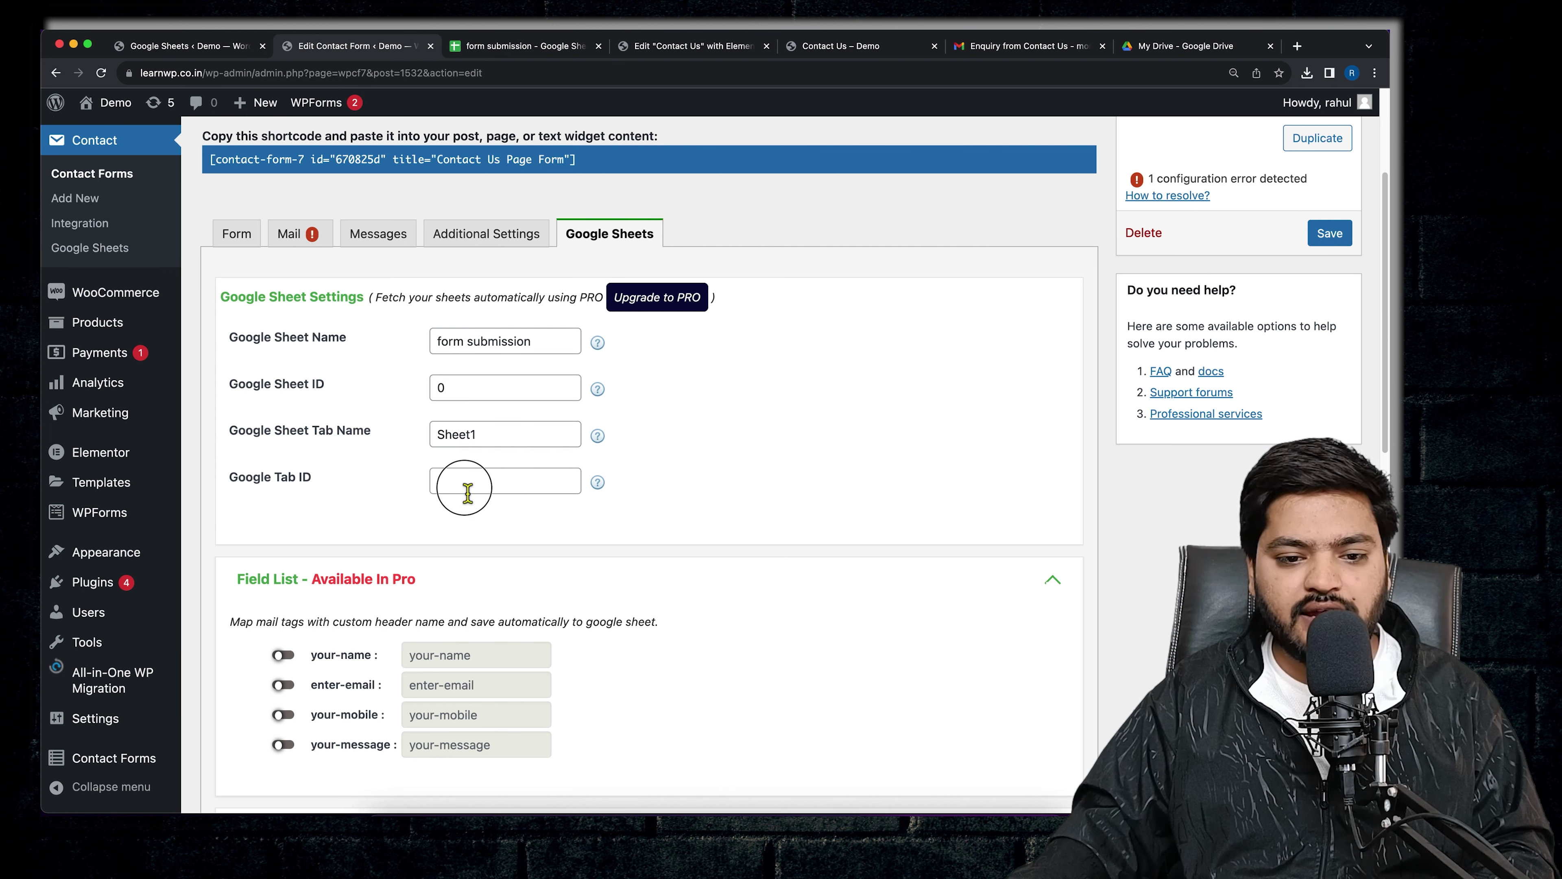
# - Paste the spreadsheet ID from the sheet's address into Google Tab ID and save the form
pyautogui.click(520, 46)
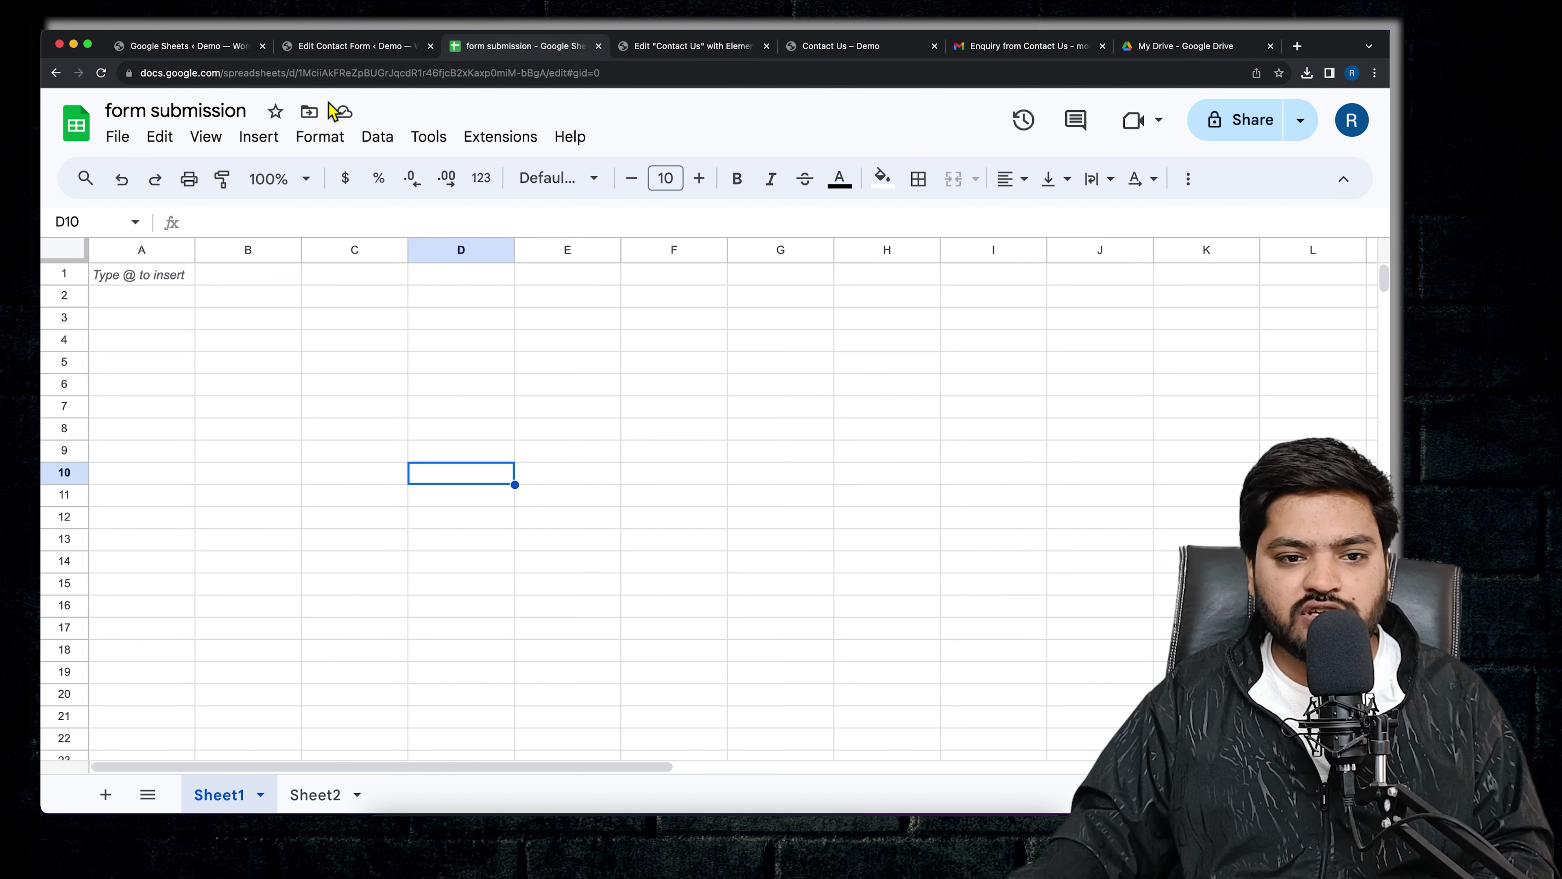
pyautogui.moveTo(301, 78); pyautogui.dragTo(550, 79)
pyautogui.rightClick(518, 74)
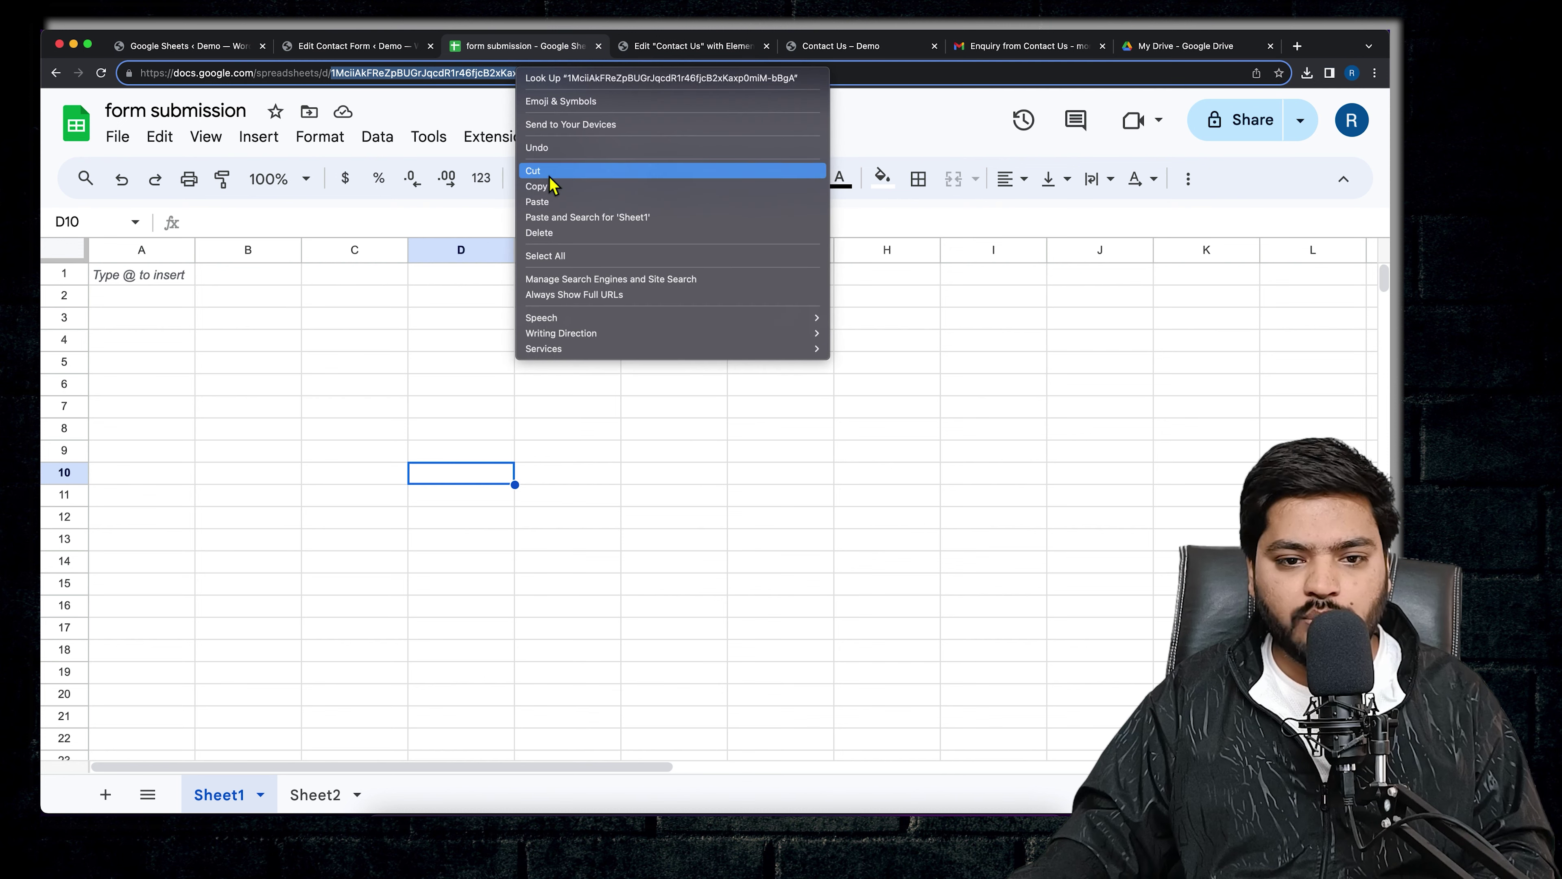
pyautogui.click(550, 188)
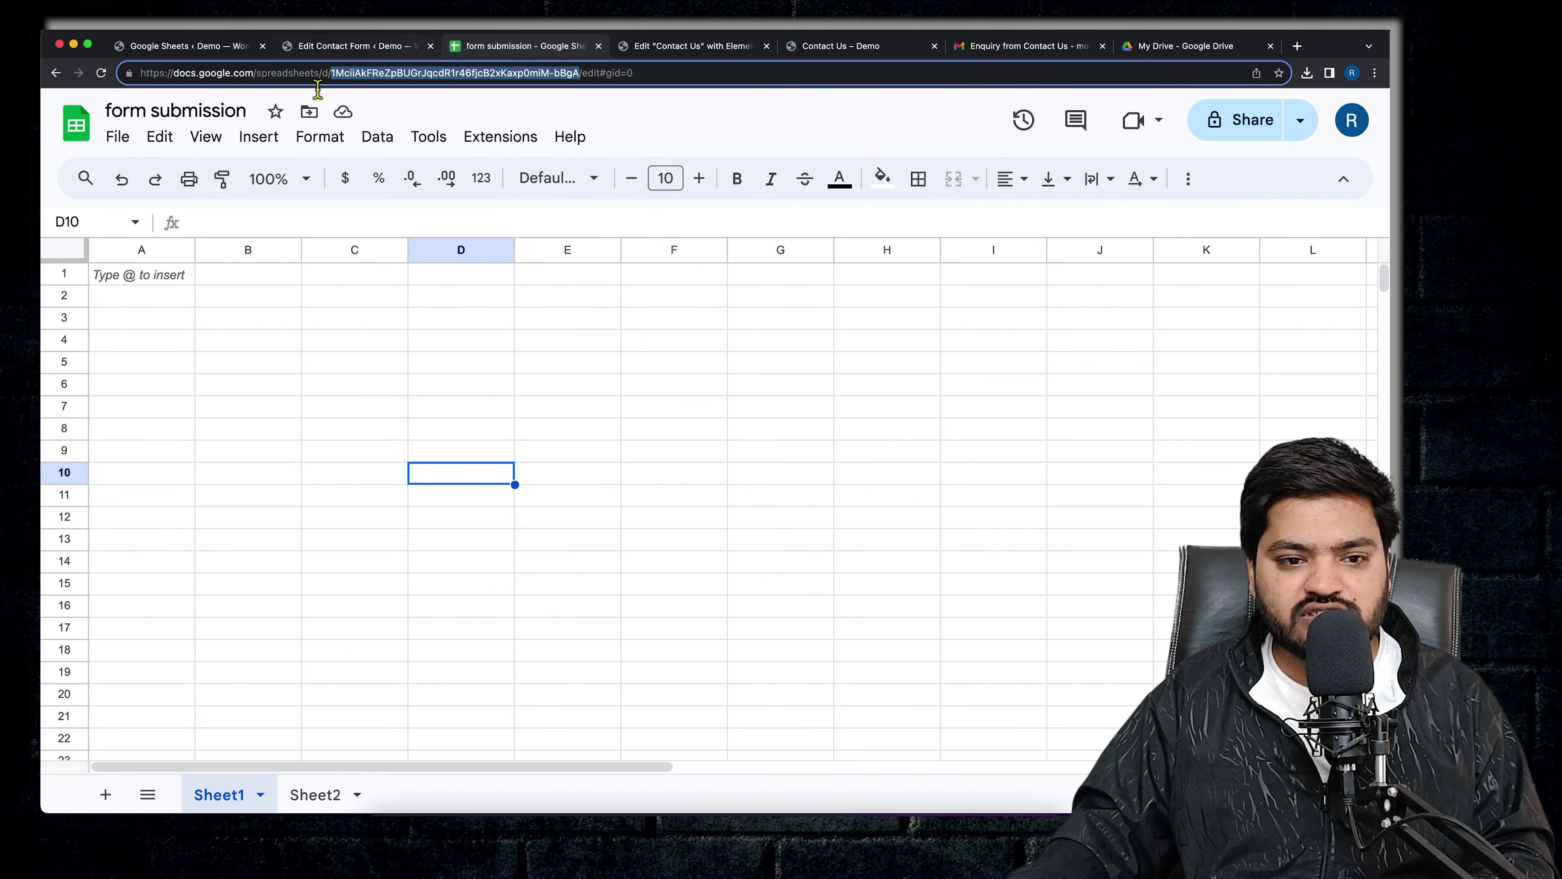
pyautogui.click(362, 48)
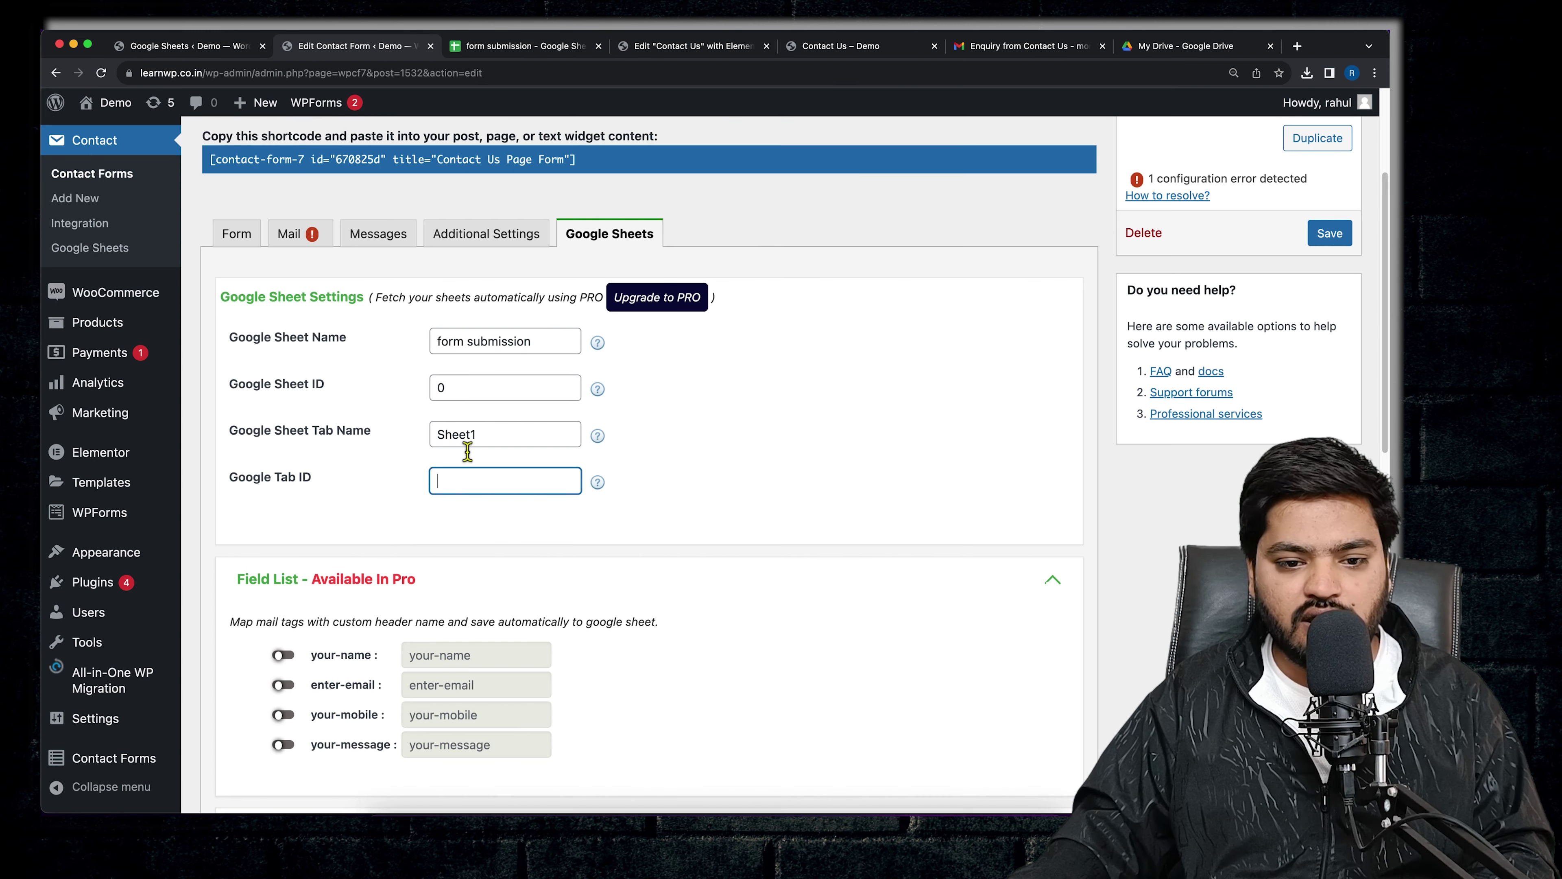
pyautogui.rightClick(475, 480)
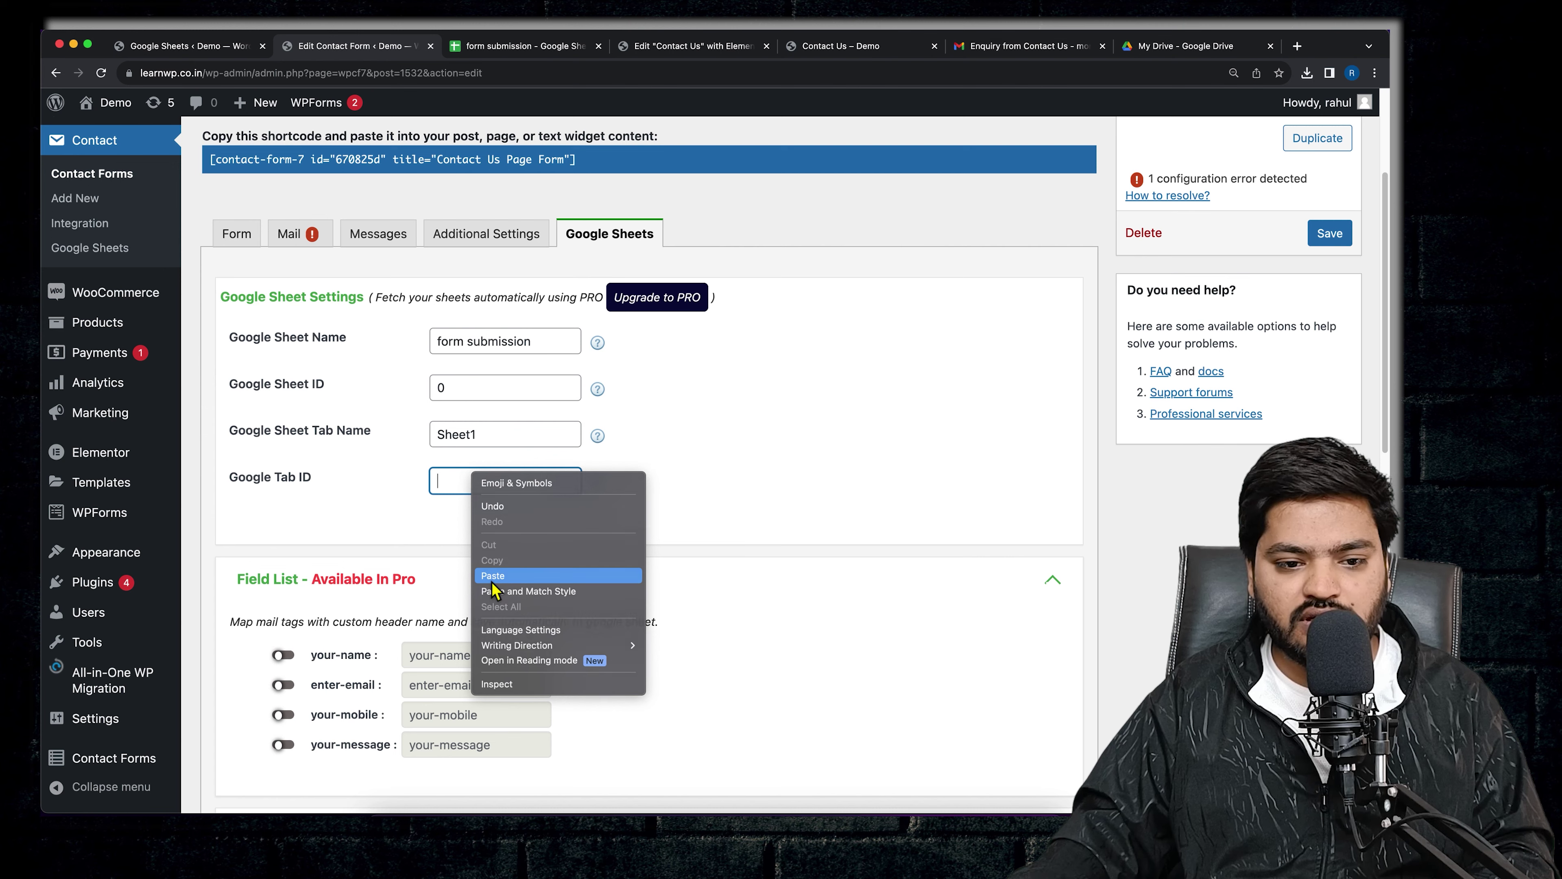
pyautogui.click(541, 581)
pyautogui.click(758, 479)
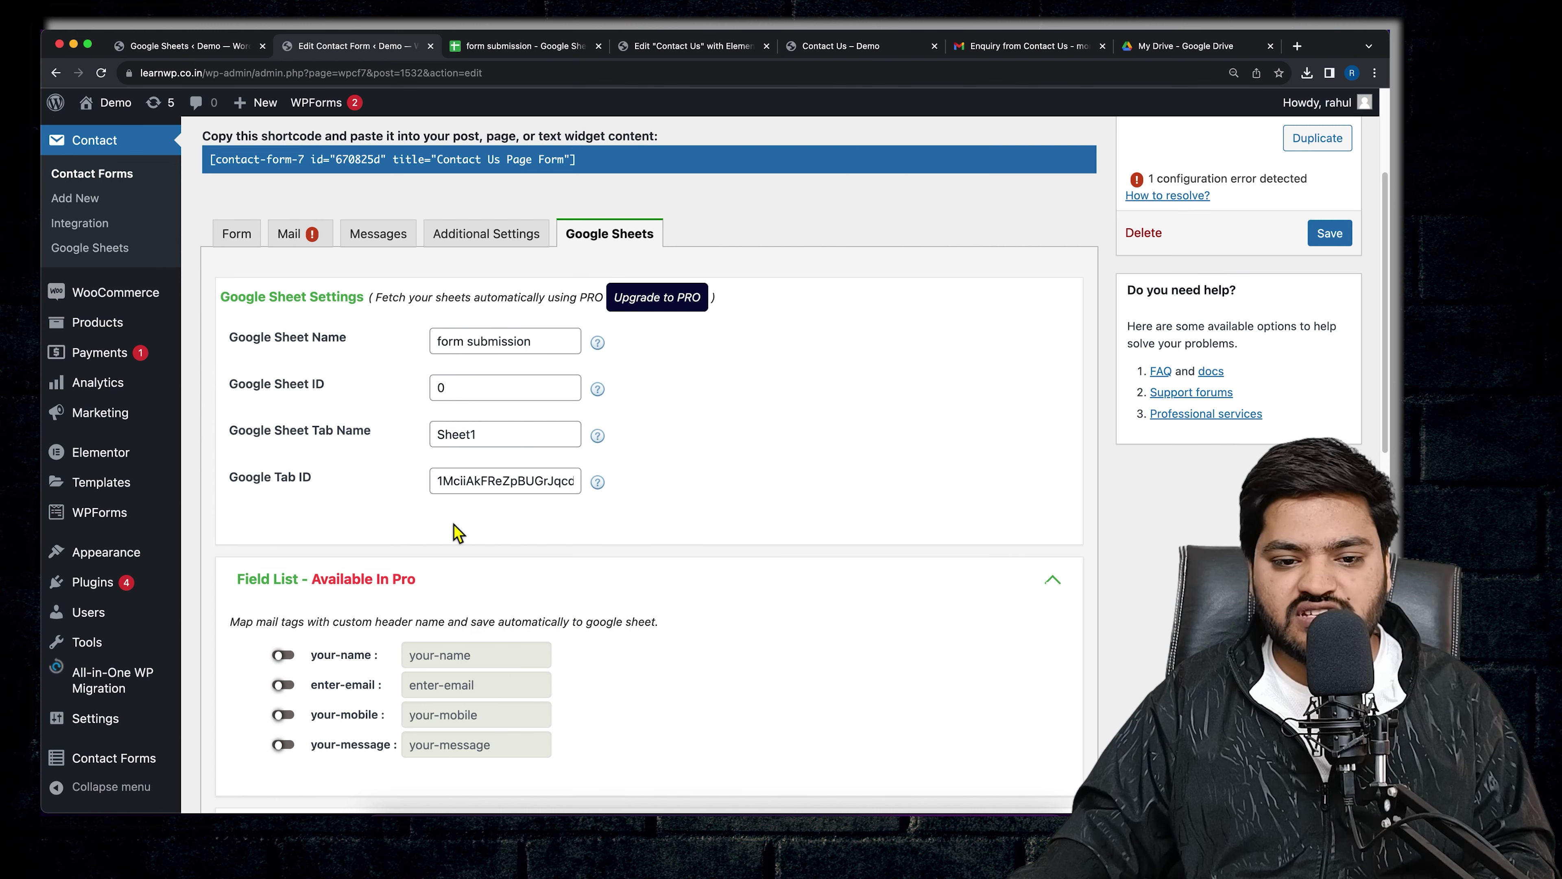
pyautogui.scroll(-5, 458, 533)
pyautogui.scroll(8, 458, 533)
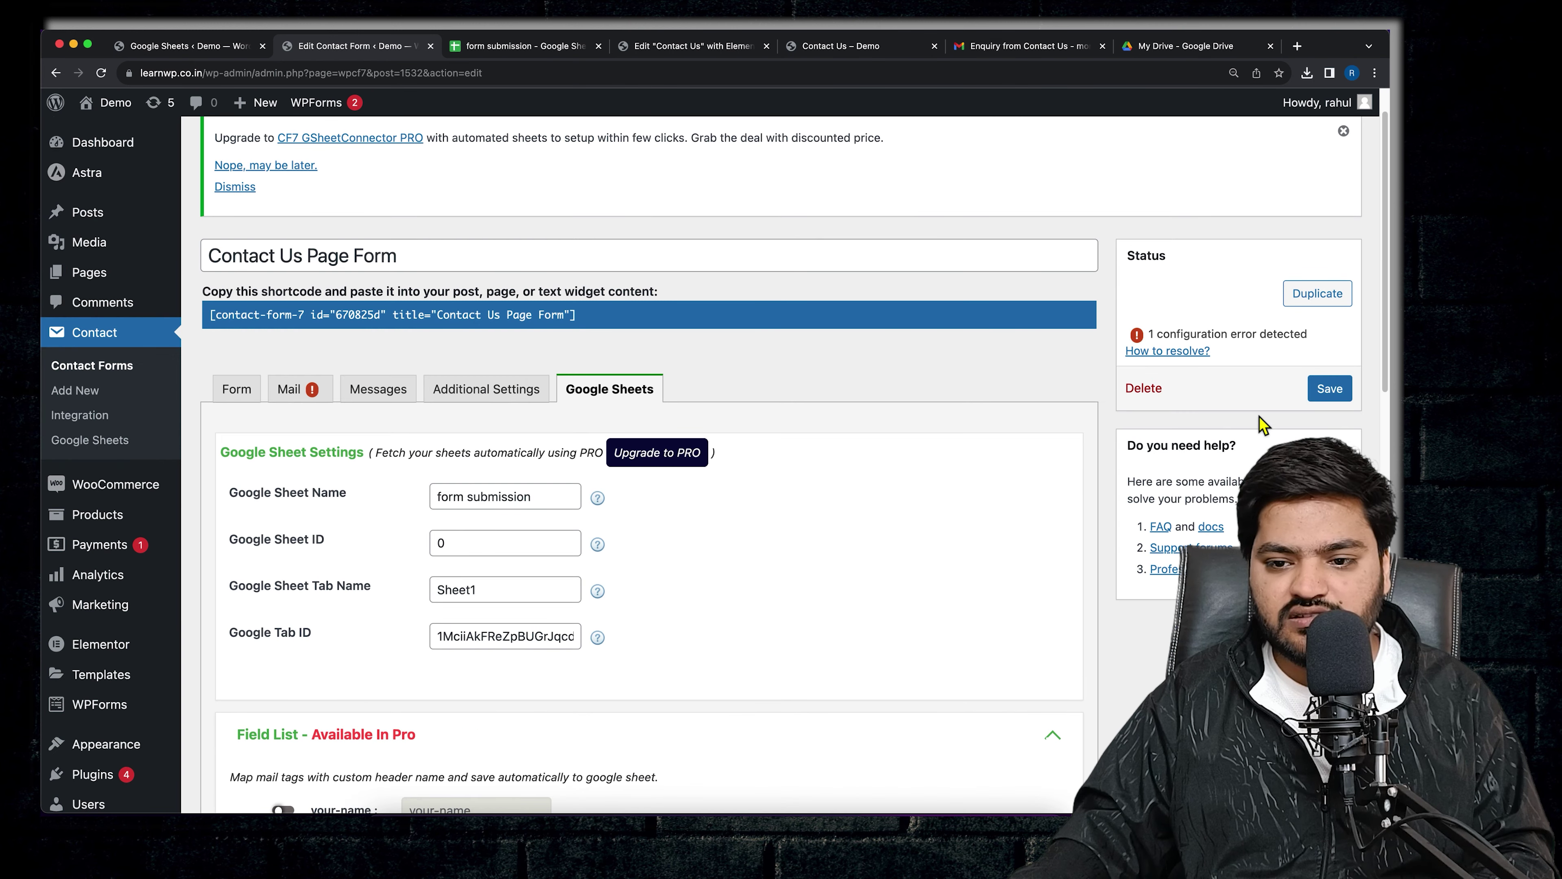
pyautogui.click(1330, 389)
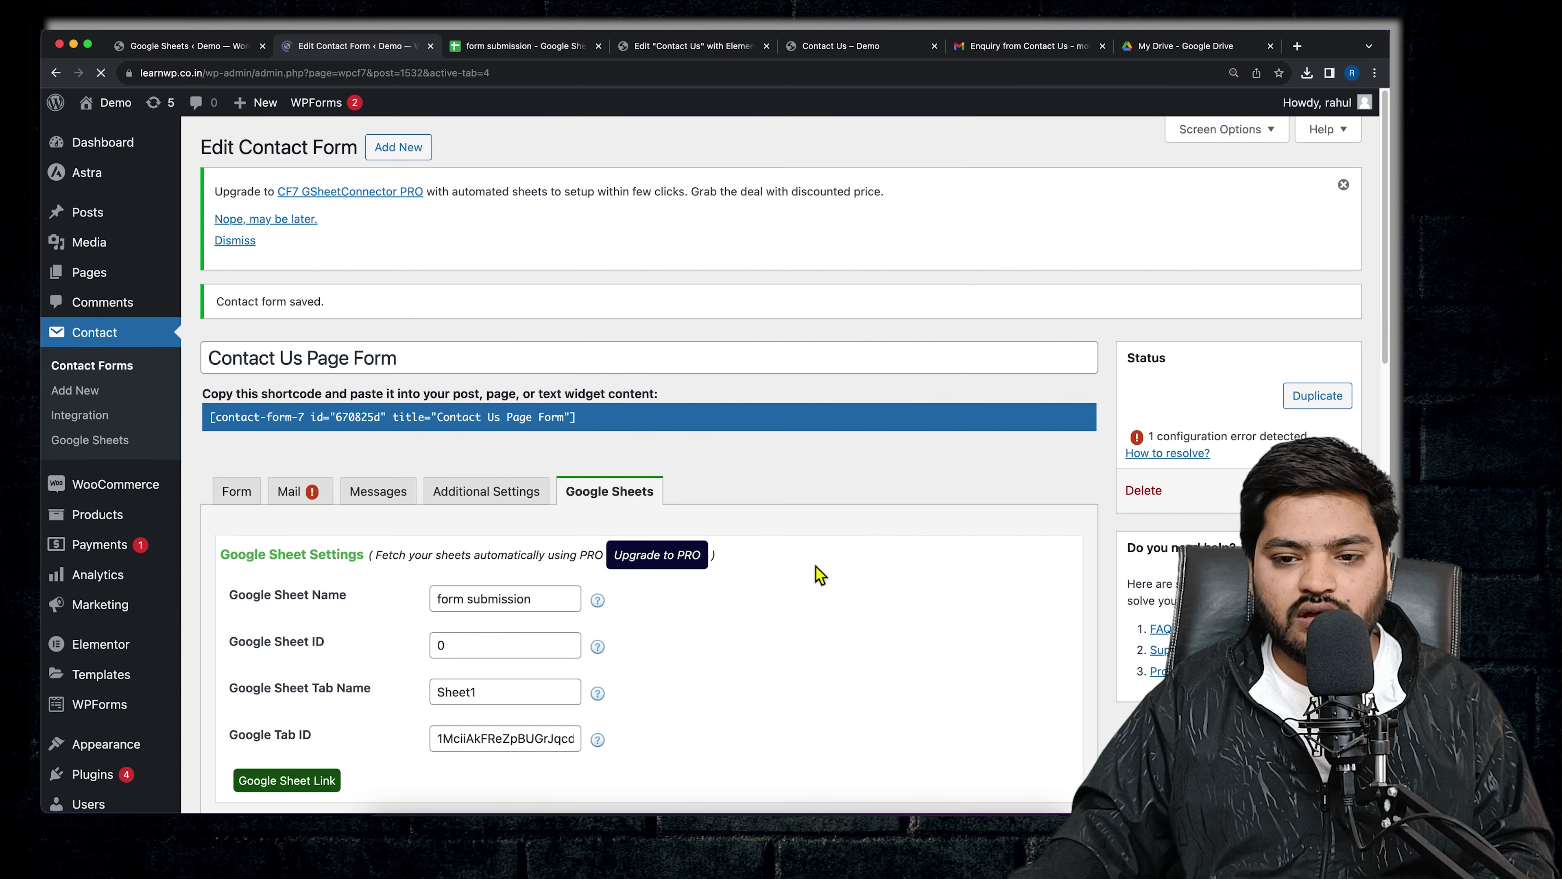
# - Open the Google Sheet Link, which shows 'file does not exist', then return to the form settings
pyautogui.scroll(-5, 710, 621)
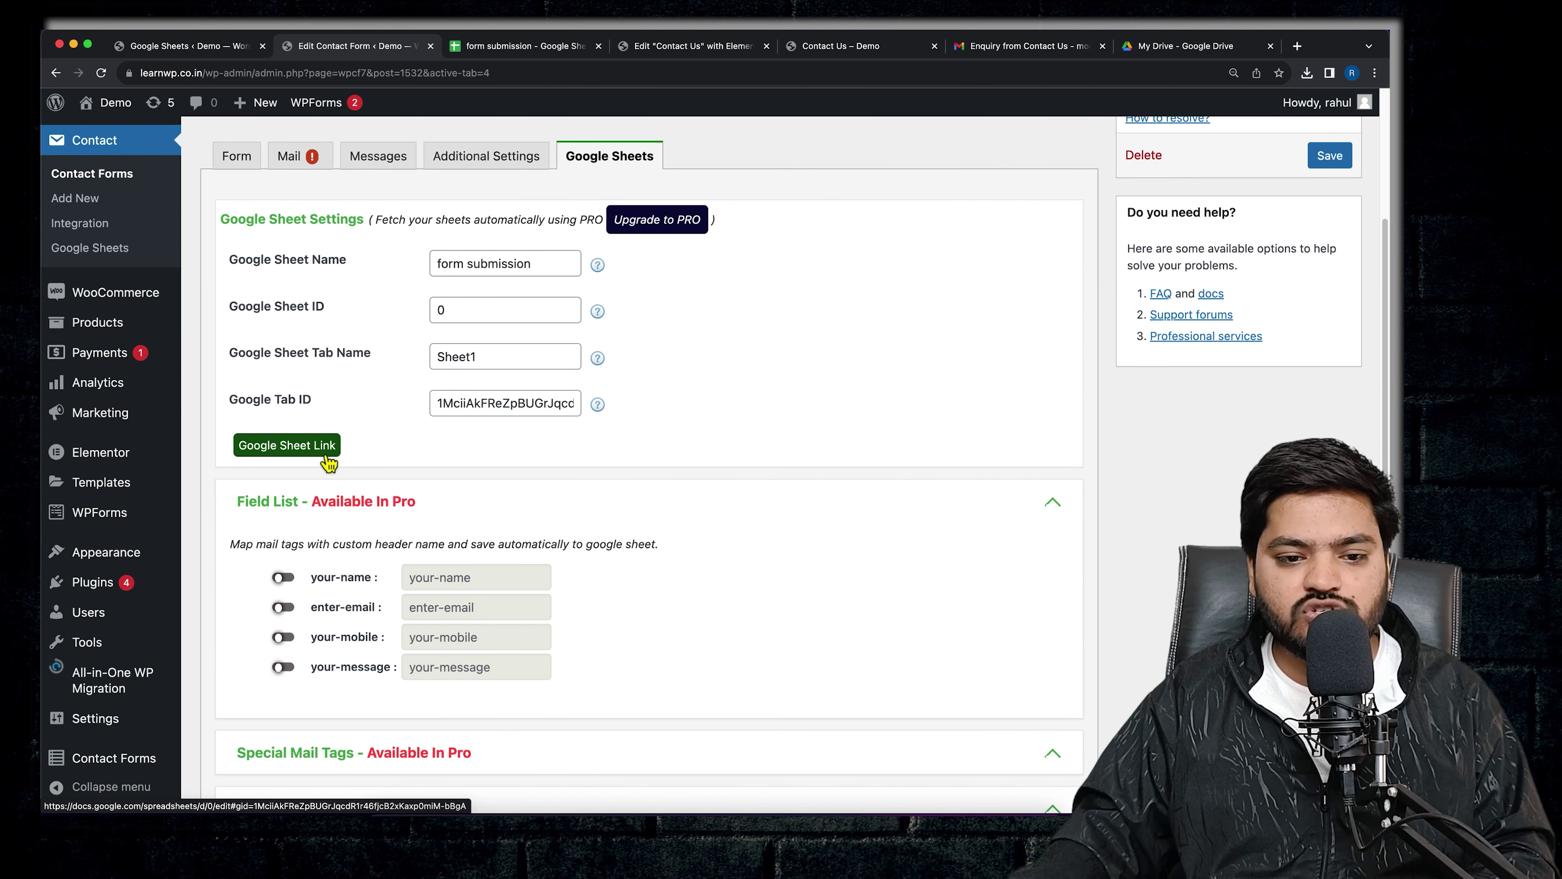
pyautogui.click(298, 458)
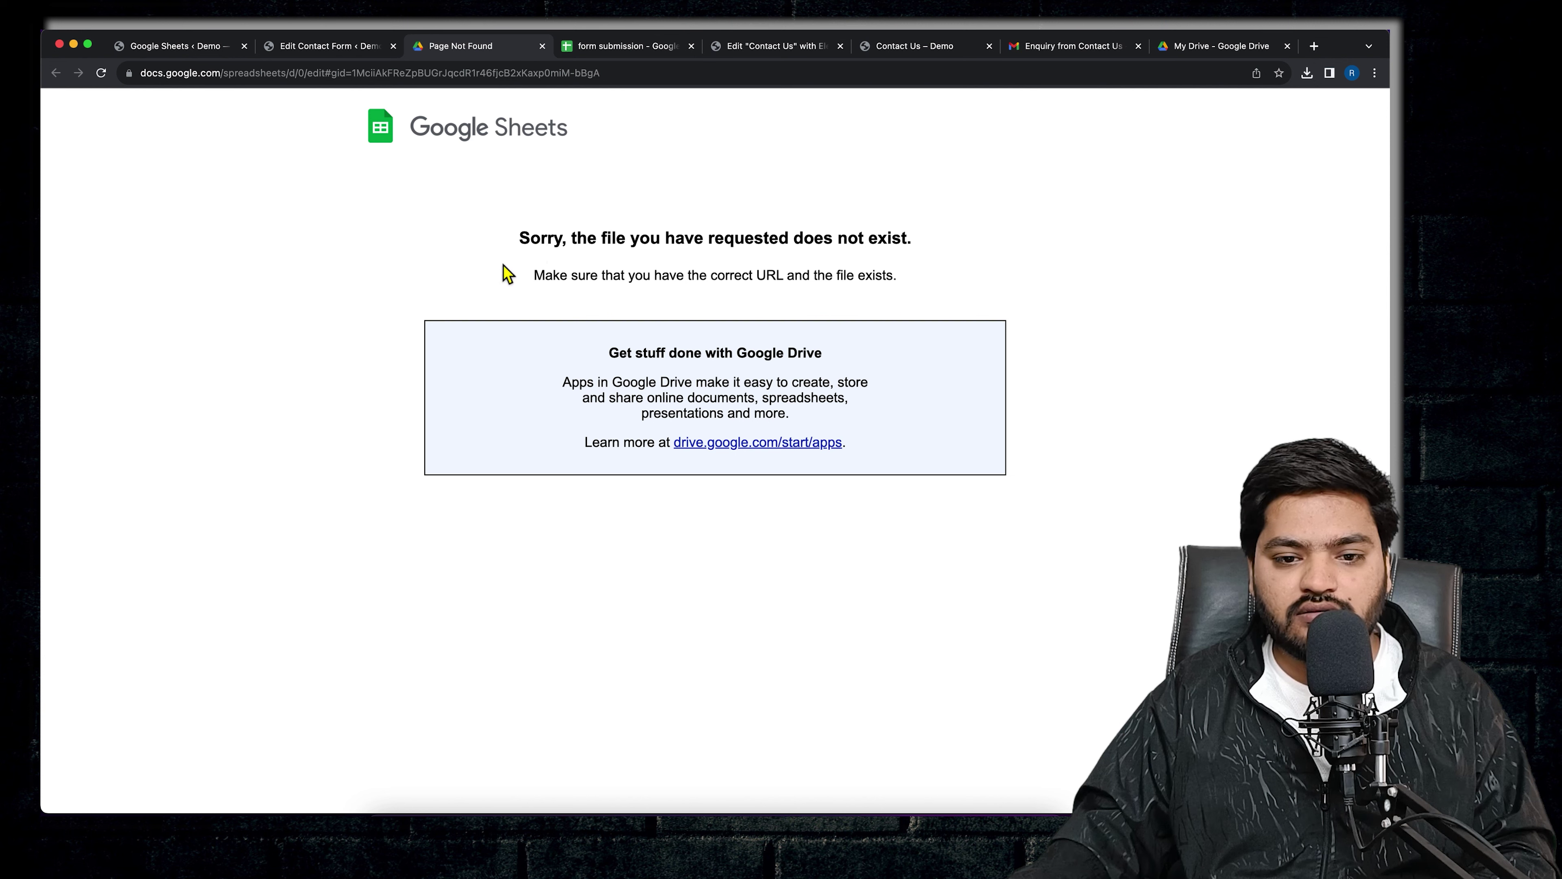
pyautogui.click(326, 48)
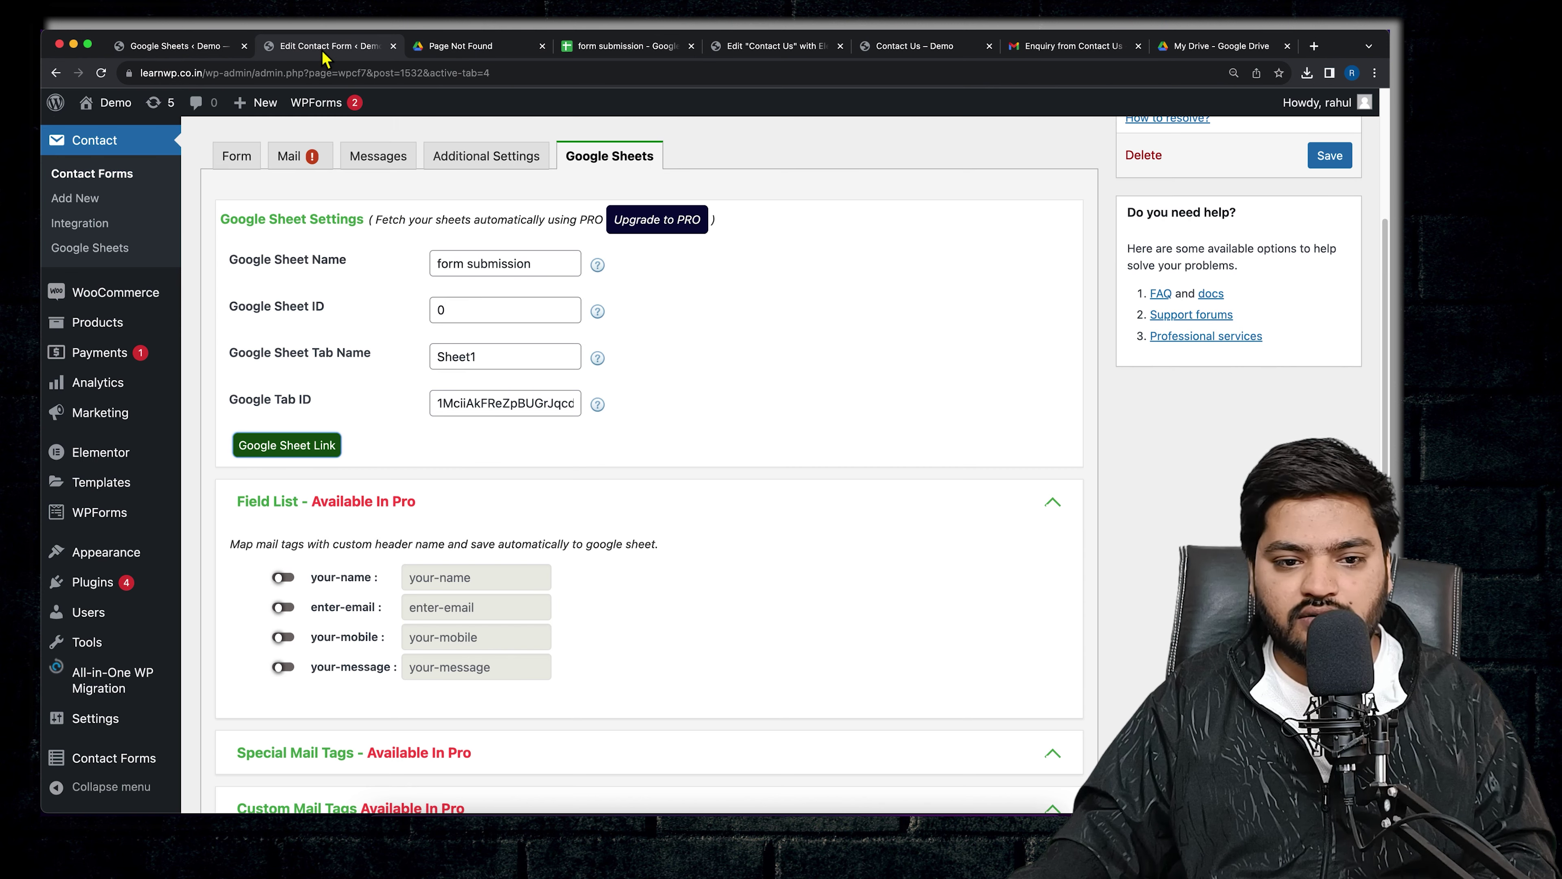
# - Move the spreadsheet ID from Google Tab ID into Google Sheet ID, replacing the 0
pyautogui.click(471, 406)
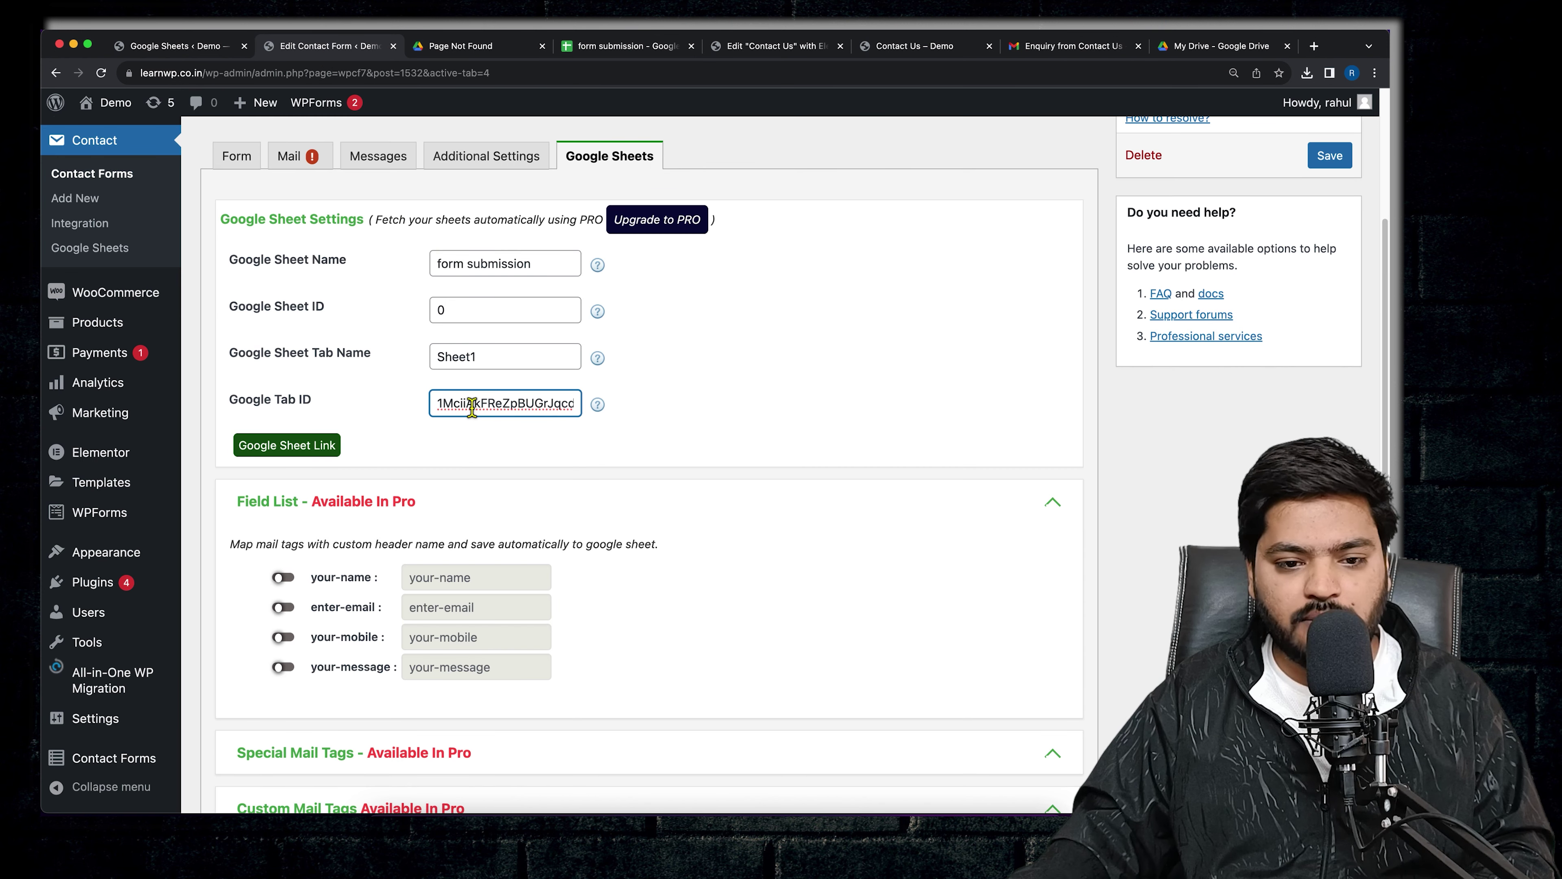
pyautogui.moveTo(440, 406); pyautogui.dragTo(598, 408)
pyautogui.rightClick(487, 406)
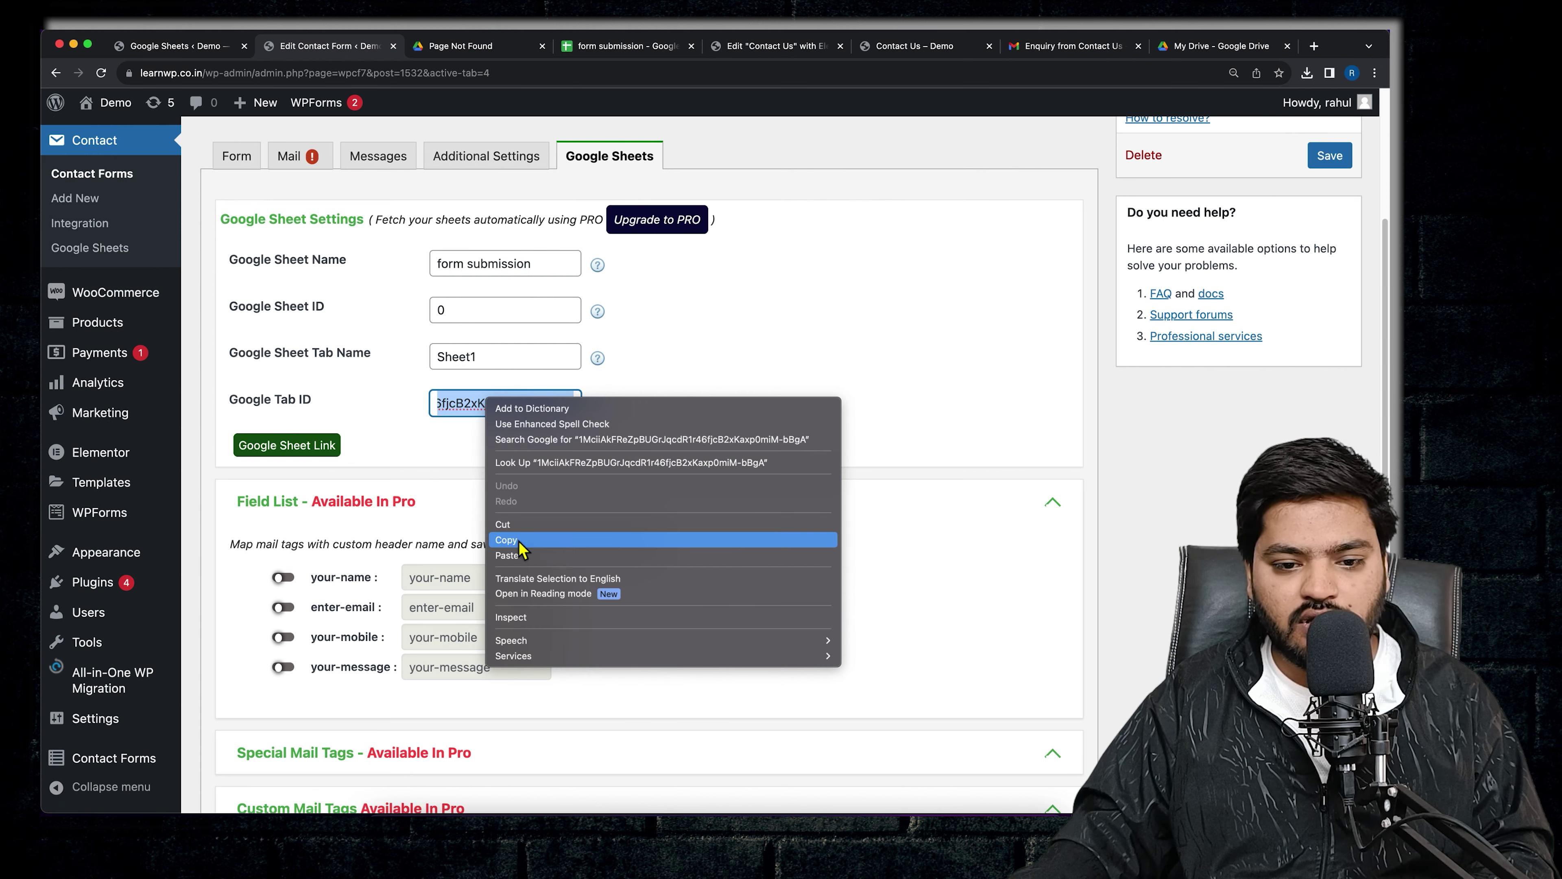
pyautogui.click(506, 540)
pyautogui.click(454, 315)
pyautogui.press('BackSpace')
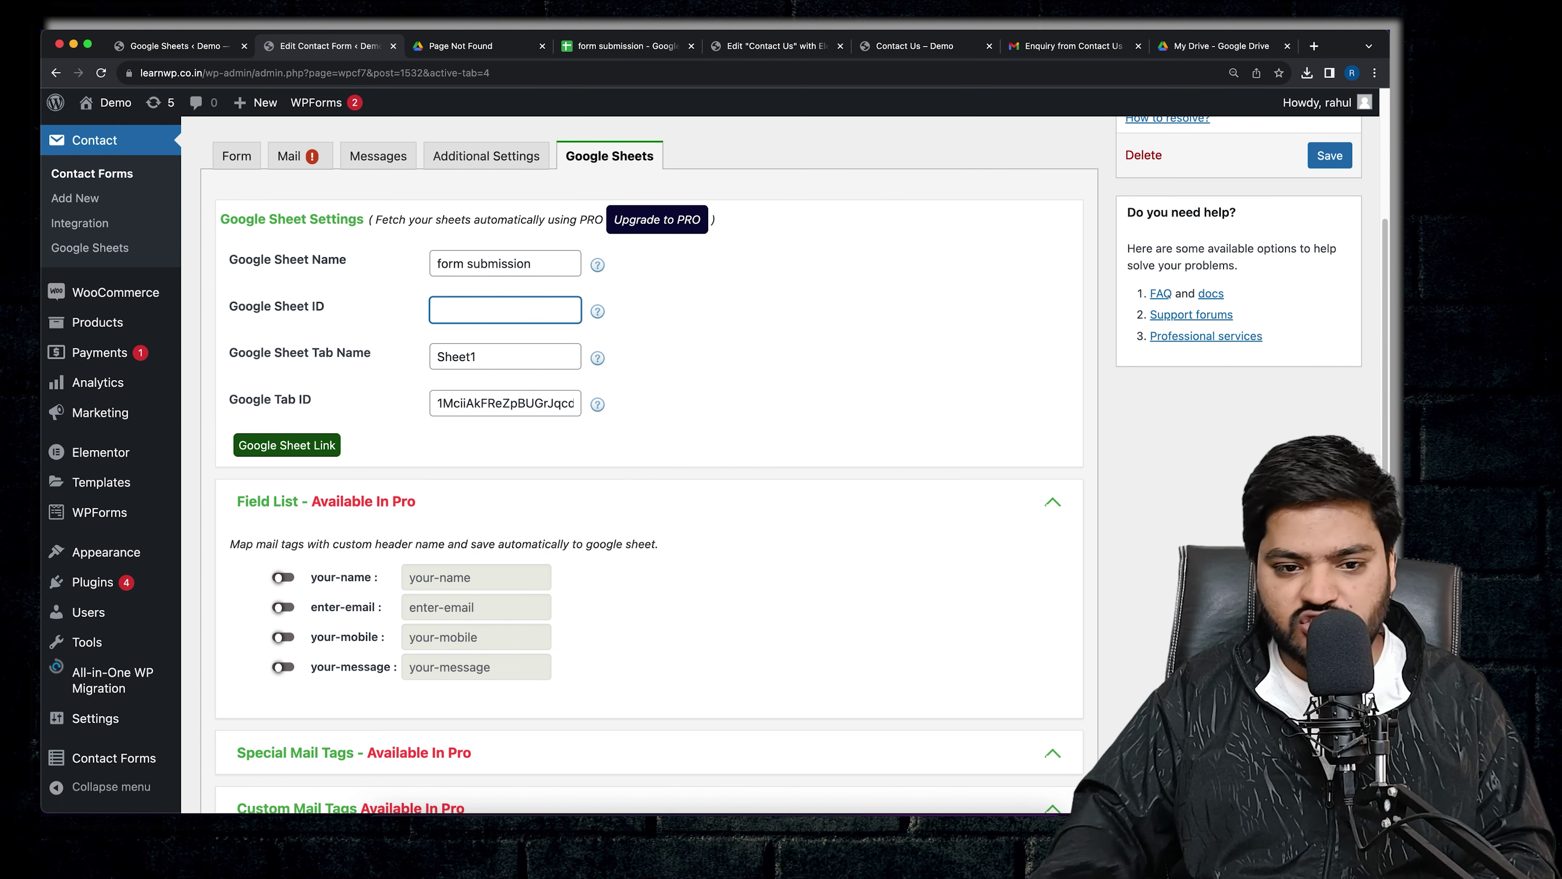
pyautogui.rightClick(451, 313)
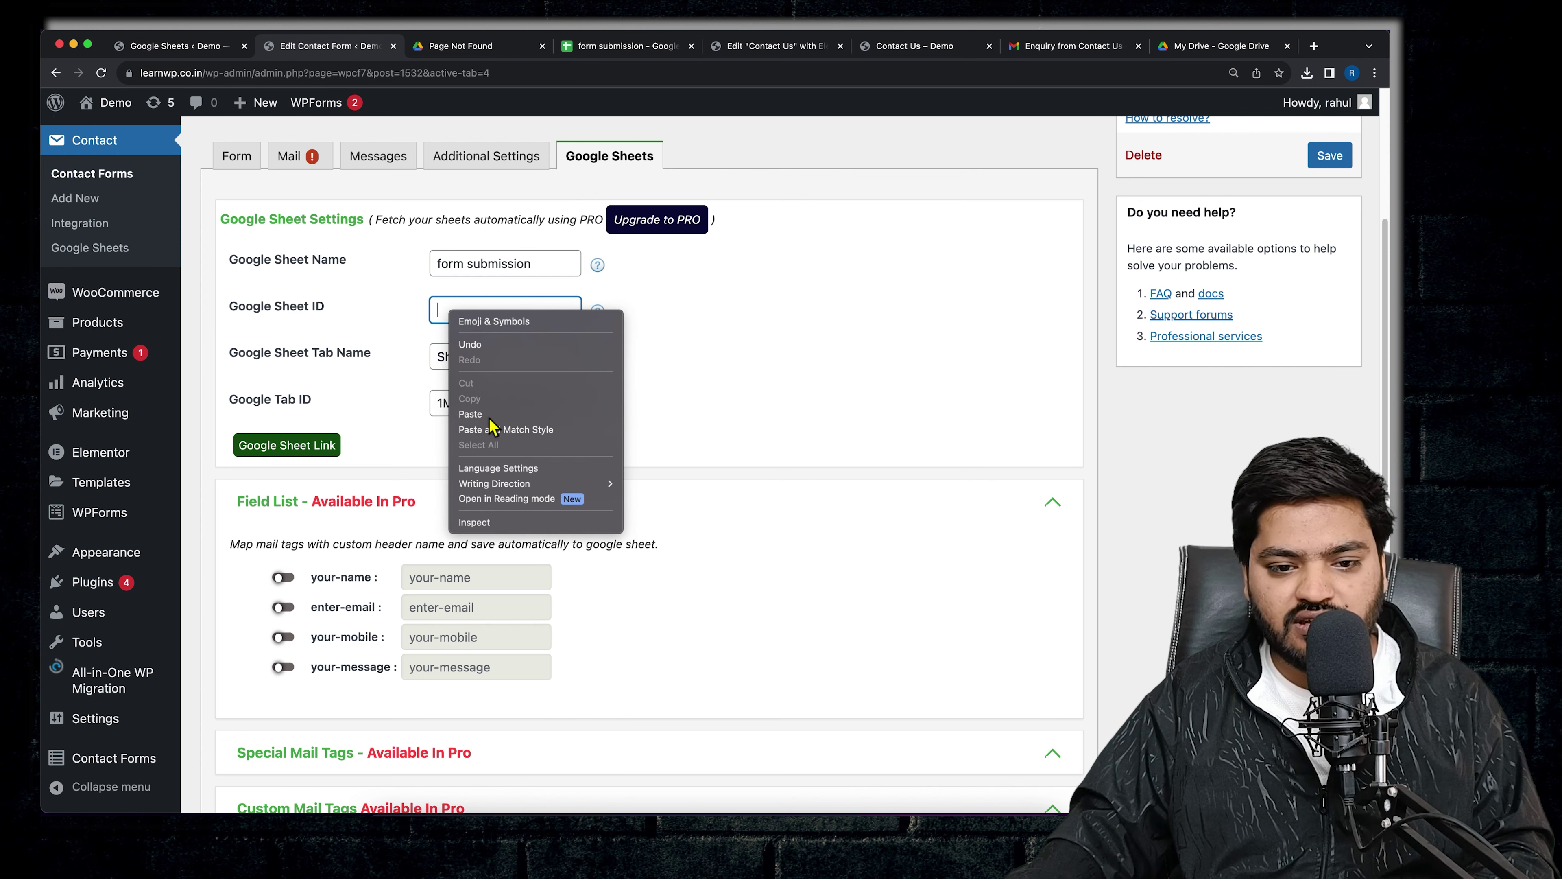
pyautogui.click(517, 426)
# - Set Google Tab ID to 0 and compare it with the gid in the sheet's address
pyautogui.click(512, 405)
pyautogui.press('super+a')
pyautogui.press('BackSpace')
pyautogui.write('0')
pyautogui.click(667, 419)
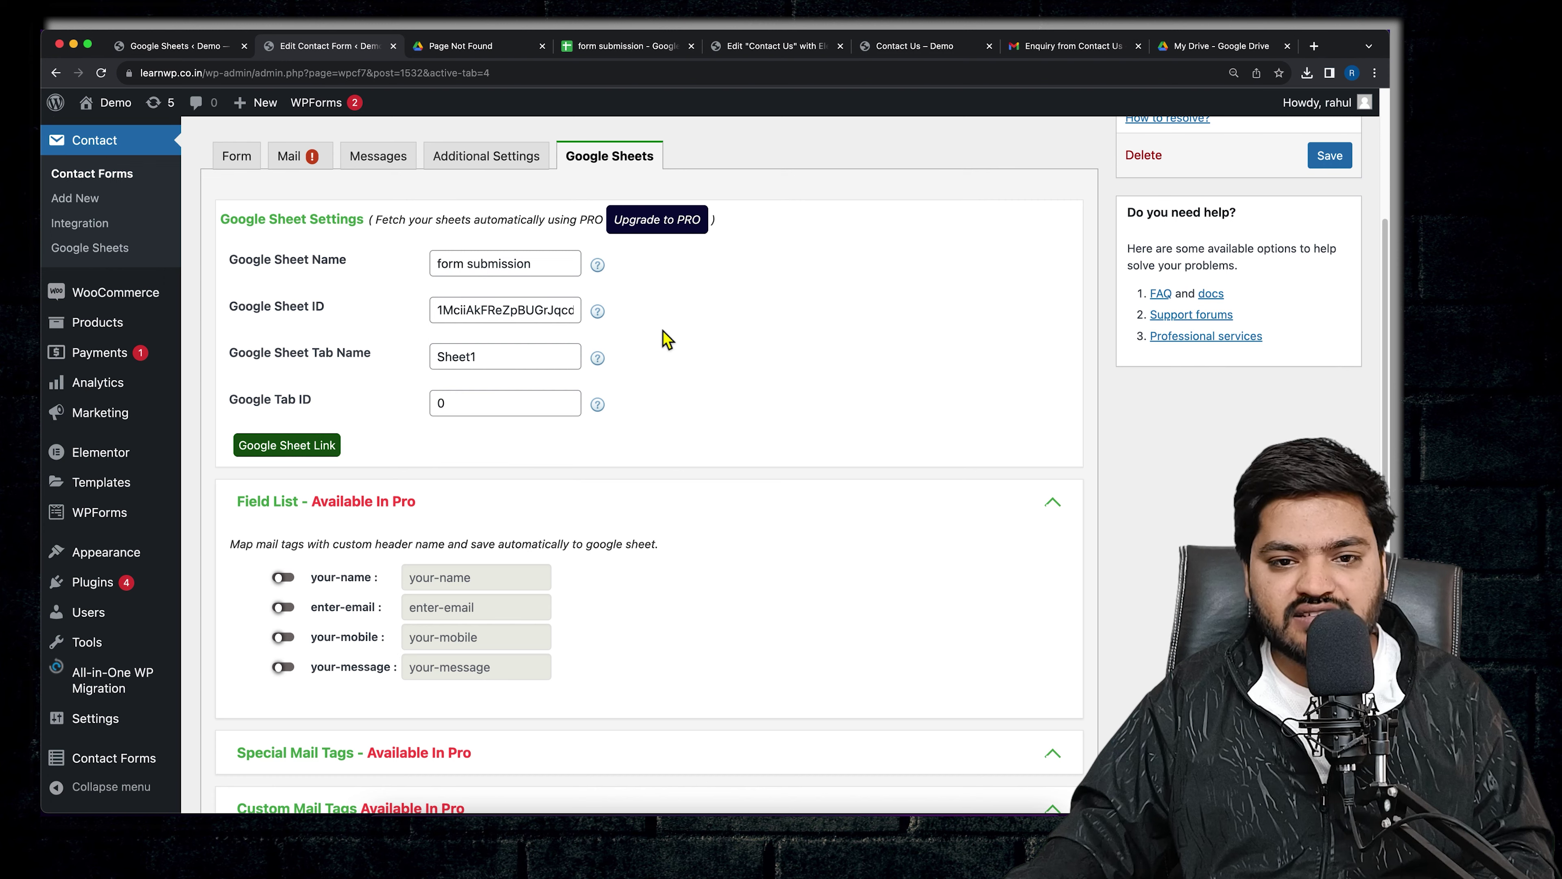
pyautogui.click(612, 46)
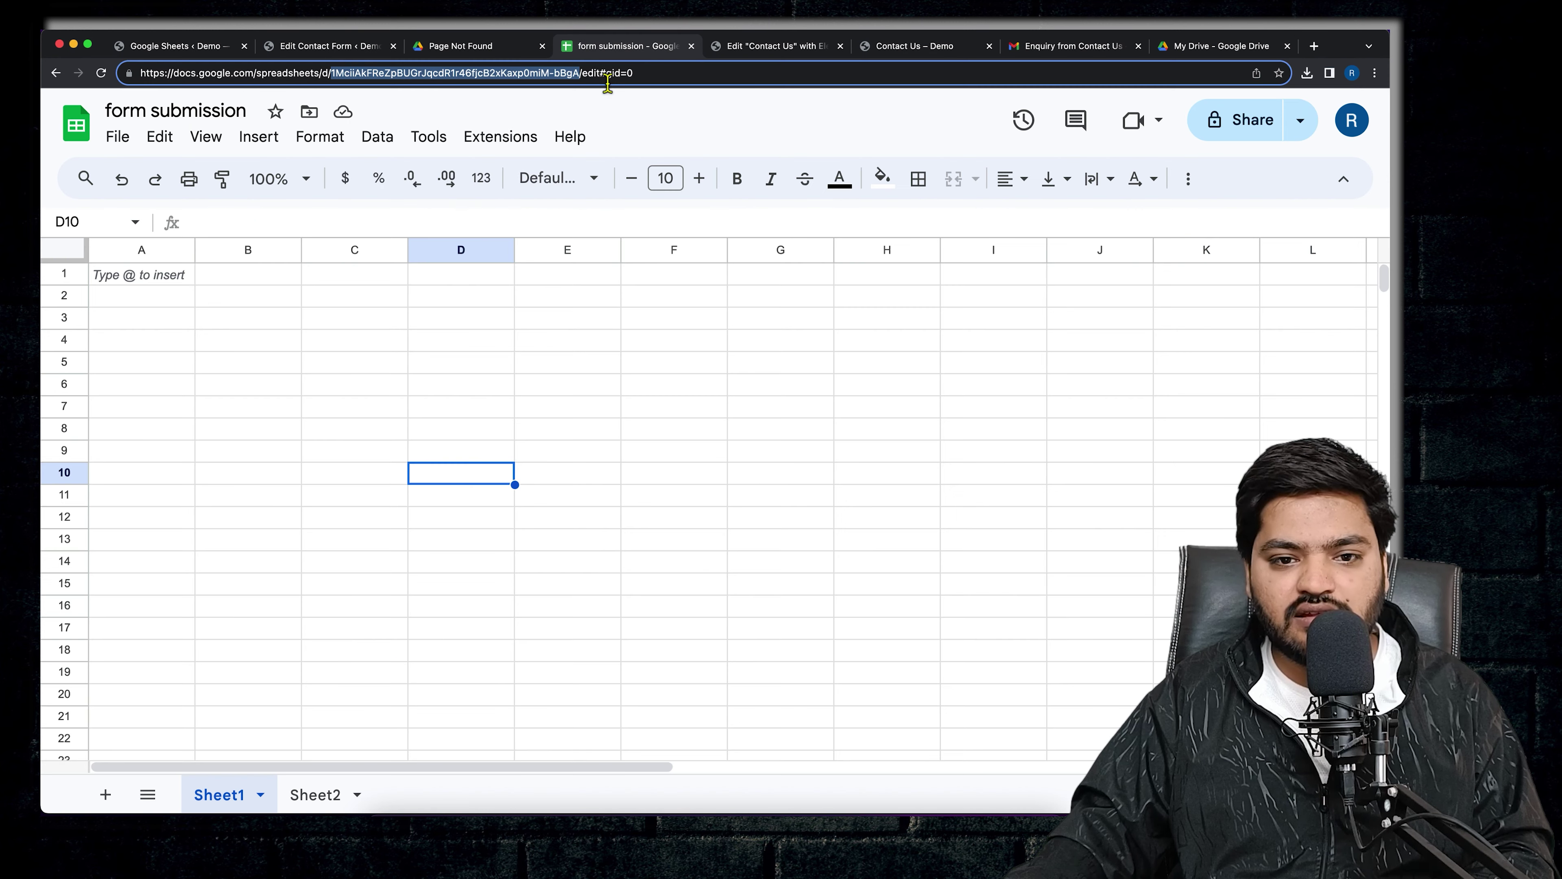
pyautogui.doubleClick(630, 75)
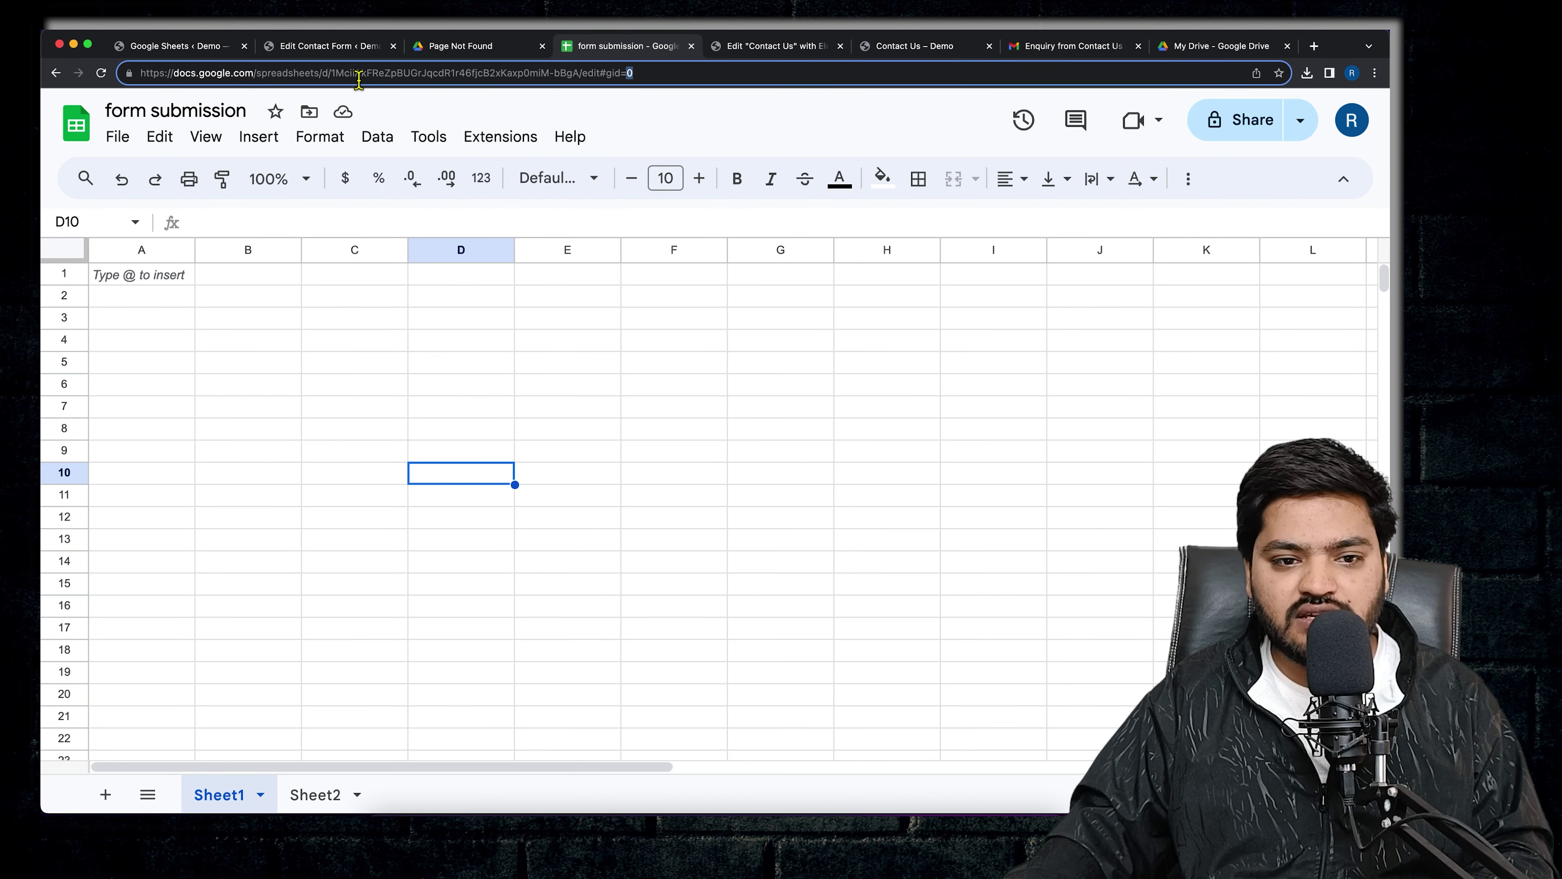
pyautogui.moveTo(324, 78); pyautogui.dragTo(512, 80)
# - Save the corrected settings, close the Page Not Found tab, and retest the Google Sheet Link
pyautogui.click(478, 76)
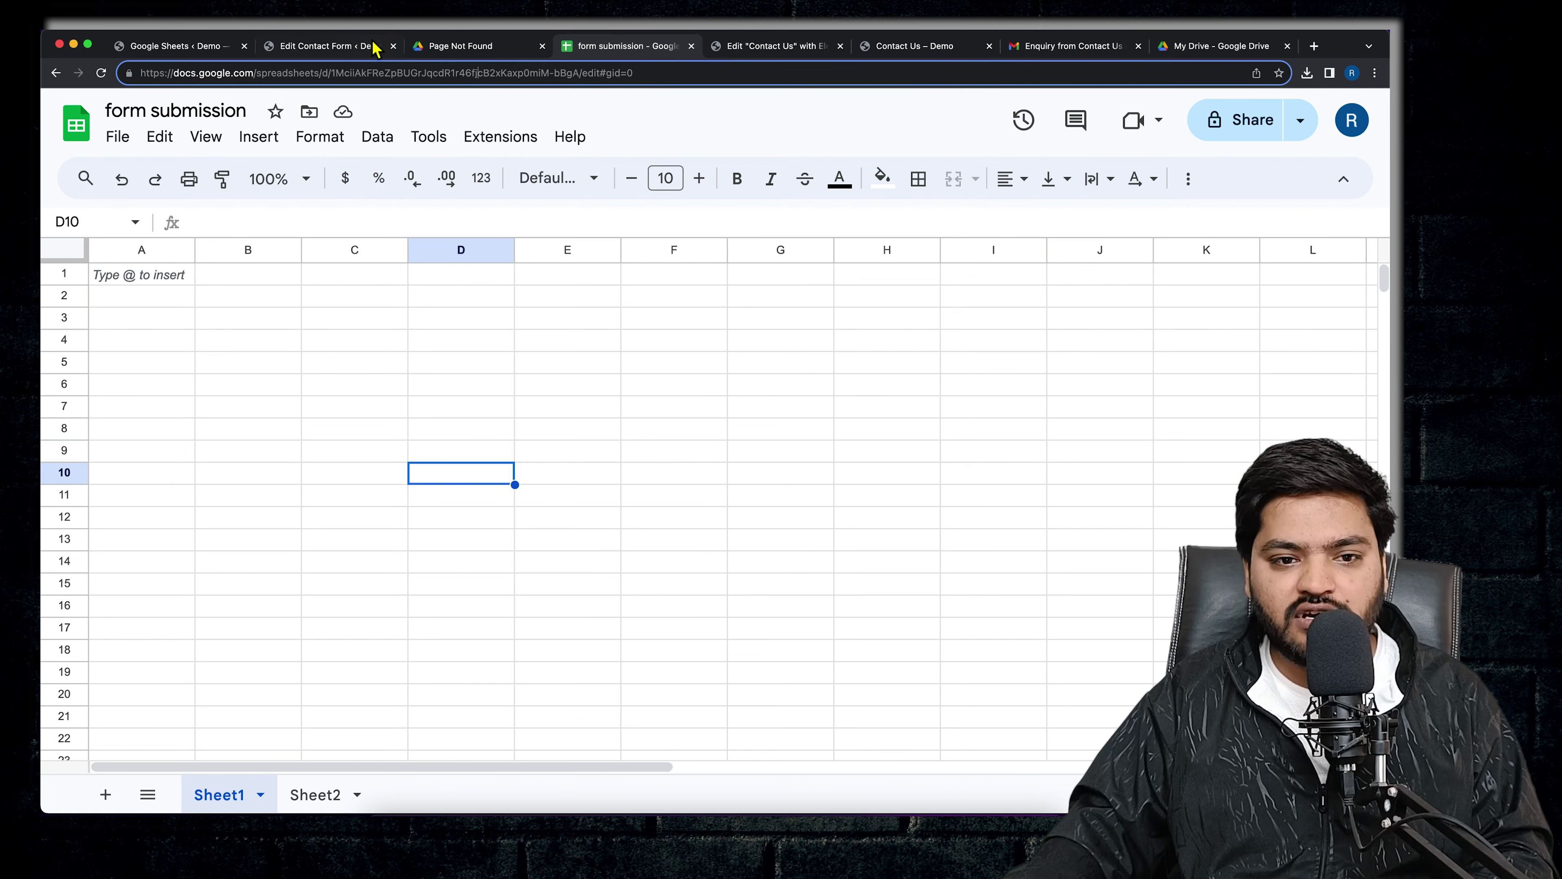
pyautogui.click(310, 50)
pyautogui.click(1330, 155)
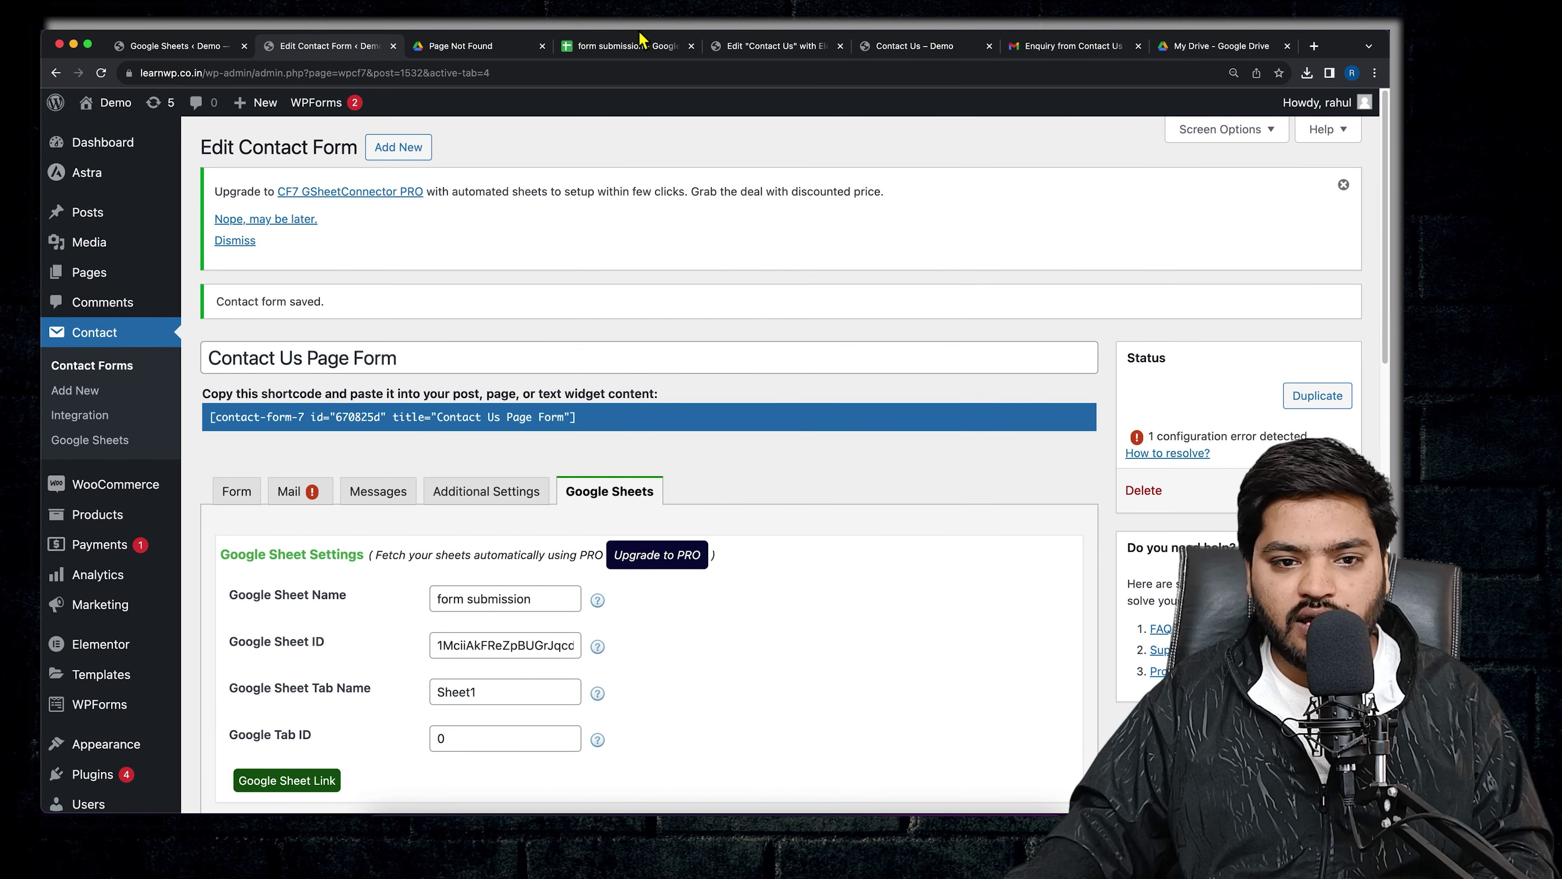
pyautogui.click(542, 46)
pyautogui.scroll(-5, 445, 472)
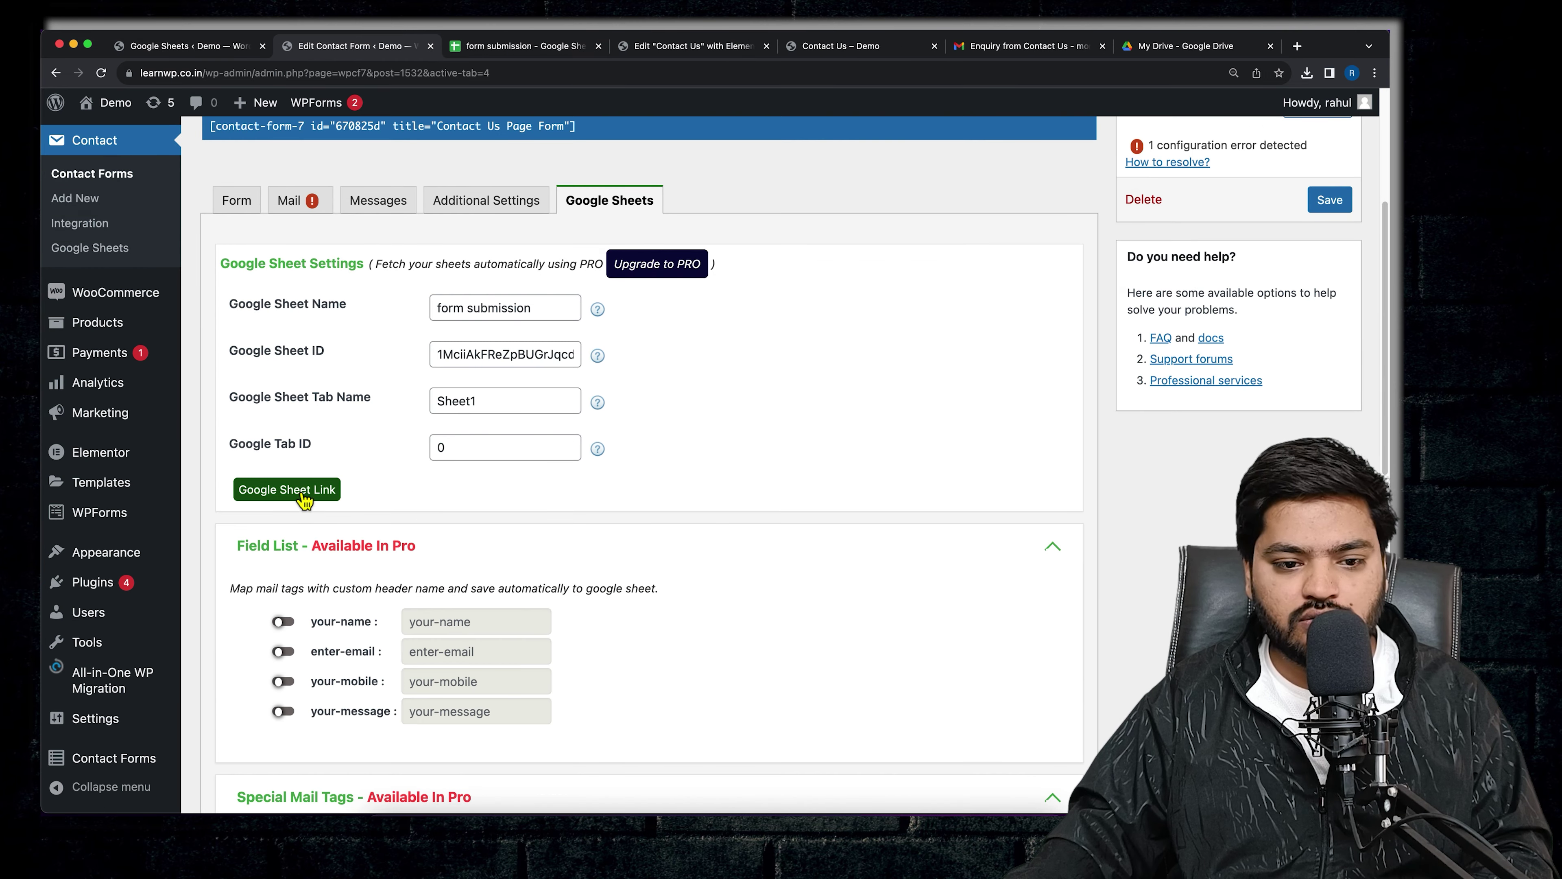
pyautogui.click(303, 494)
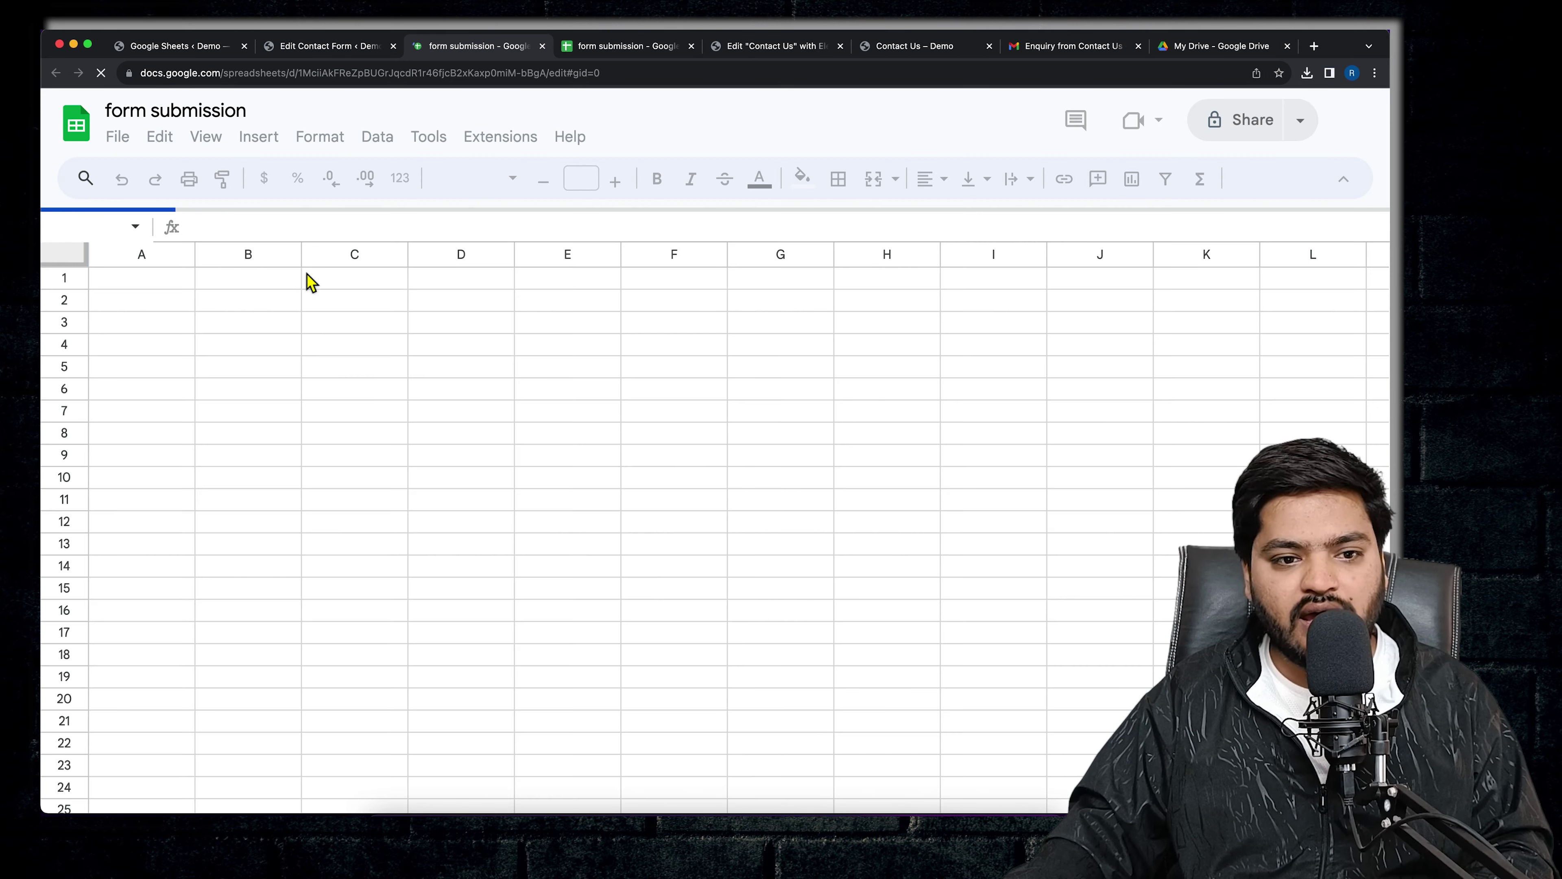
pyautogui.click(314, 46)
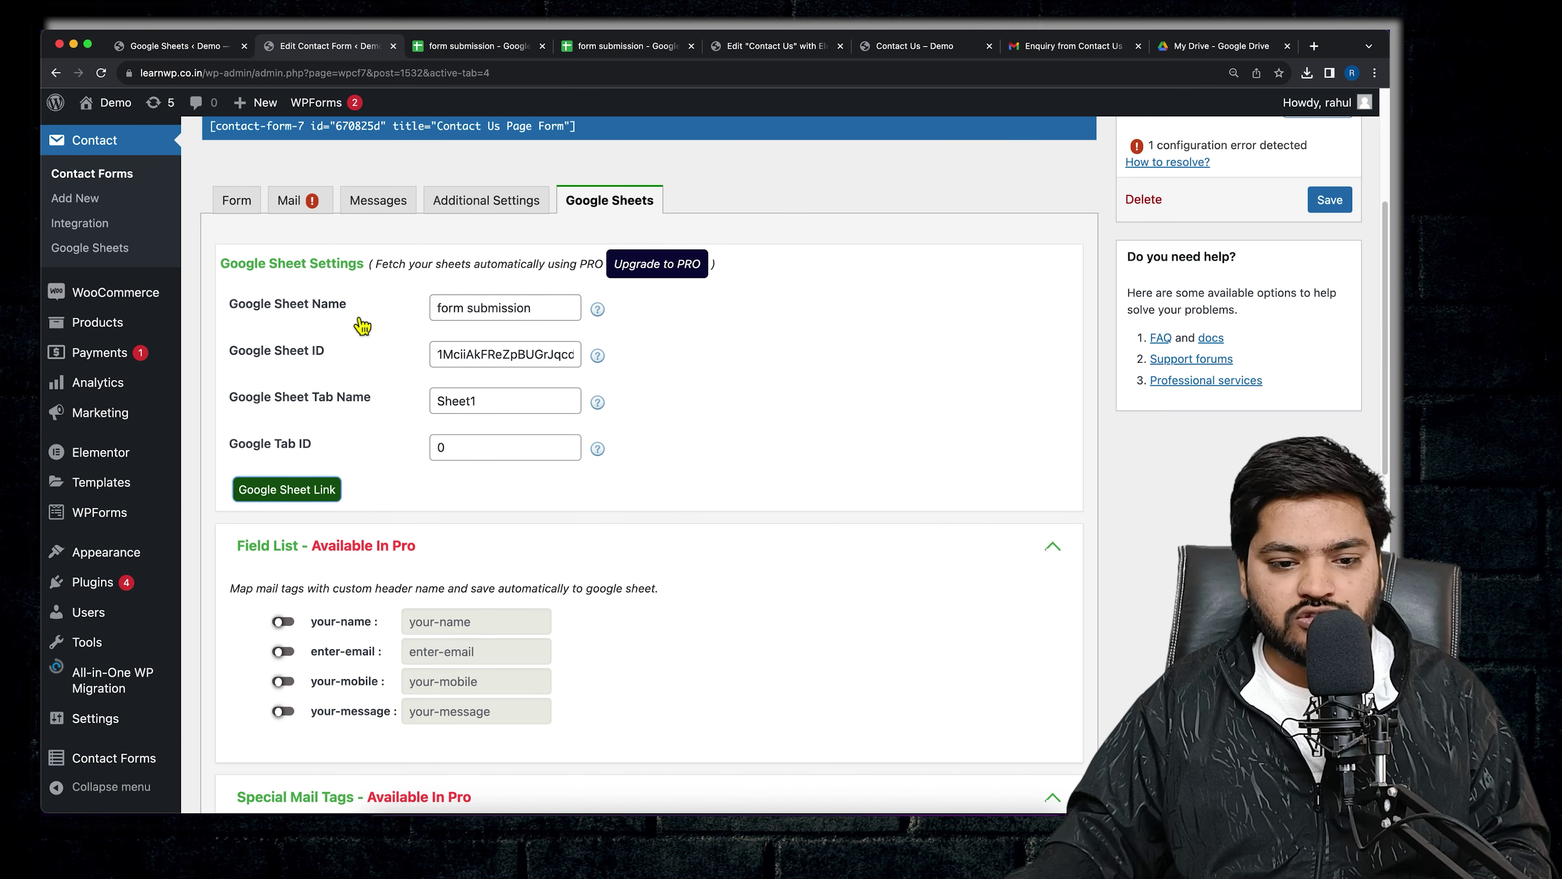
# - Copy the your-name field tag and close the duplicate 'form submission' sheet
pyautogui.scroll(-3, 428, 557)
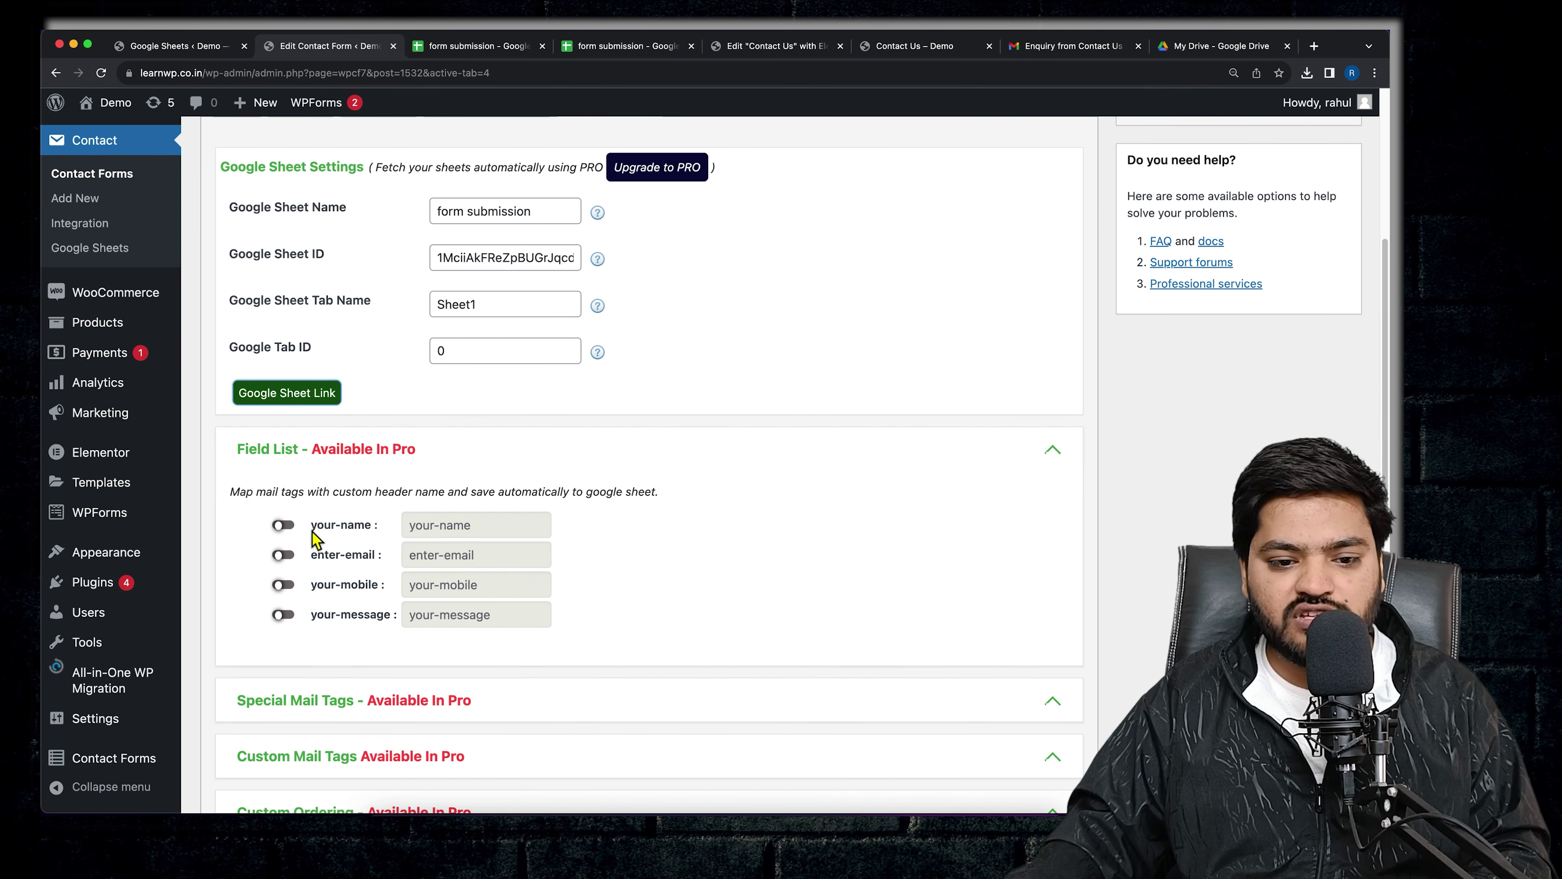
pyautogui.moveTo(315, 530); pyautogui.dragTo(380, 530)
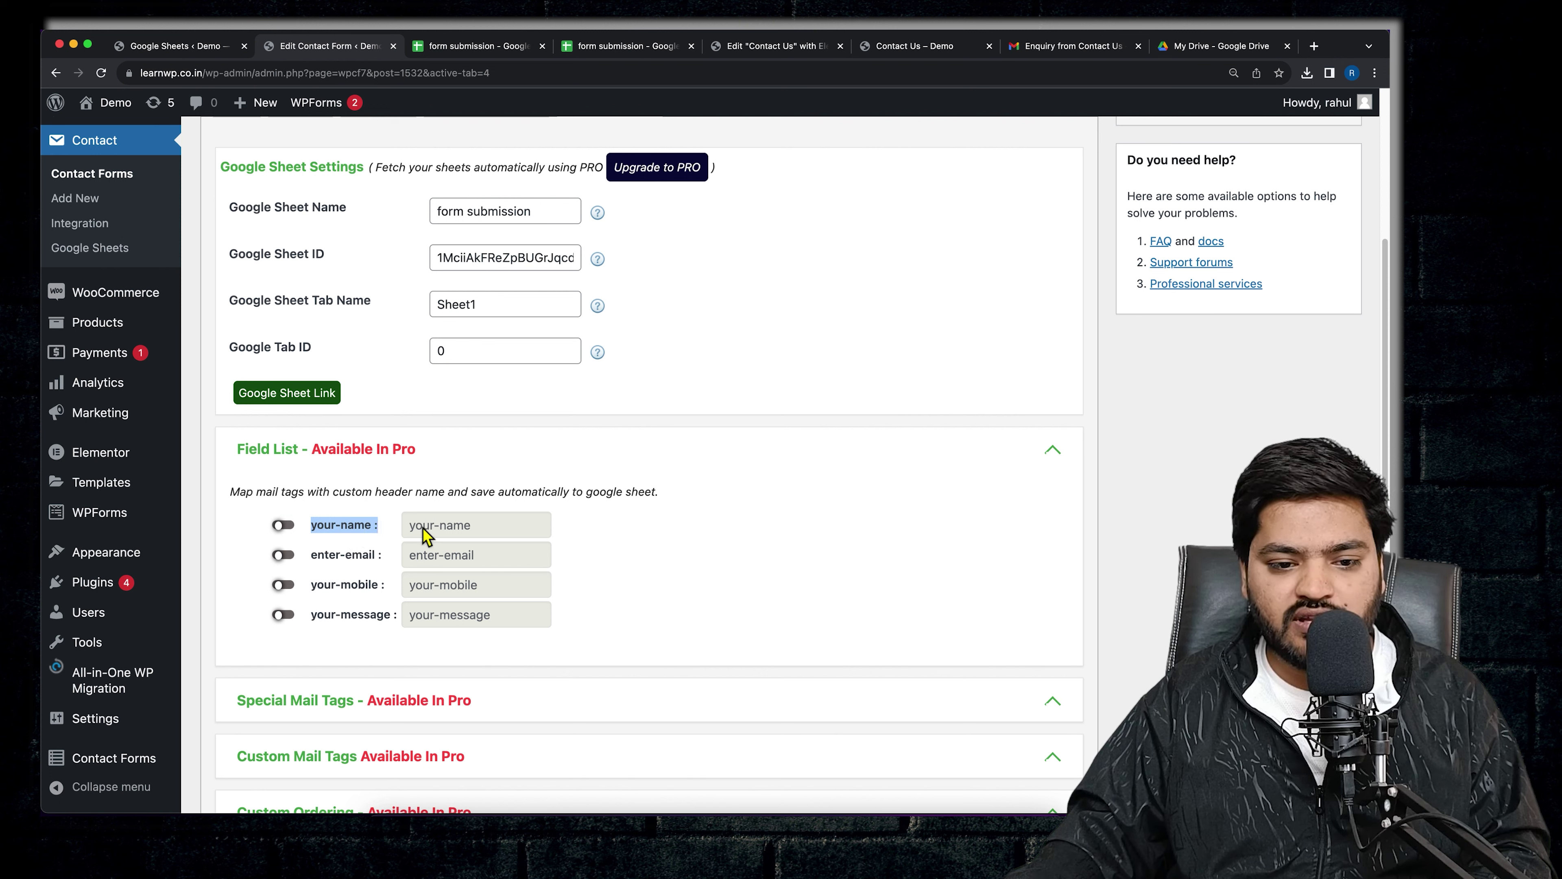
pyautogui.click(434, 539)
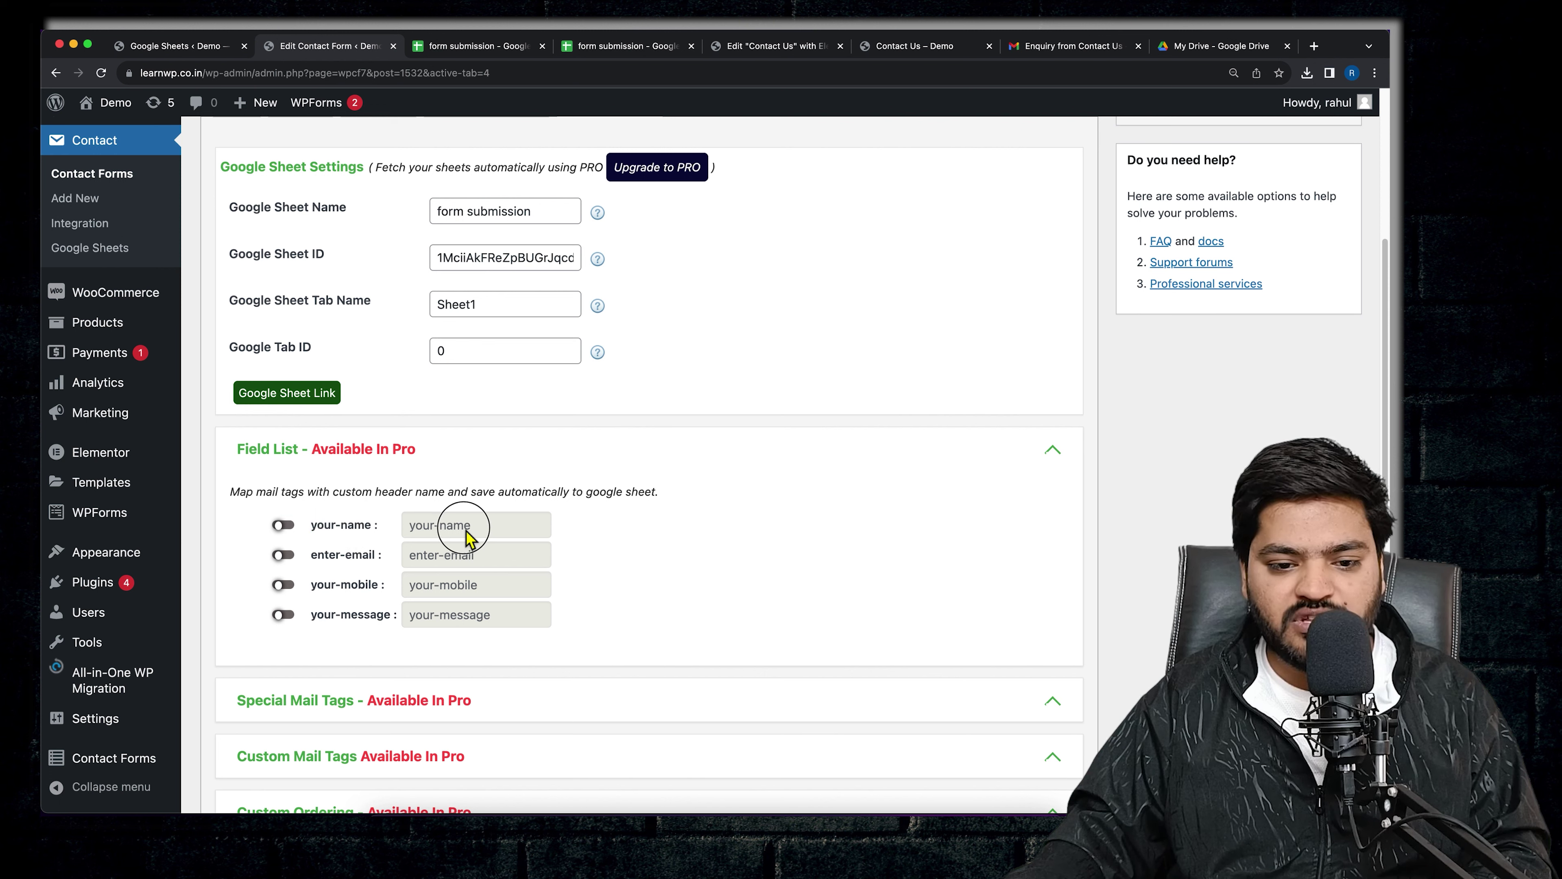
pyautogui.moveTo(314, 528); pyautogui.dragTo(371, 526)
pyautogui.rightClick(341, 529)
pyautogui.click(367, 558)
pyautogui.click(455, 52)
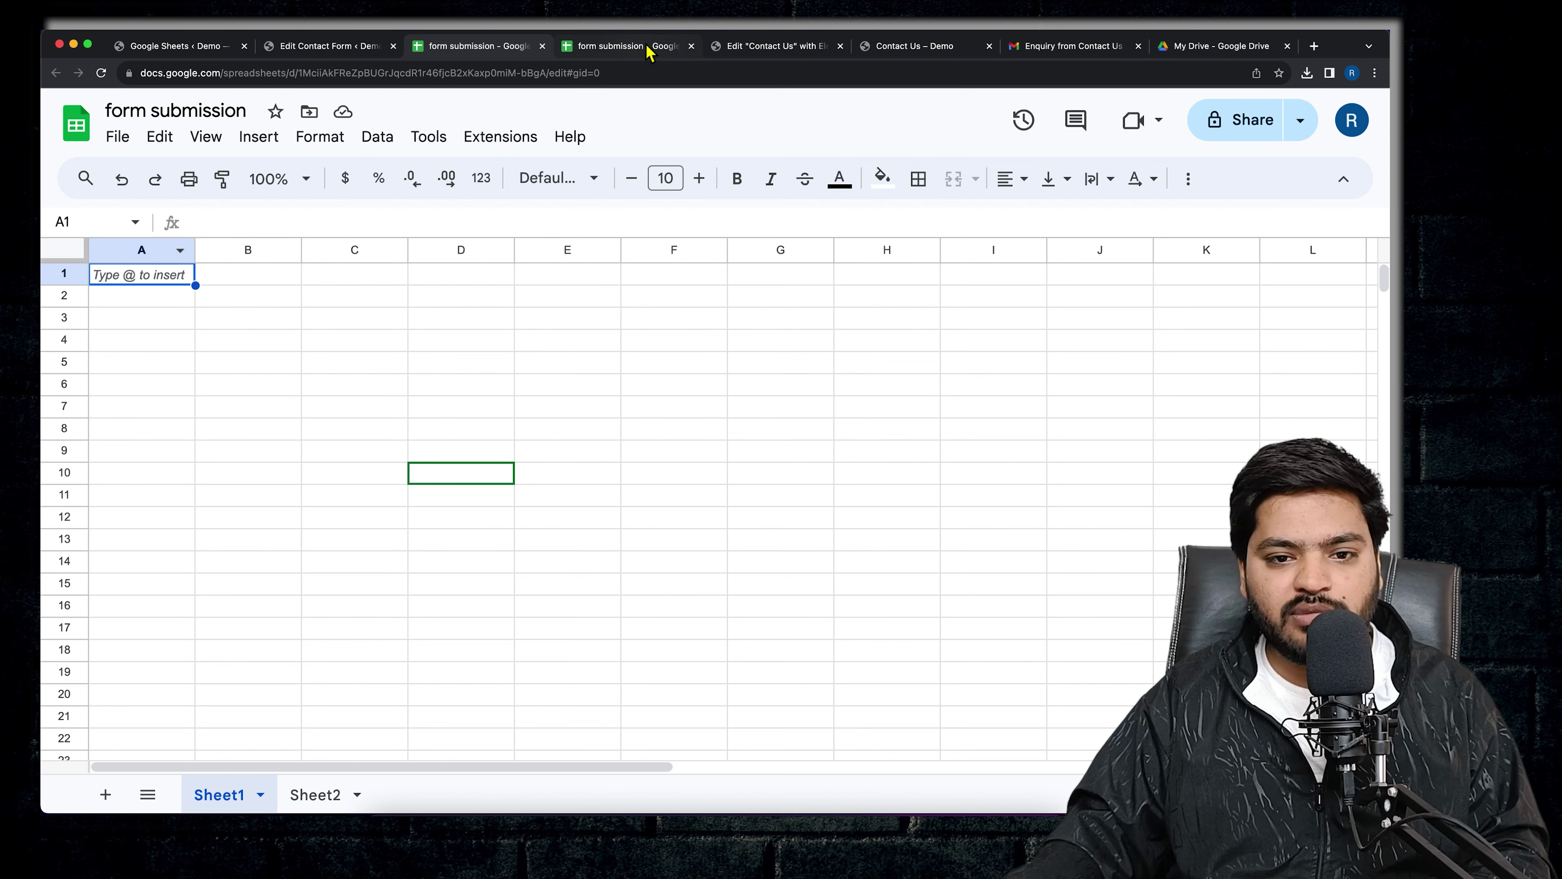
pyautogui.click(691, 46)
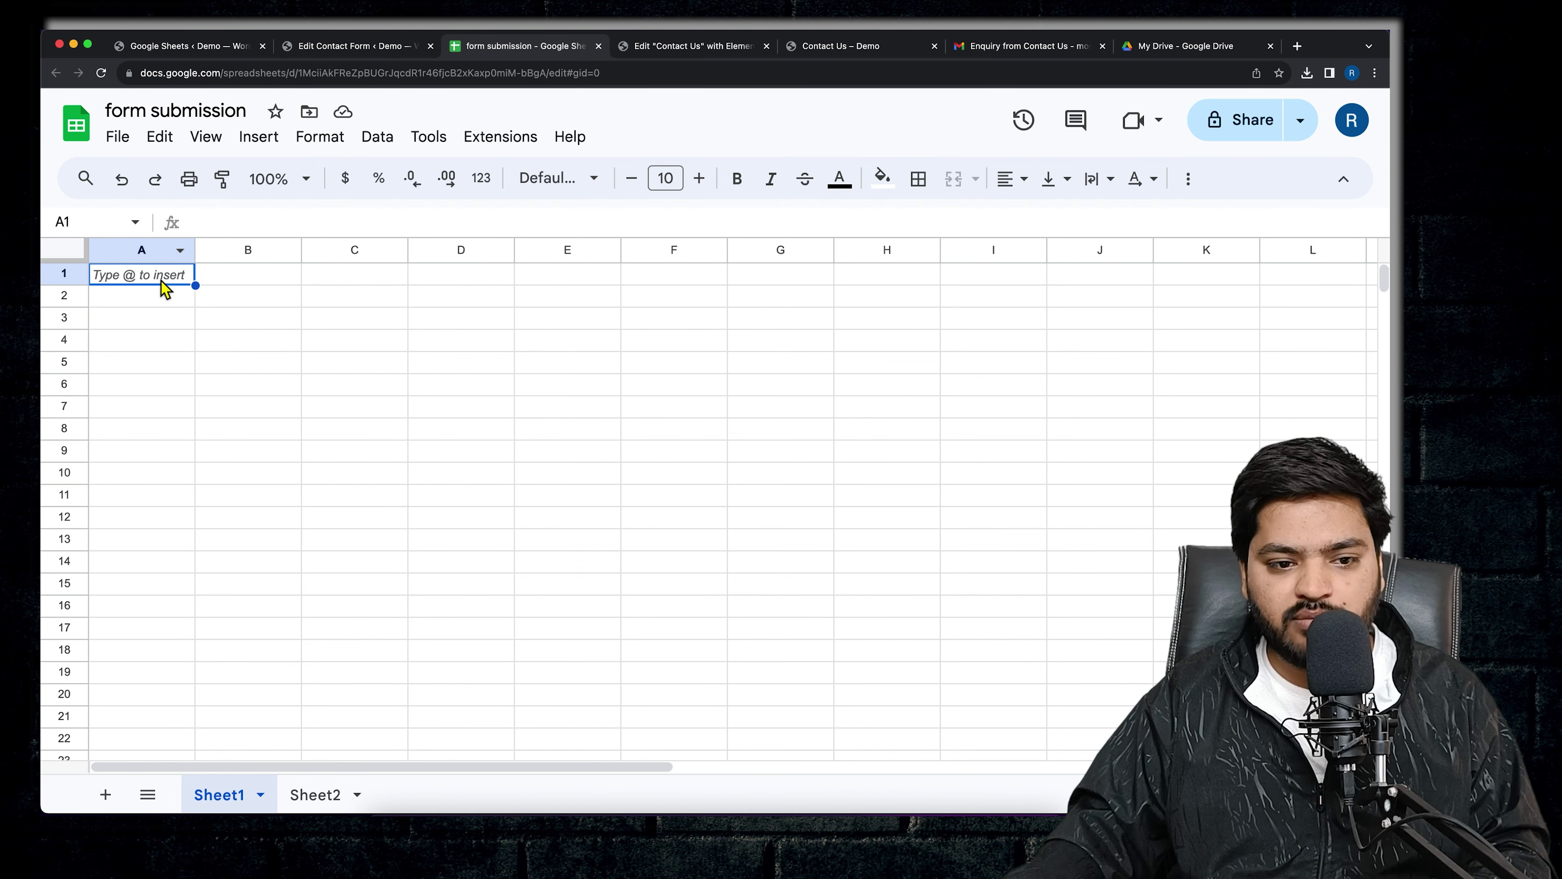
# - Enter 'date' as the A1 header and paste 'your-name' into B1
pyautogui.write('date')
pyautogui.press('Return')
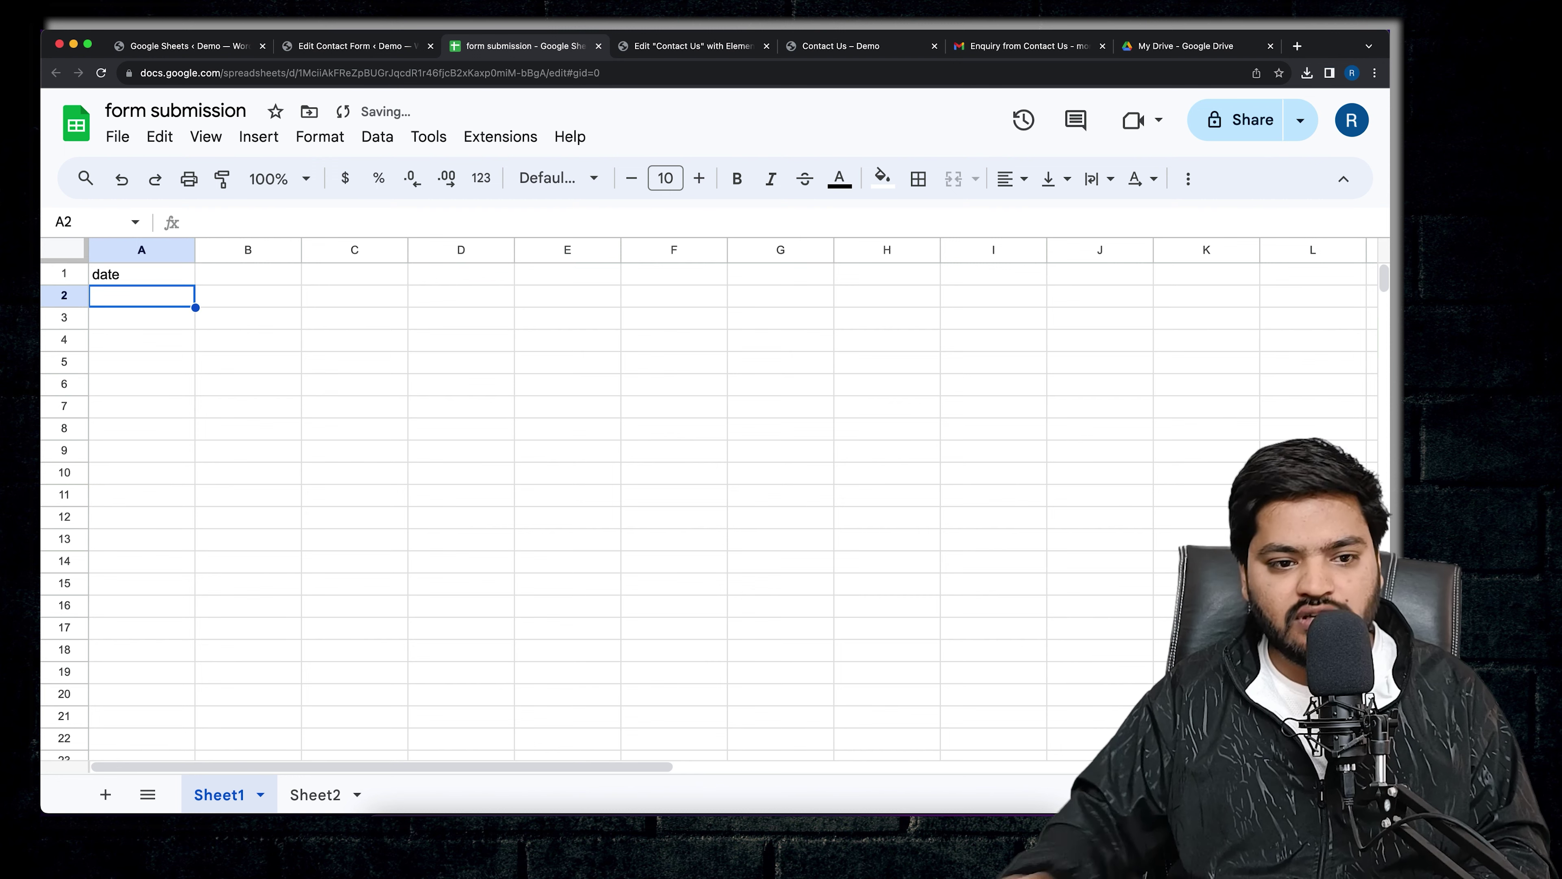
pyautogui.click(257, 277)
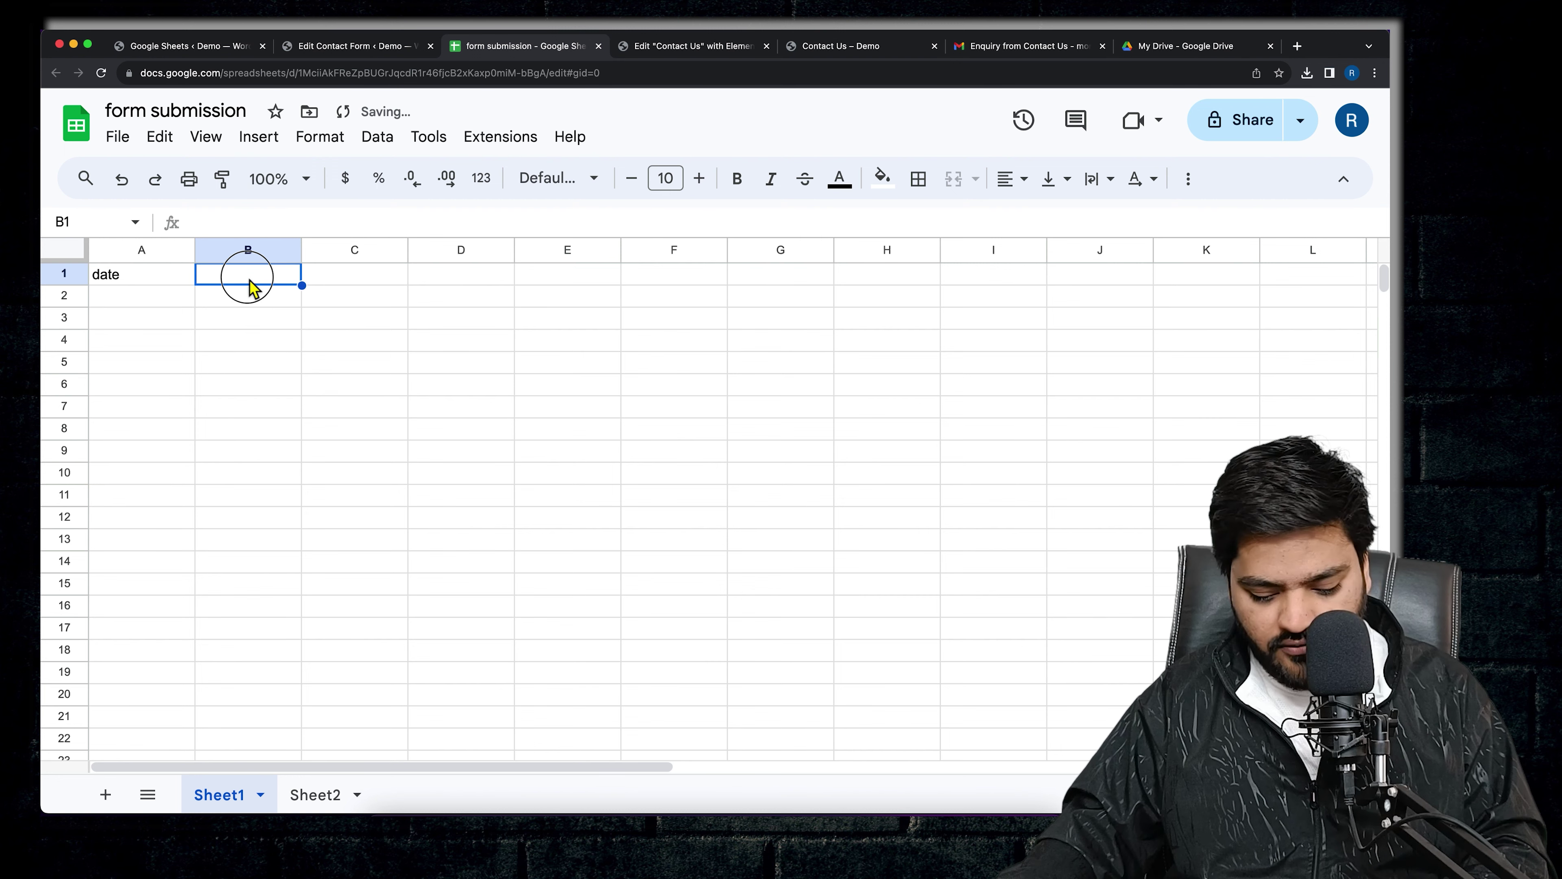
pyautogui.press('super+v')
pyautogui.click(353, 289)
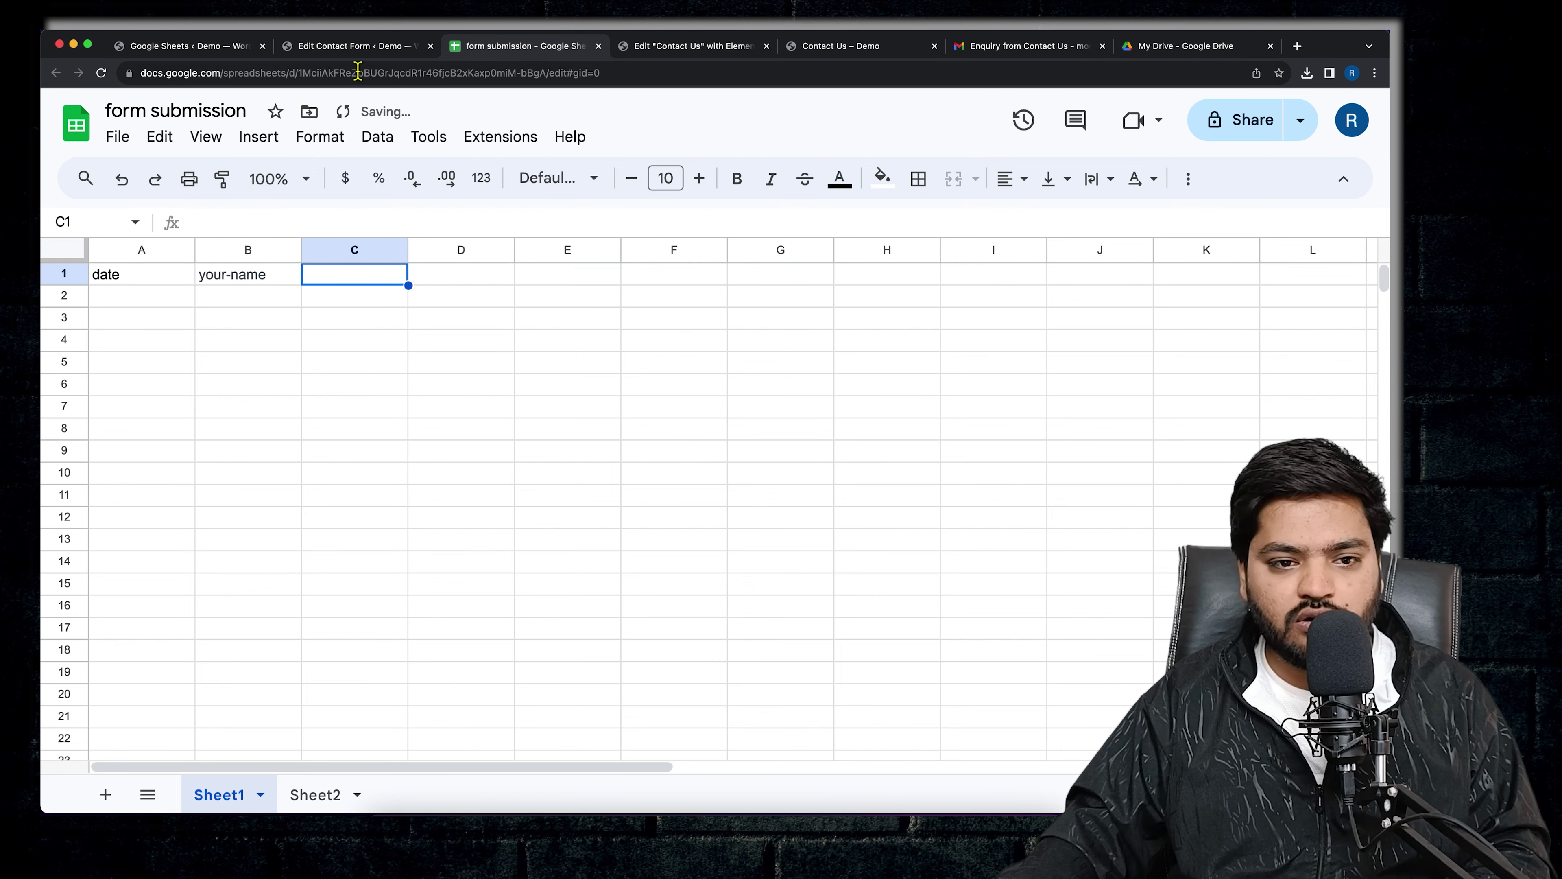
# - Copy the enter-email and your-mobile tags from the Field List into C1 and D1
pyautogui.click(361, 52)
pyautogui.moveTo(311, 554); pyautogui.dragTo(374, 571)
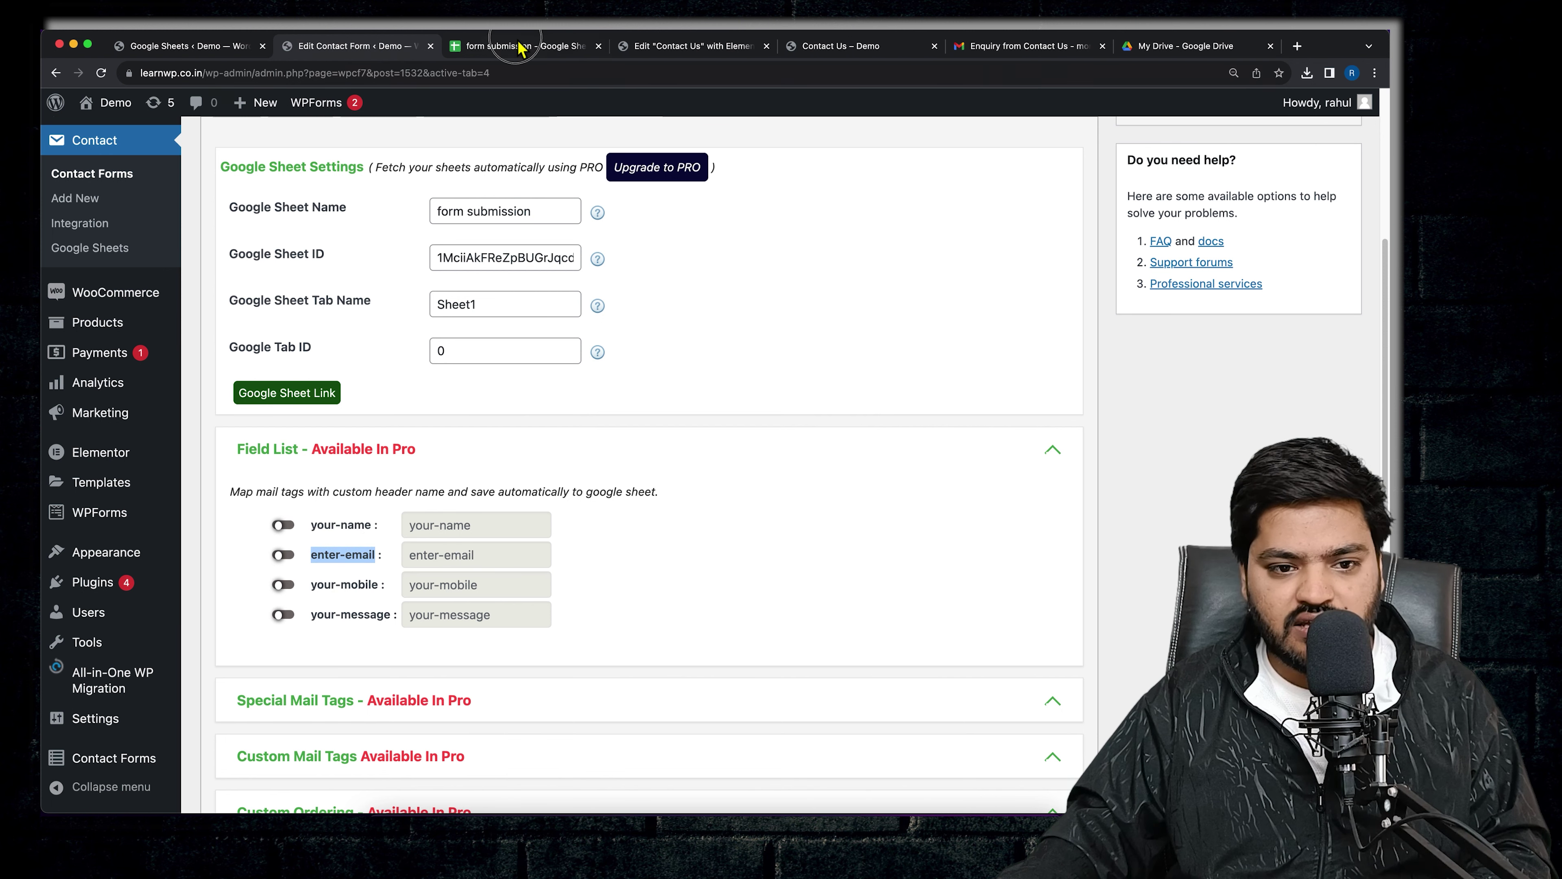
pyautogui.click(518, 47)
pyautogui.hotkey('ctrl', 'v')
pyautogui.click(360, 47)
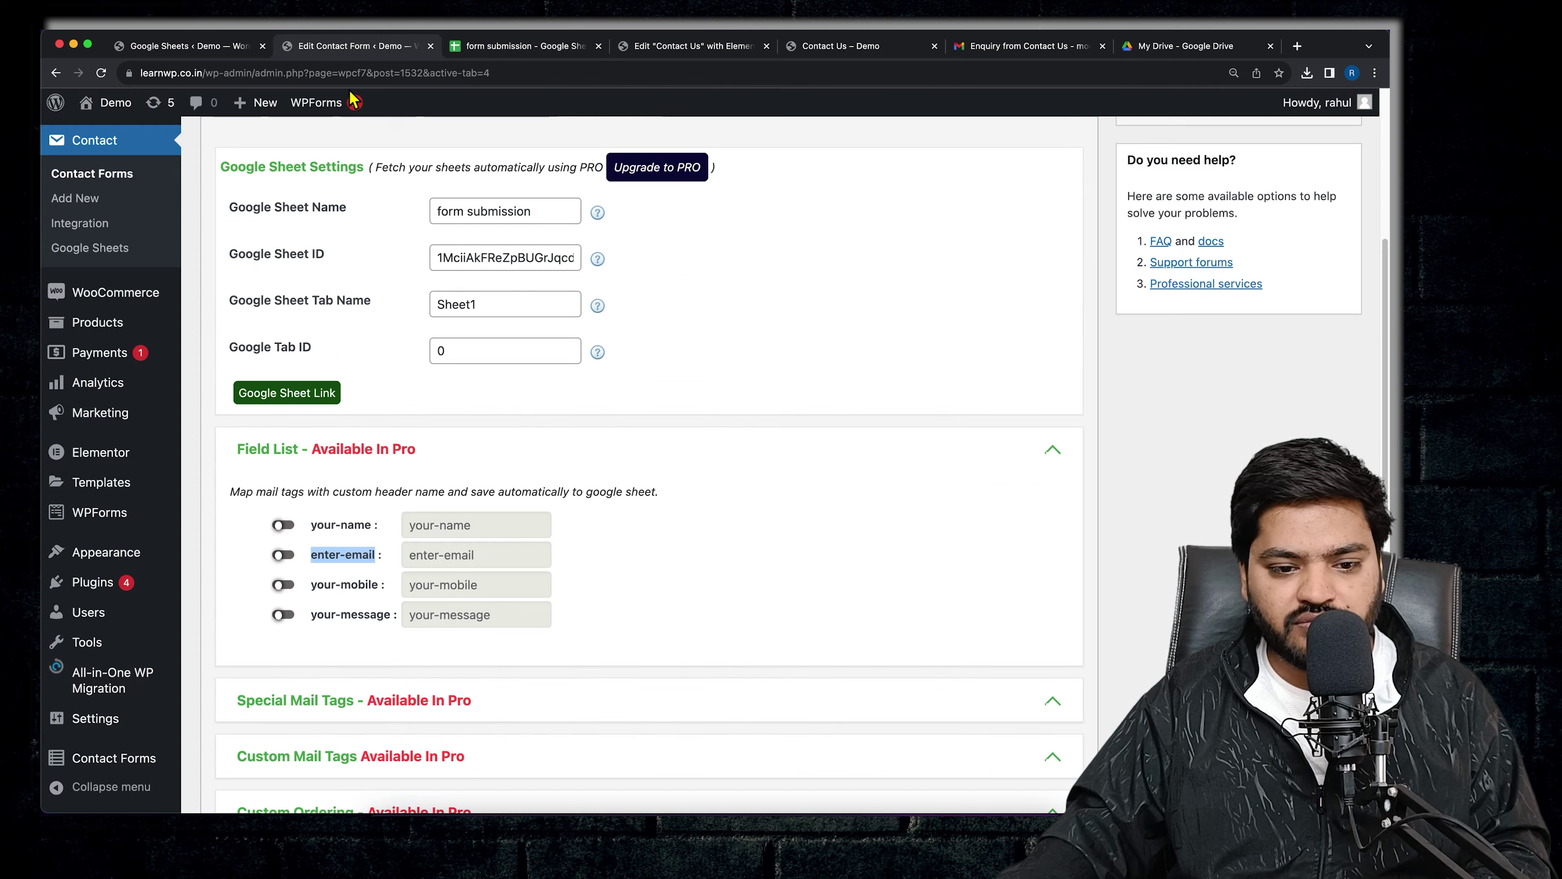
pyautogui.moveTo(312, 585); pyautogui.dragTo(366, 596)
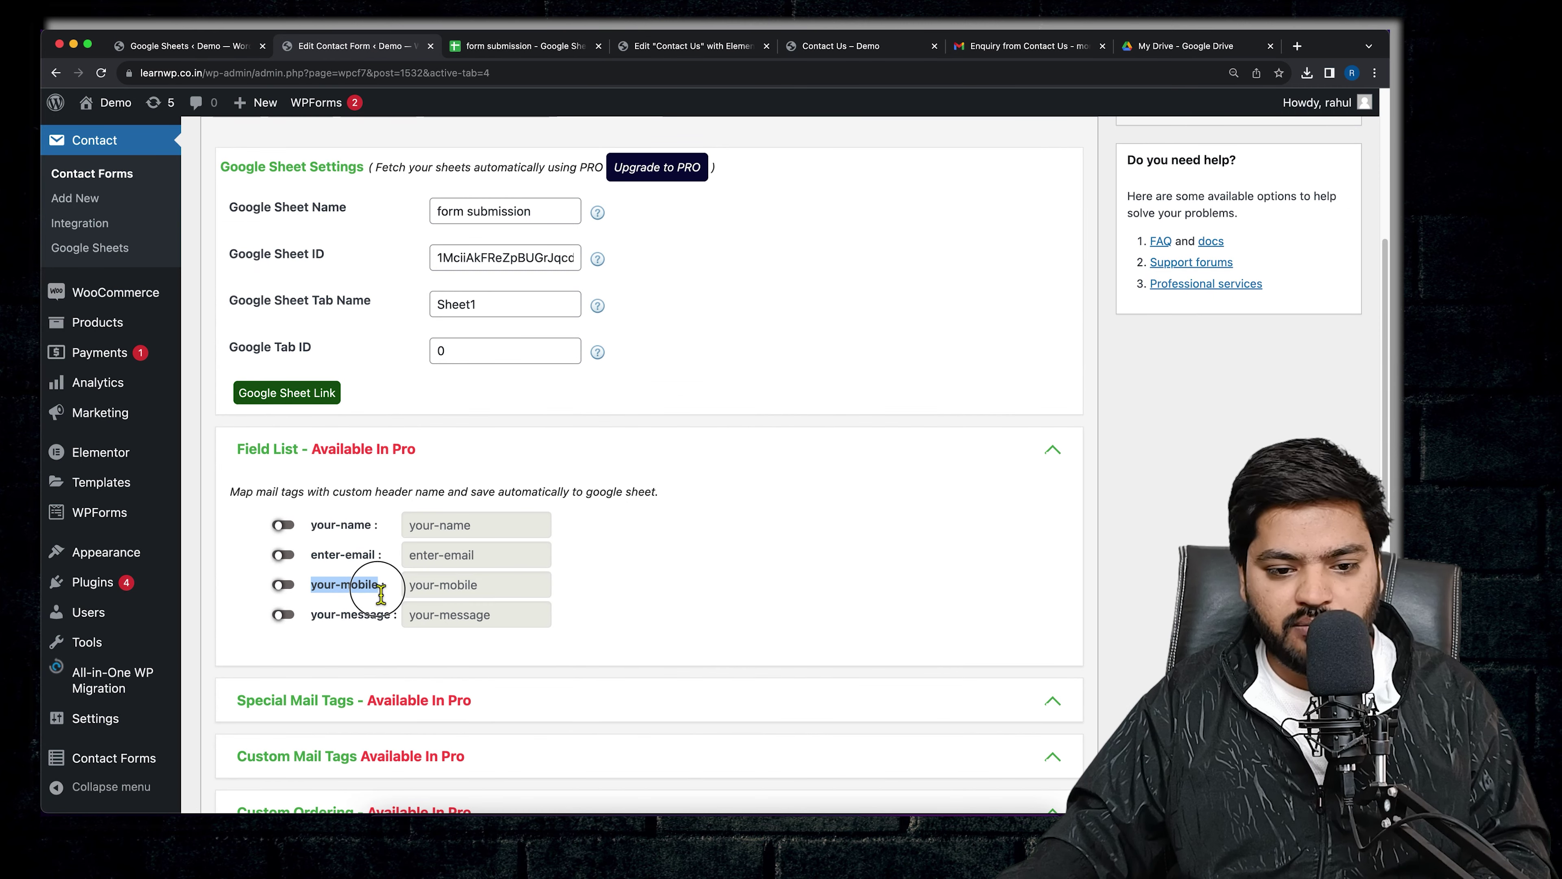
pyautogui.hotkey('ctrl', 'c')
pyautogui.click(523, 46)
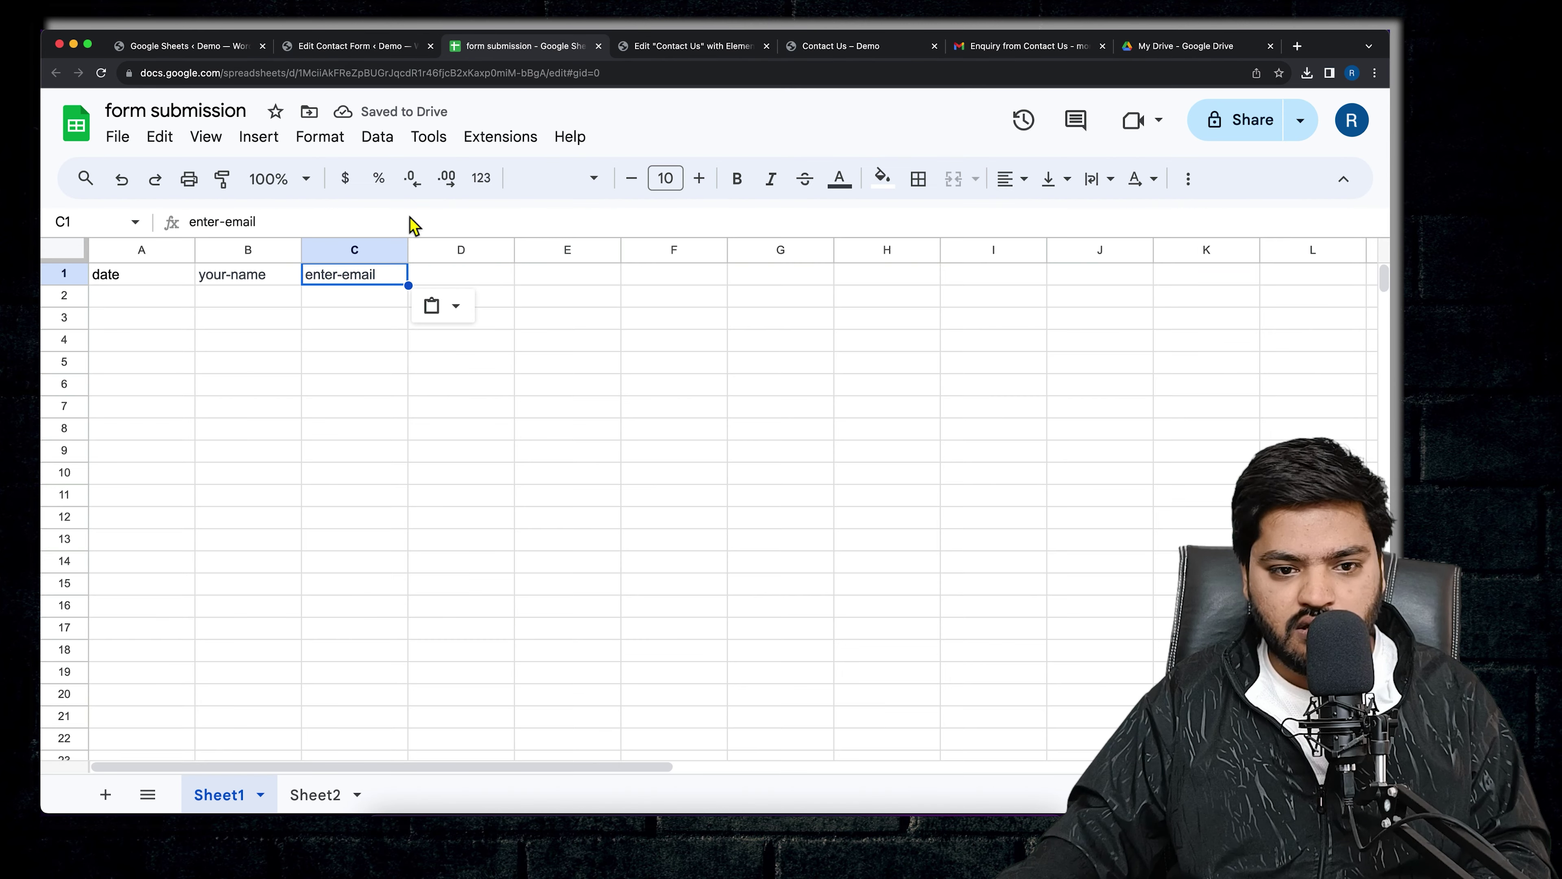
pyautogui.click(454, 277)
pyautogui.hotkey('ctrl', 'v')
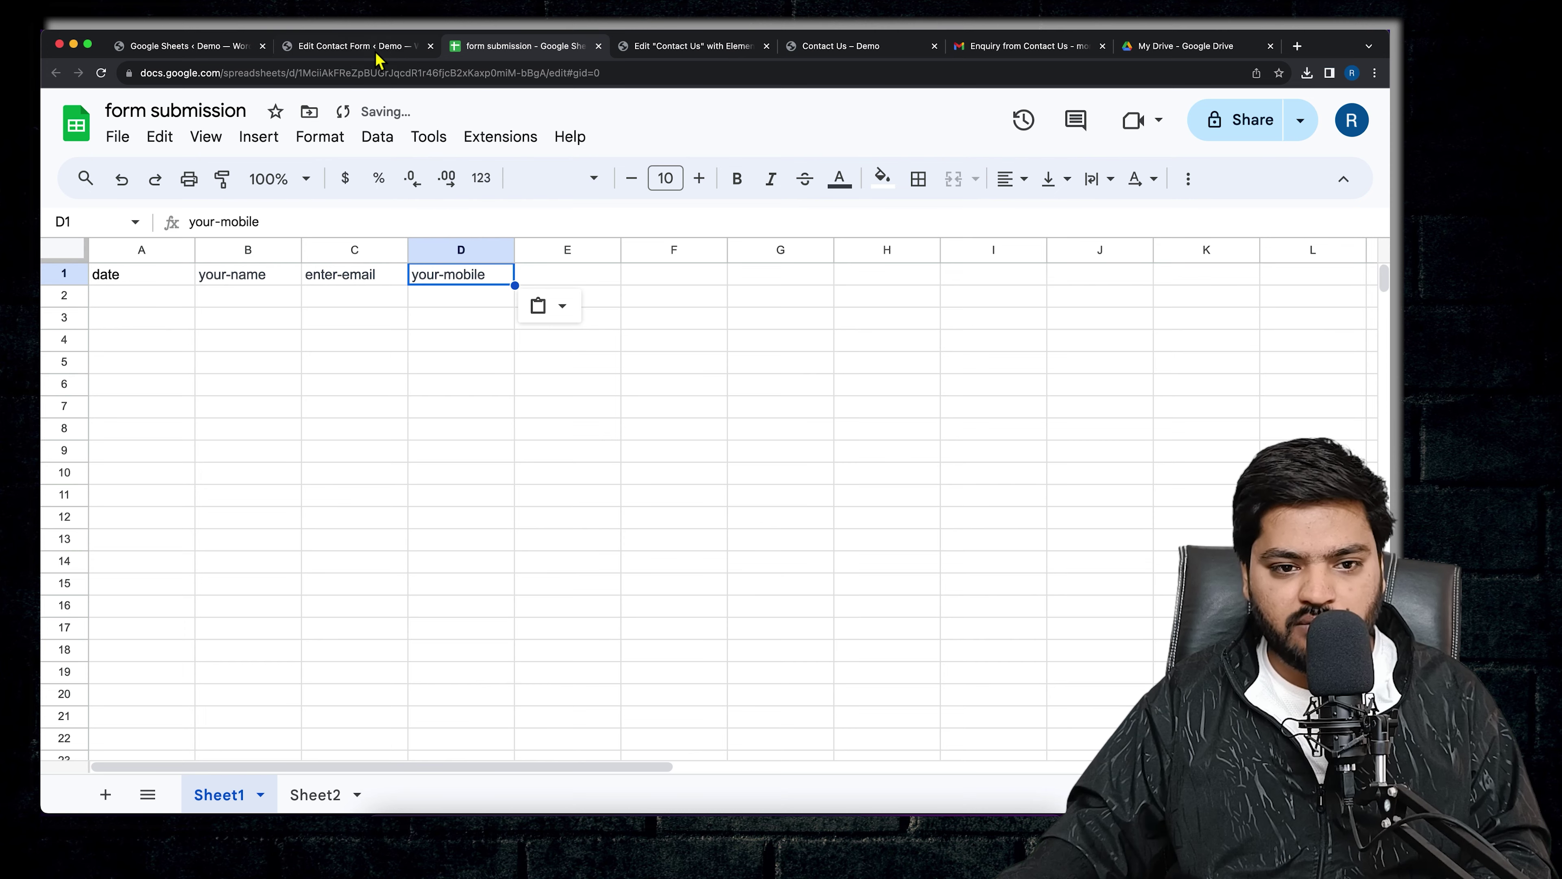
# - Copy the your-message tag into E1 to complete the header row
pyautogui.click(377, 49)
pyautogui.moveTo(310, 616); pyautogui.dragTo(391, 623)
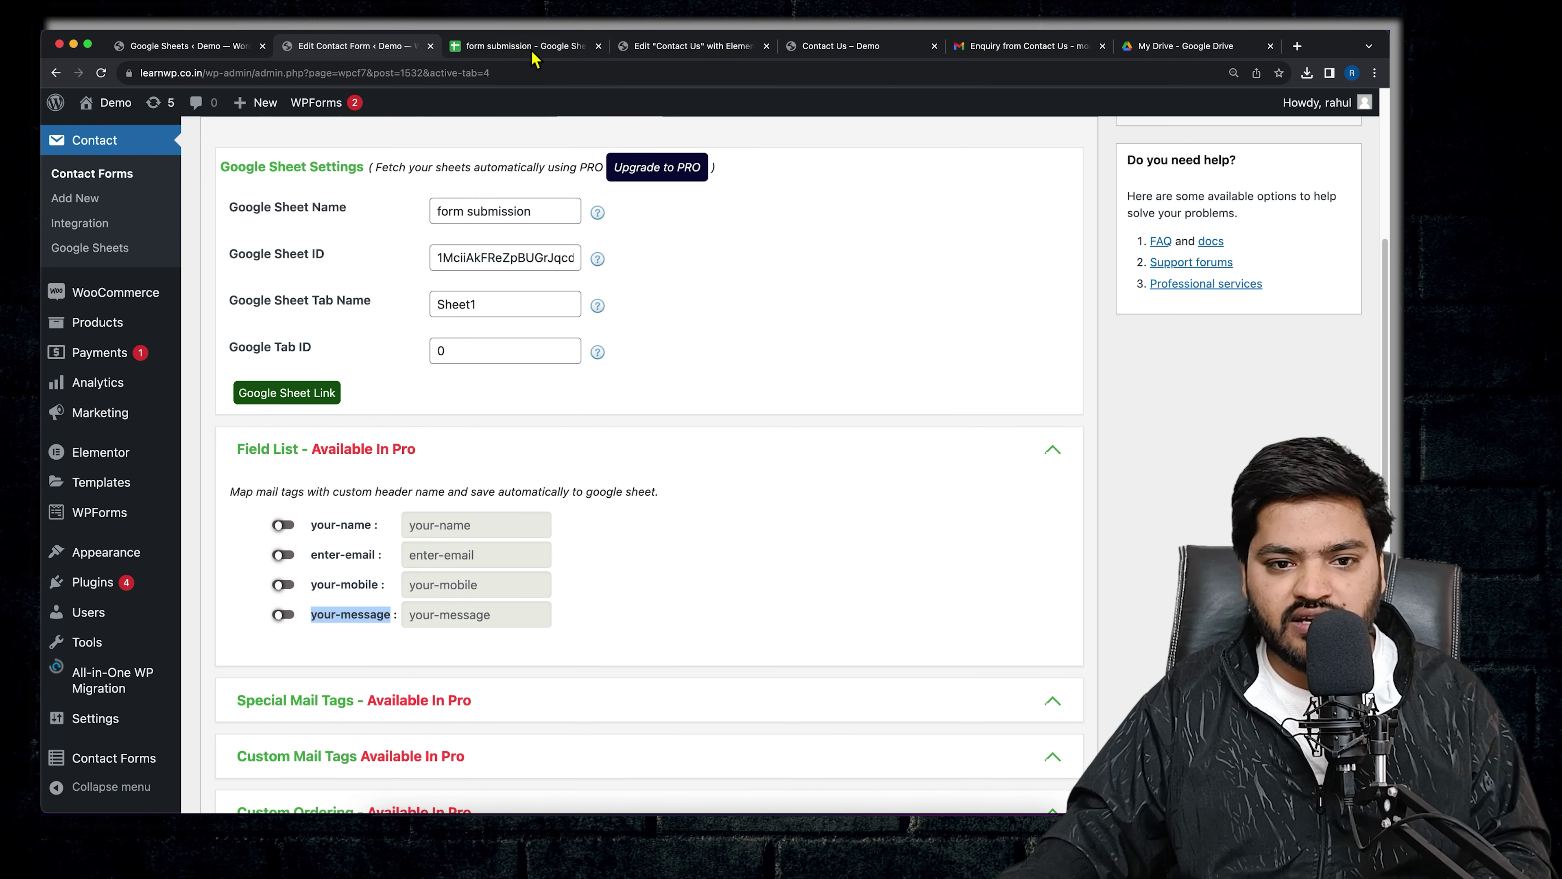
pyautogui.click(533, 53)
pyautogui.click(569, 278)
pyautogui.press('super+v')
pyautogui.click(402, 453)
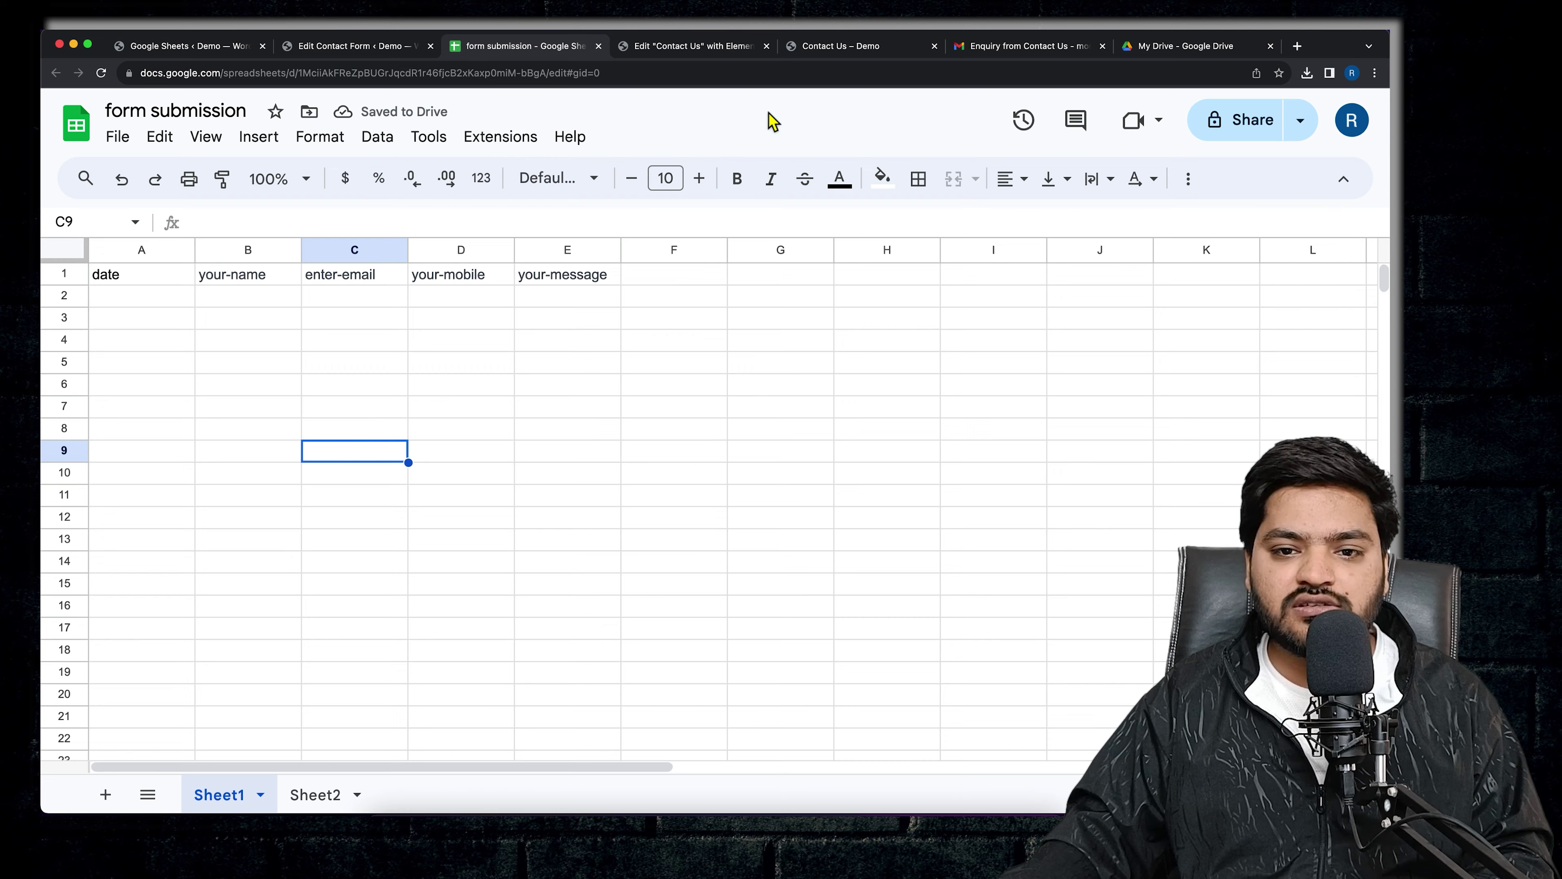
pyautogui.click(860, 52)
# - Fill the Contact Us form's Full Name, Email and Mobile Number fields with test details
pyautogui.scroll(7, 635, 265)
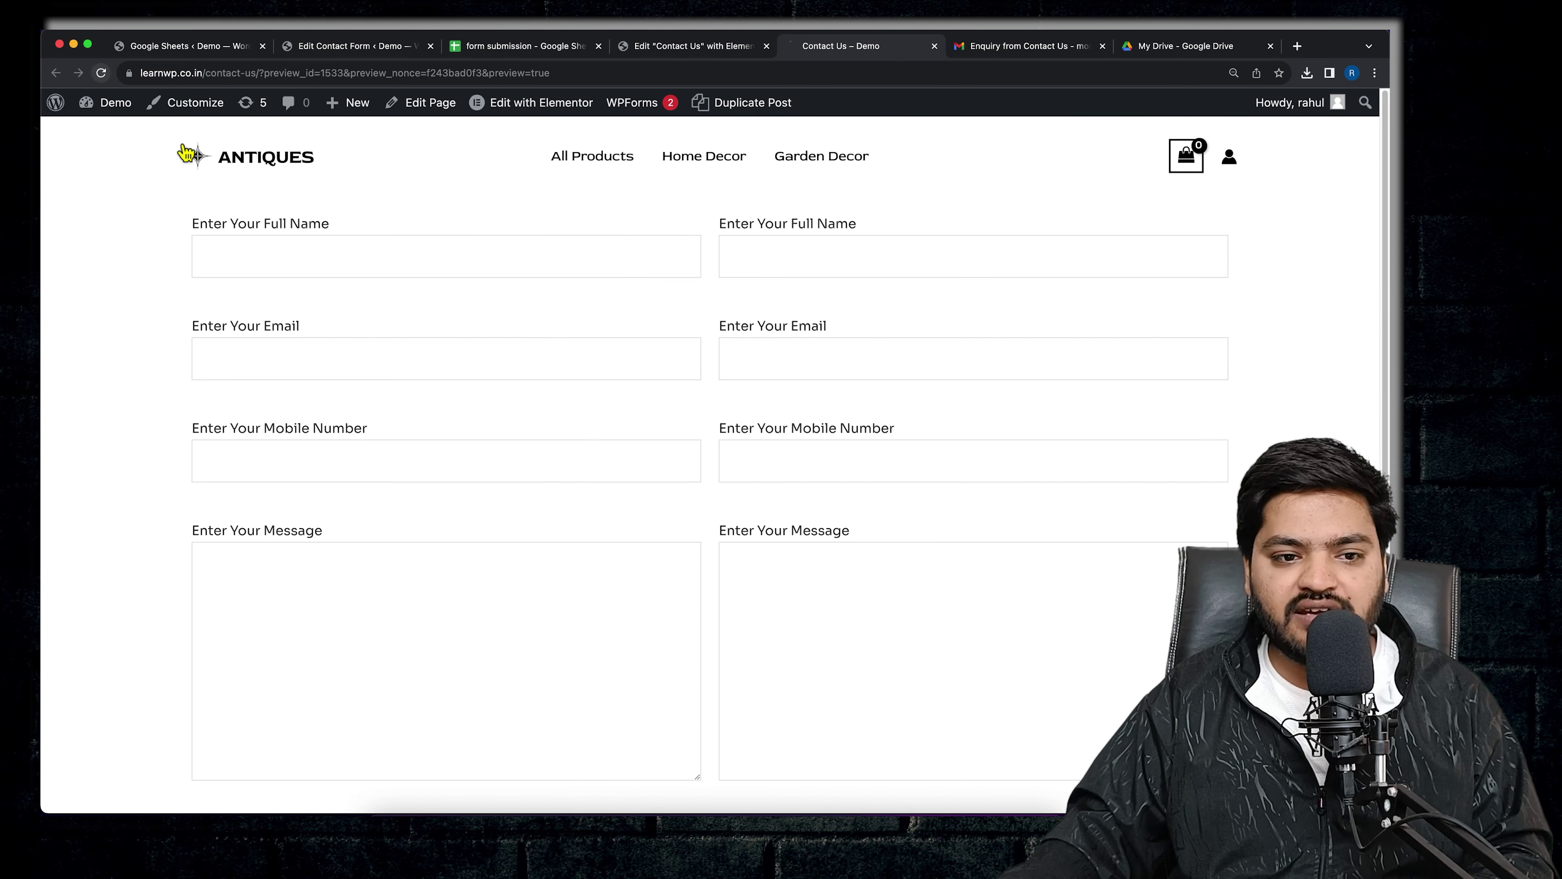
pyautogui.click(776, 258)
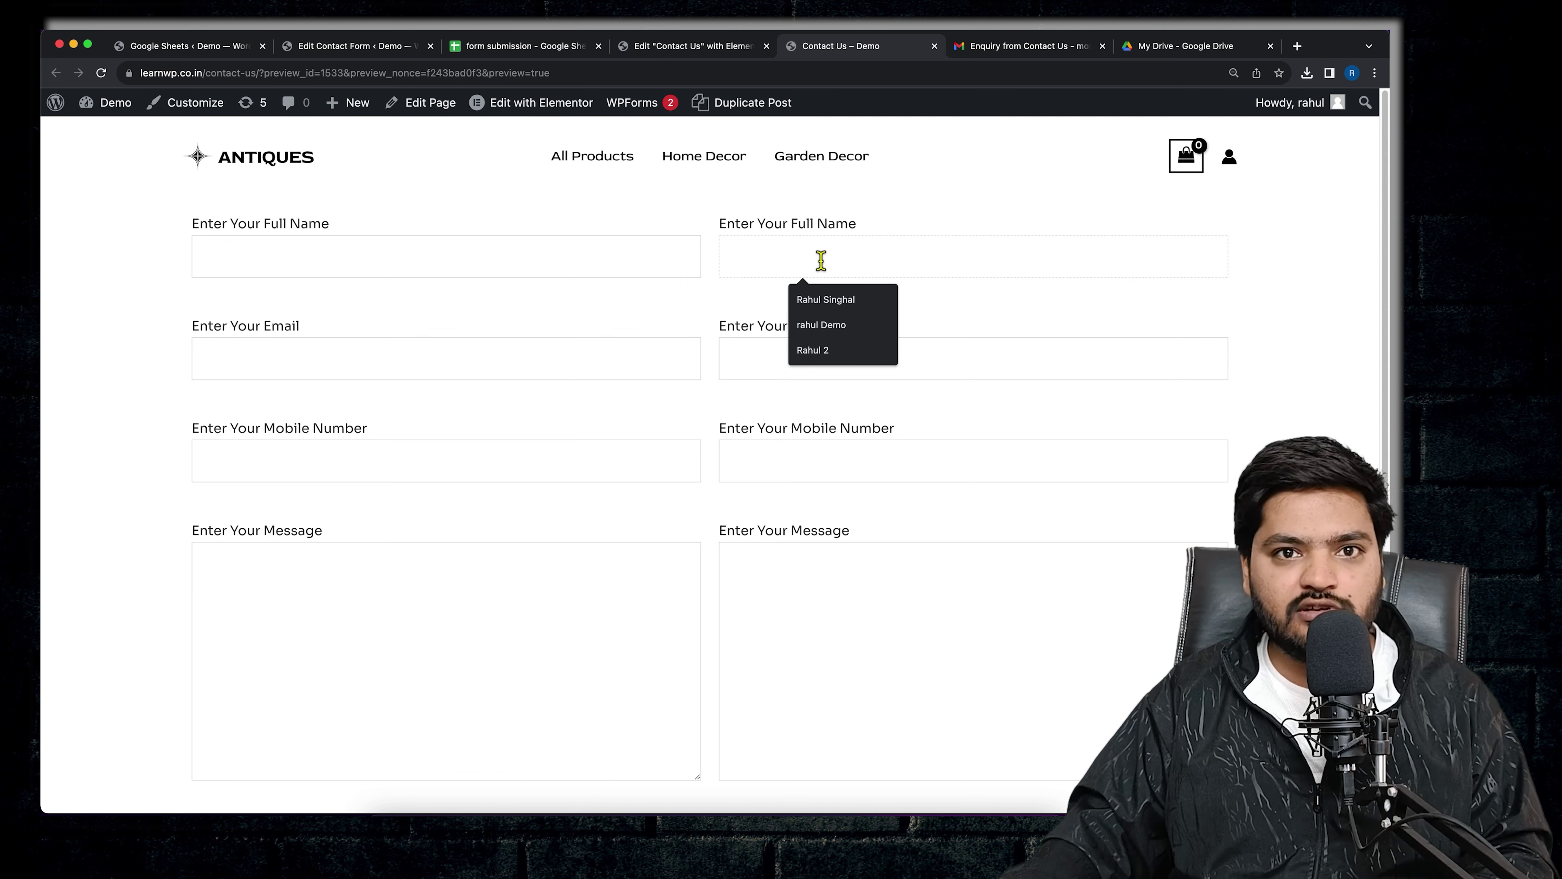
pyautogui.write('R')
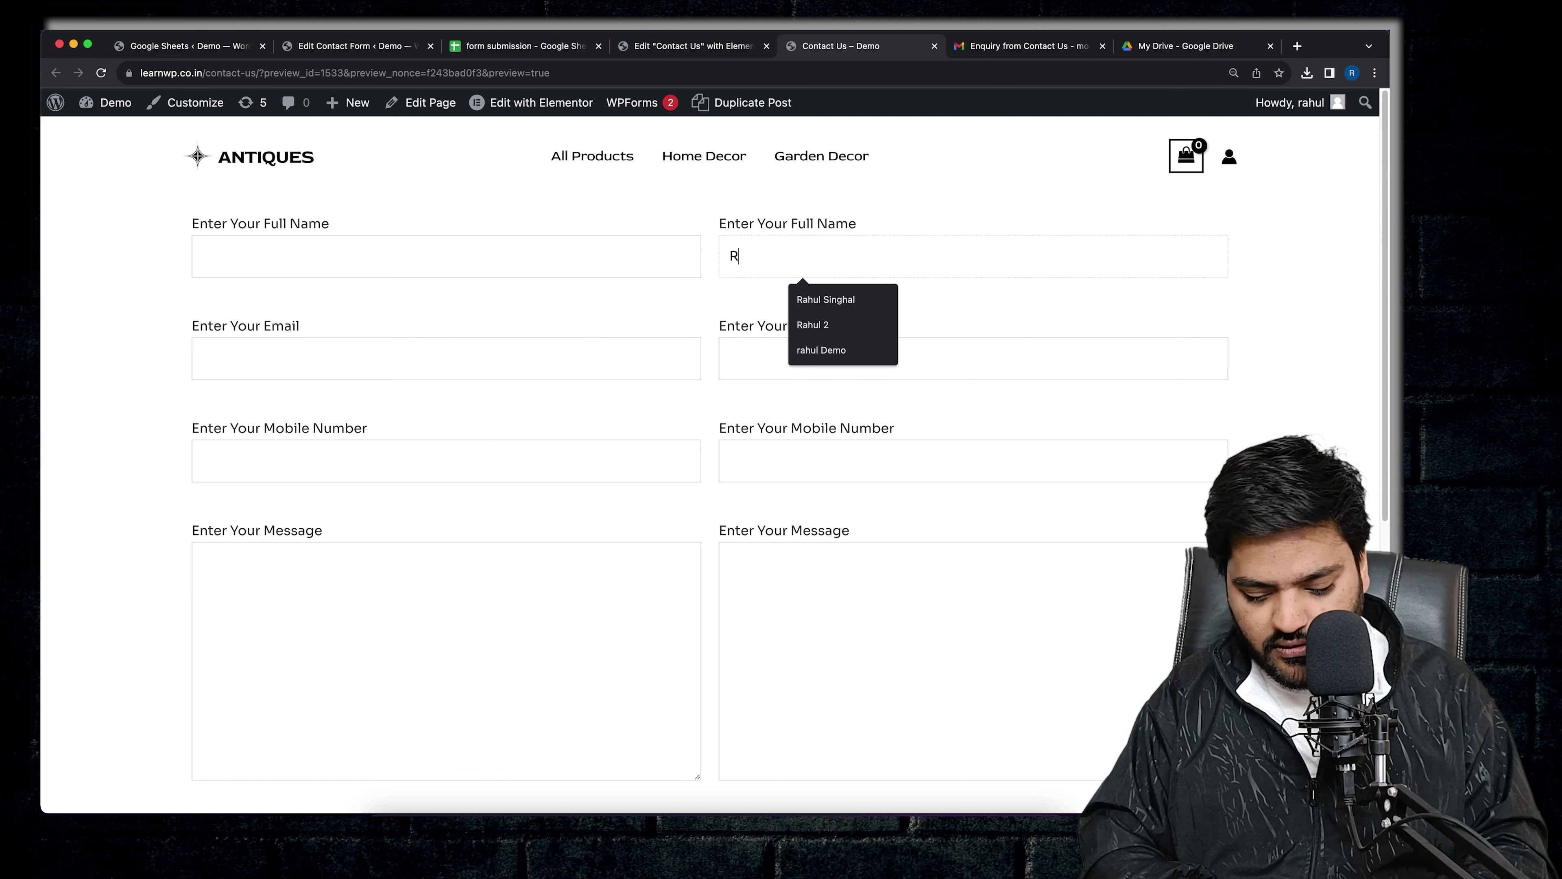
pyautogui.write('ahul De')
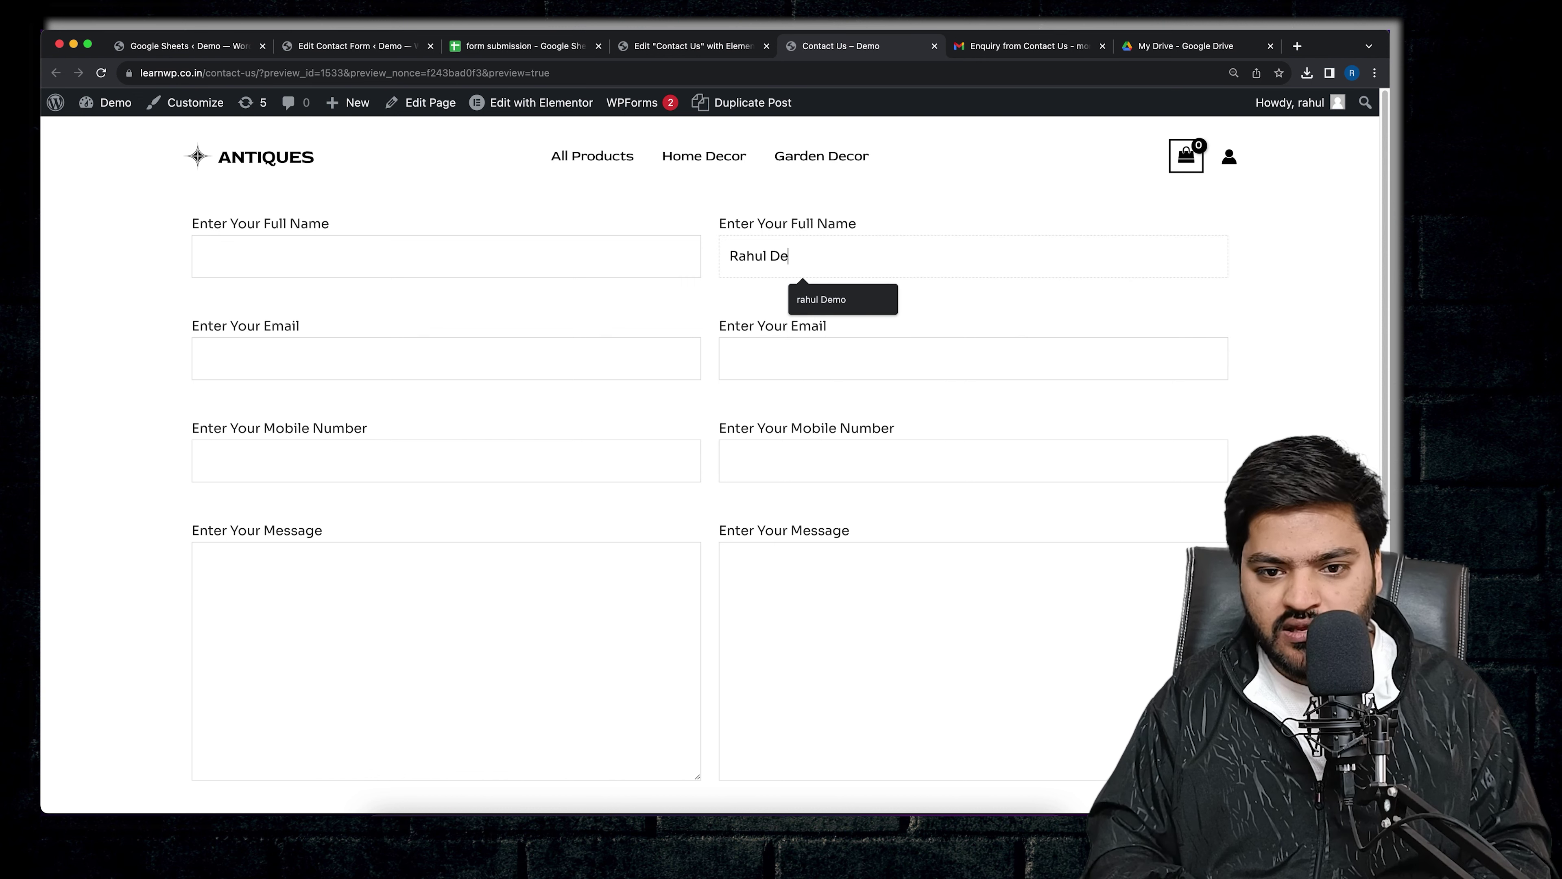
pyautogui.press('BackSpace')
pyautogui.press('BackSpace')
pyautogui.write('Sheet')
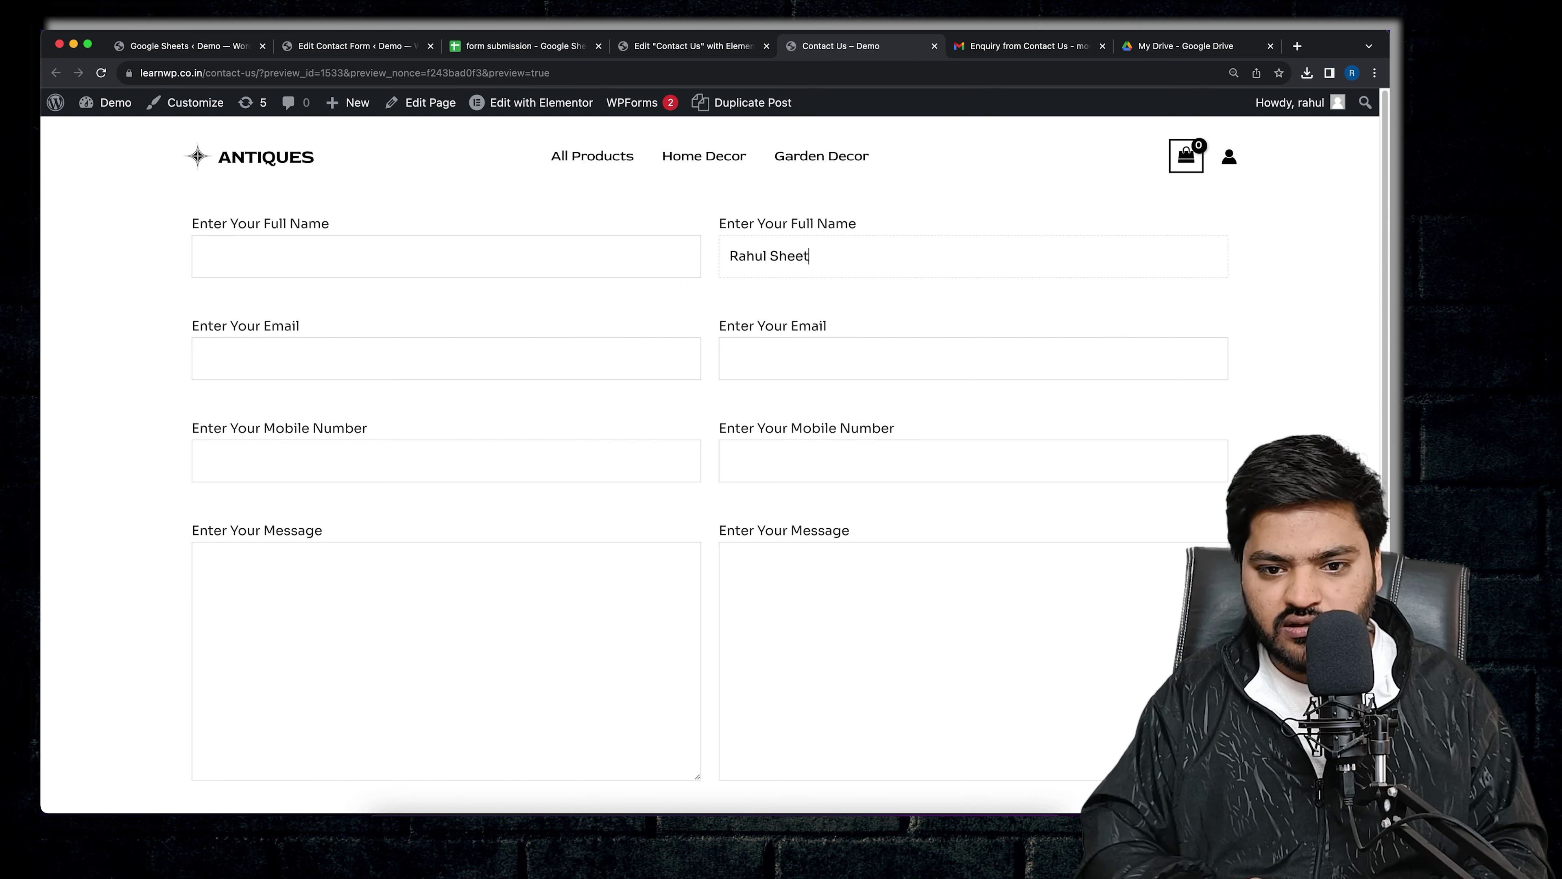
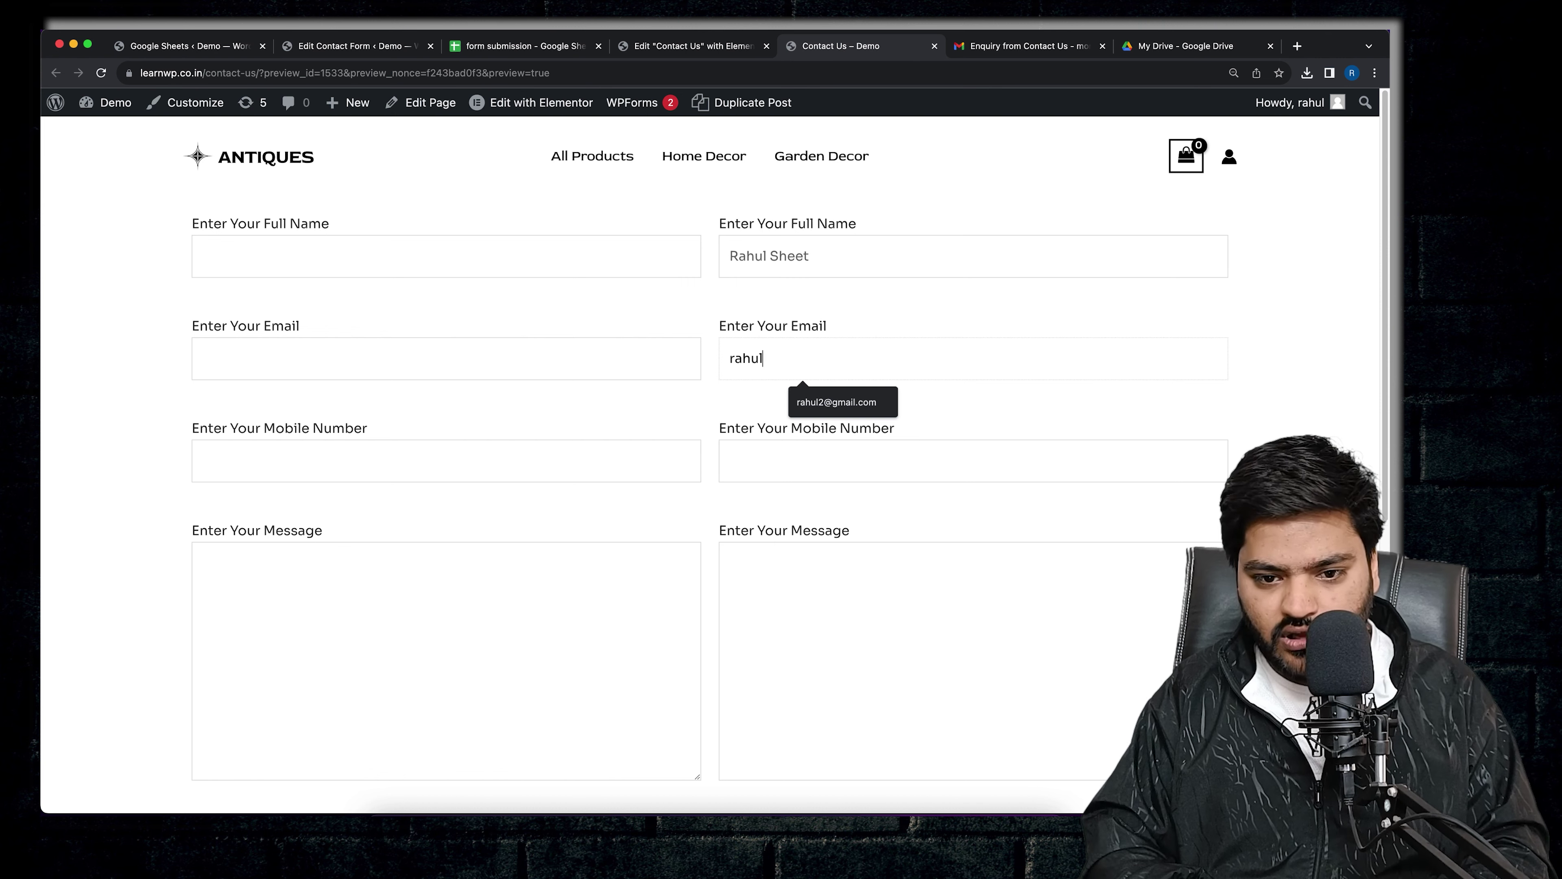
pyautogui.press('Tab')
pyautogui.write('1234')
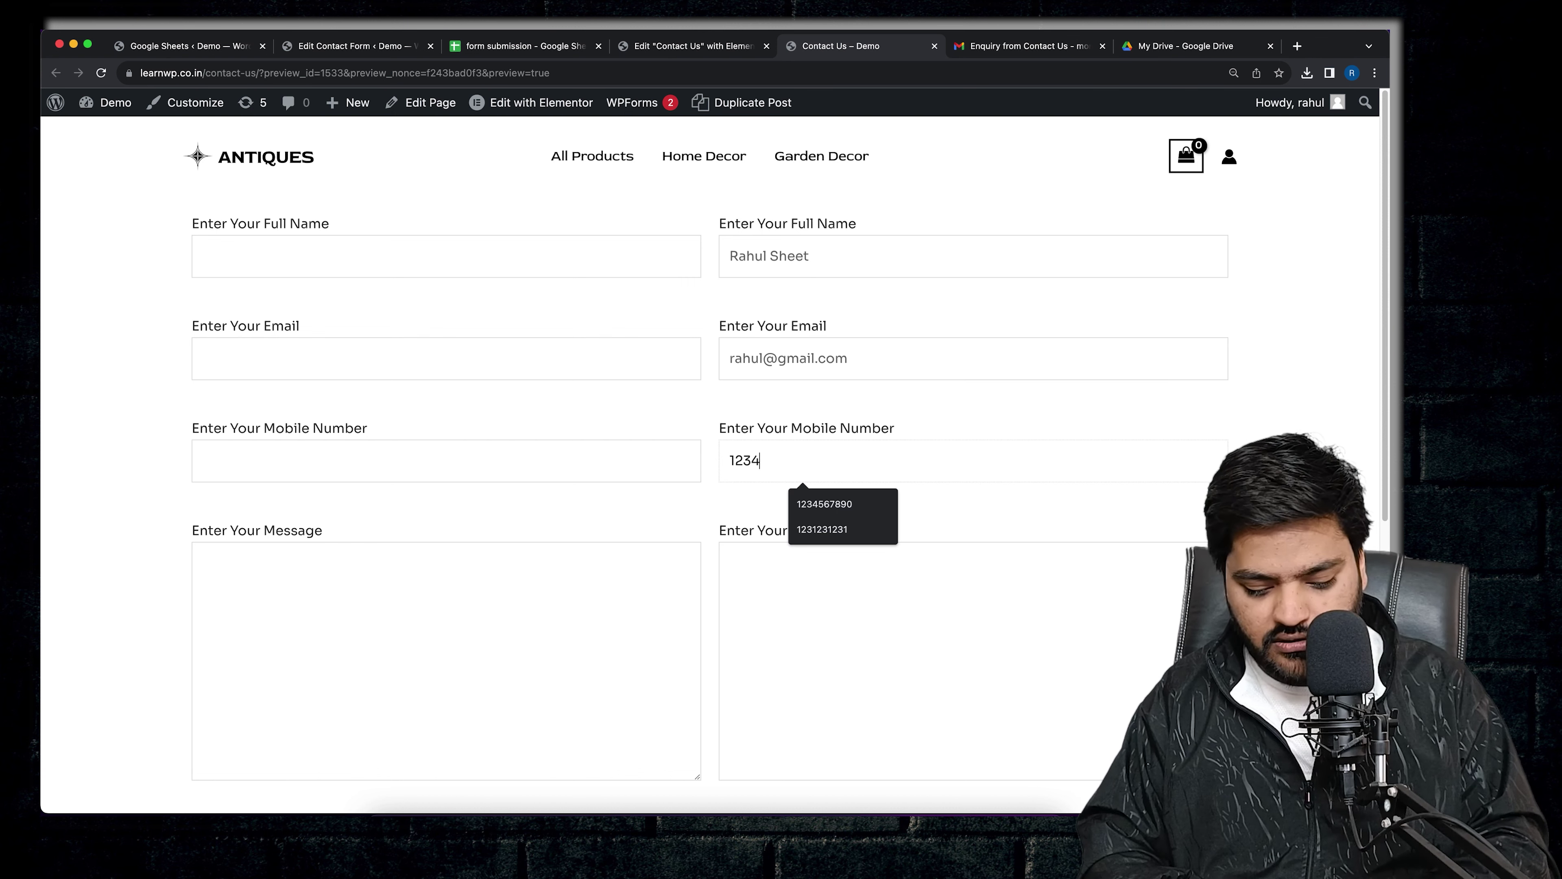
pyautogui.write('567890')
# - Enter 'Sheet' as the message and submit, confirming the thank-you message
pyautogui.click(865, 569)
pyautogui.write('Sheet')
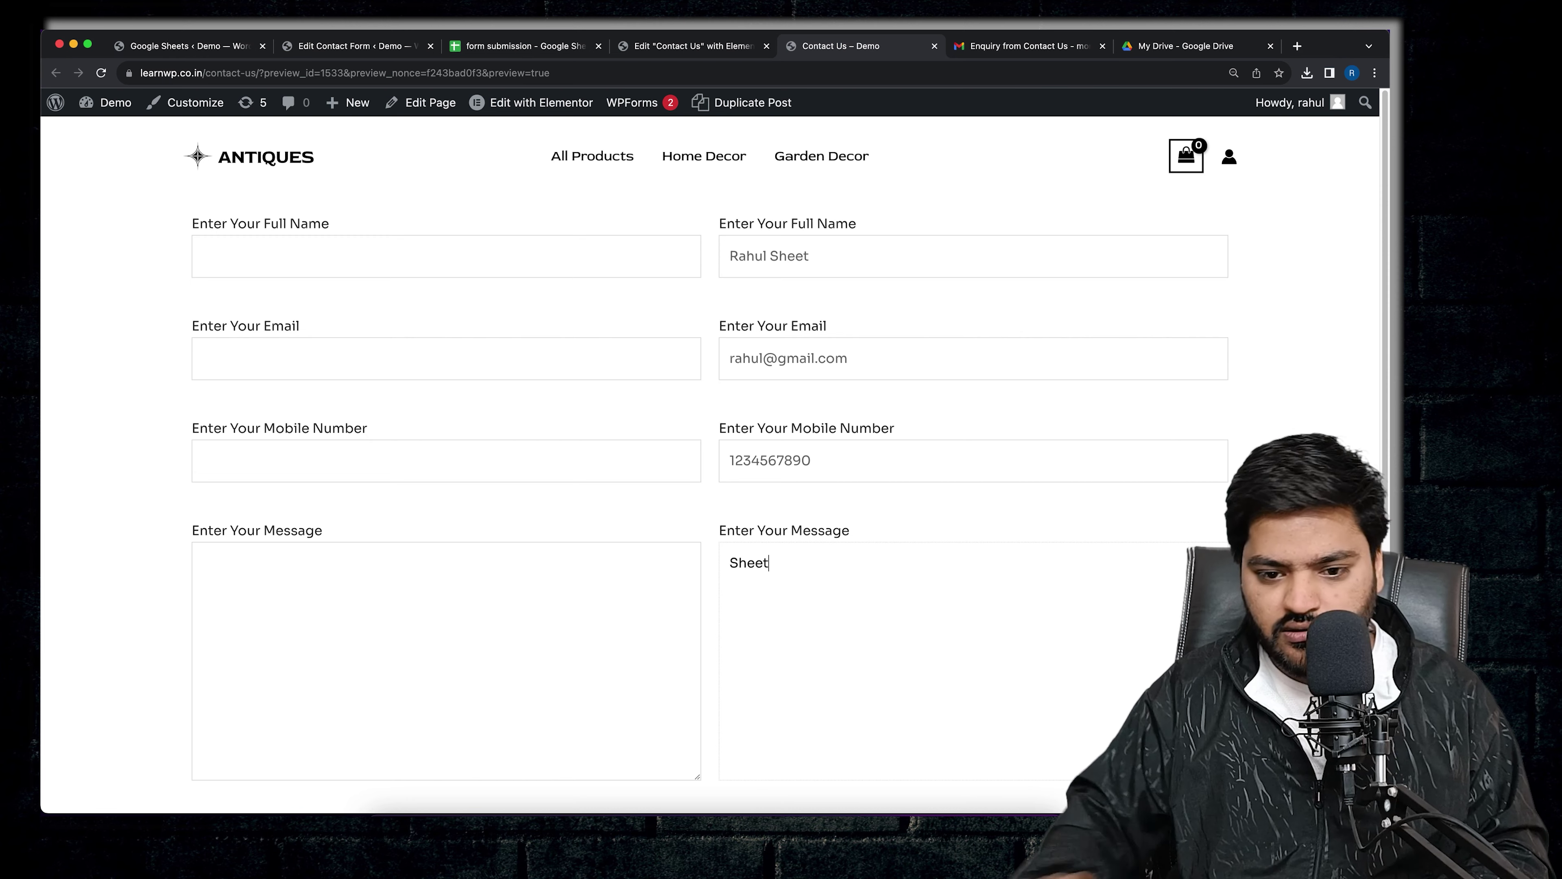
pyautogui.scroll(-5, 818, 609)
pyautogui.click(793, 578)
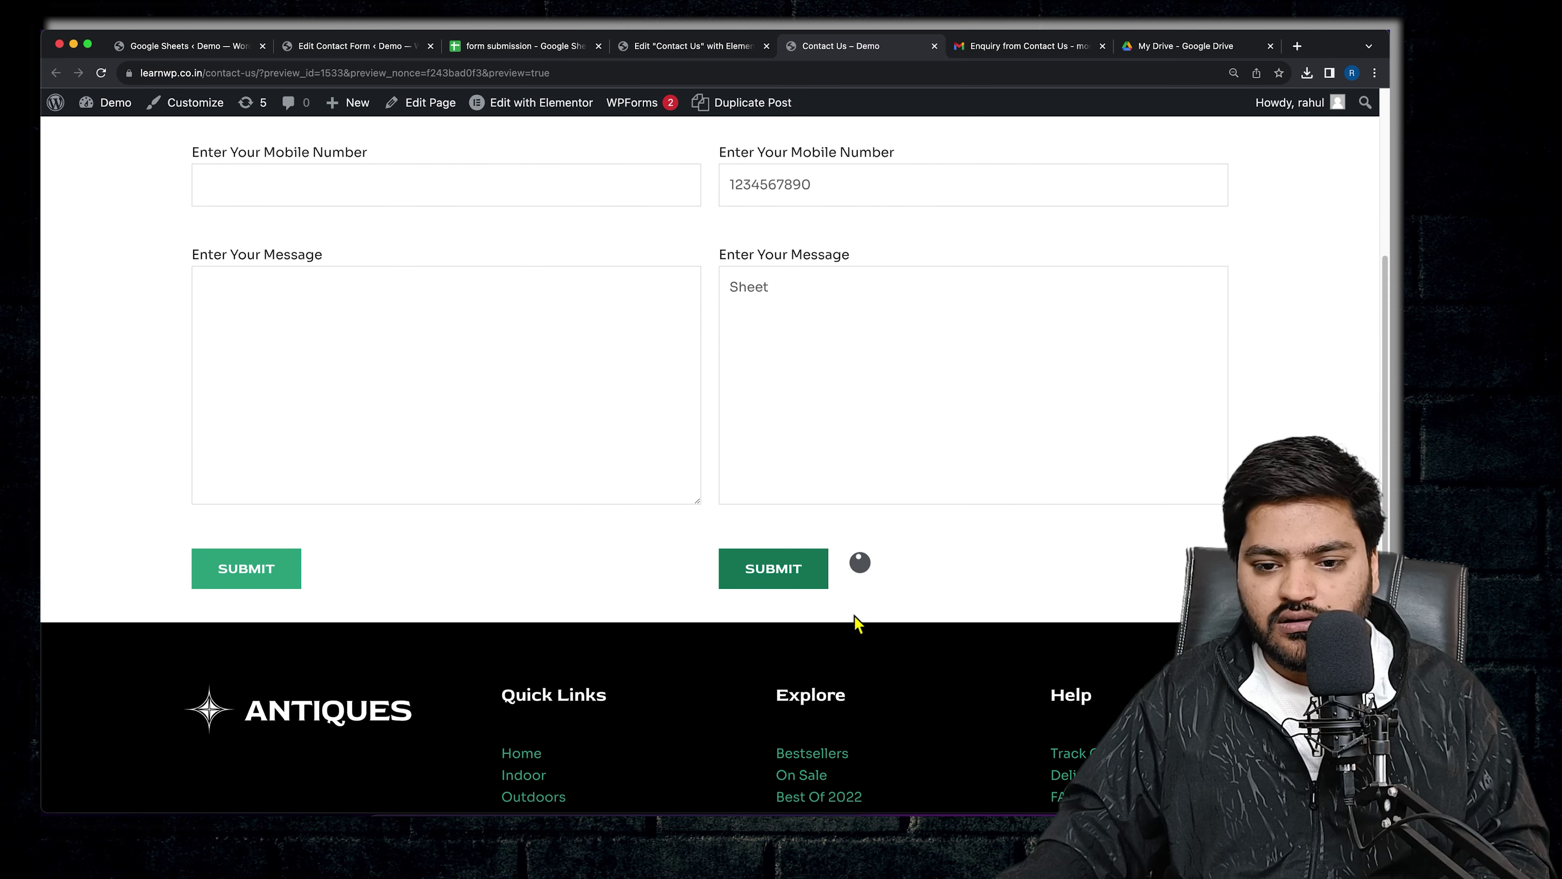
pyautogui.moveTo(774, 631); pyautogui.dragTo(1086, 634)
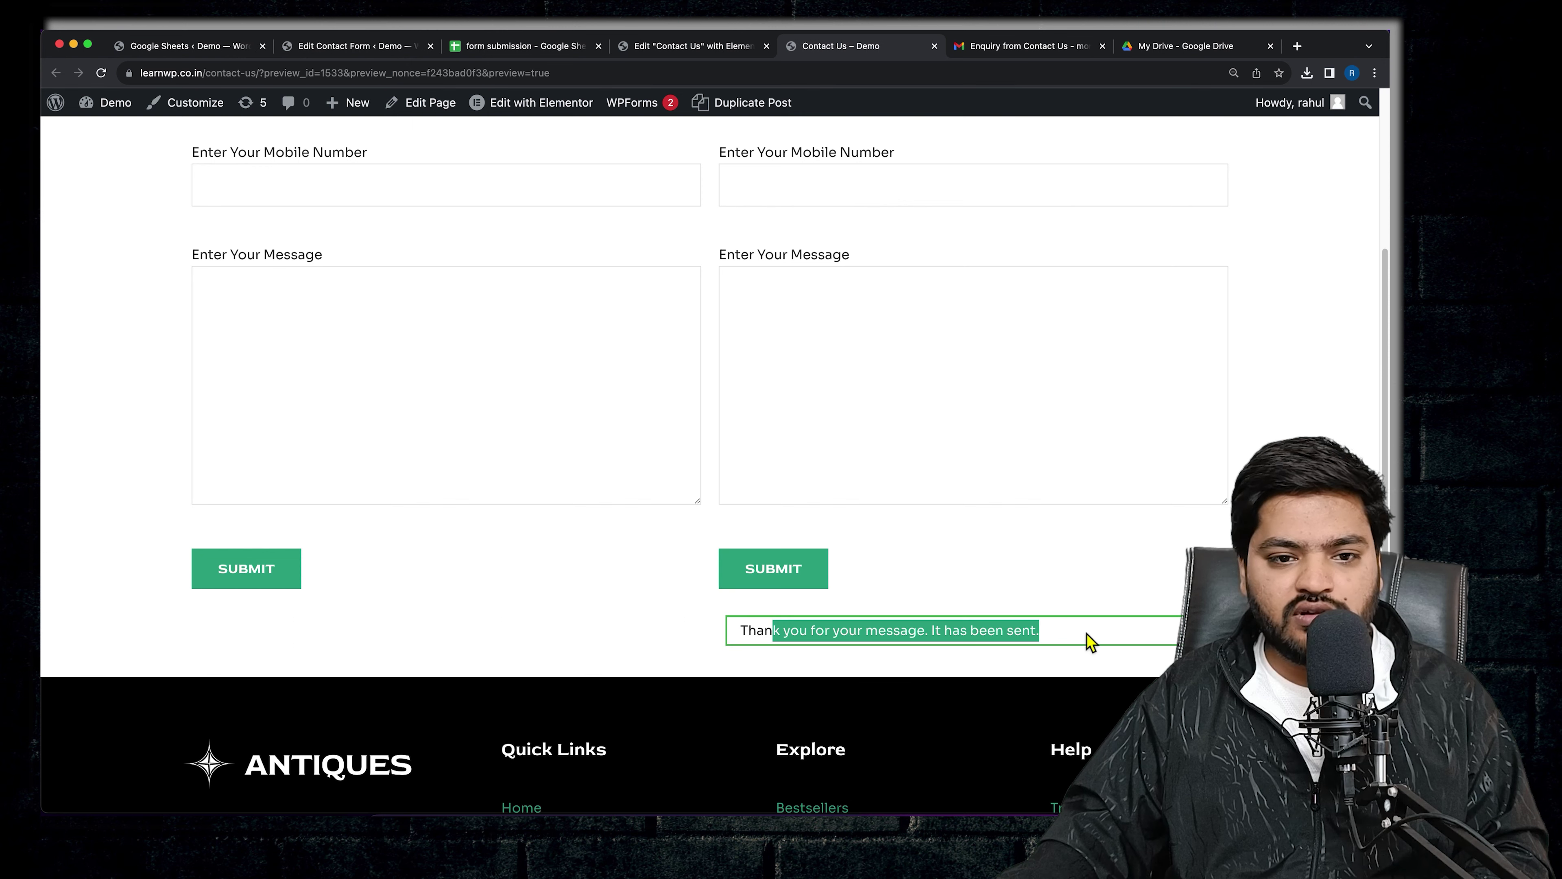
# - Widen spreadsheet columns A through E so the submitted values fit
pyautogui.click(505, 46)
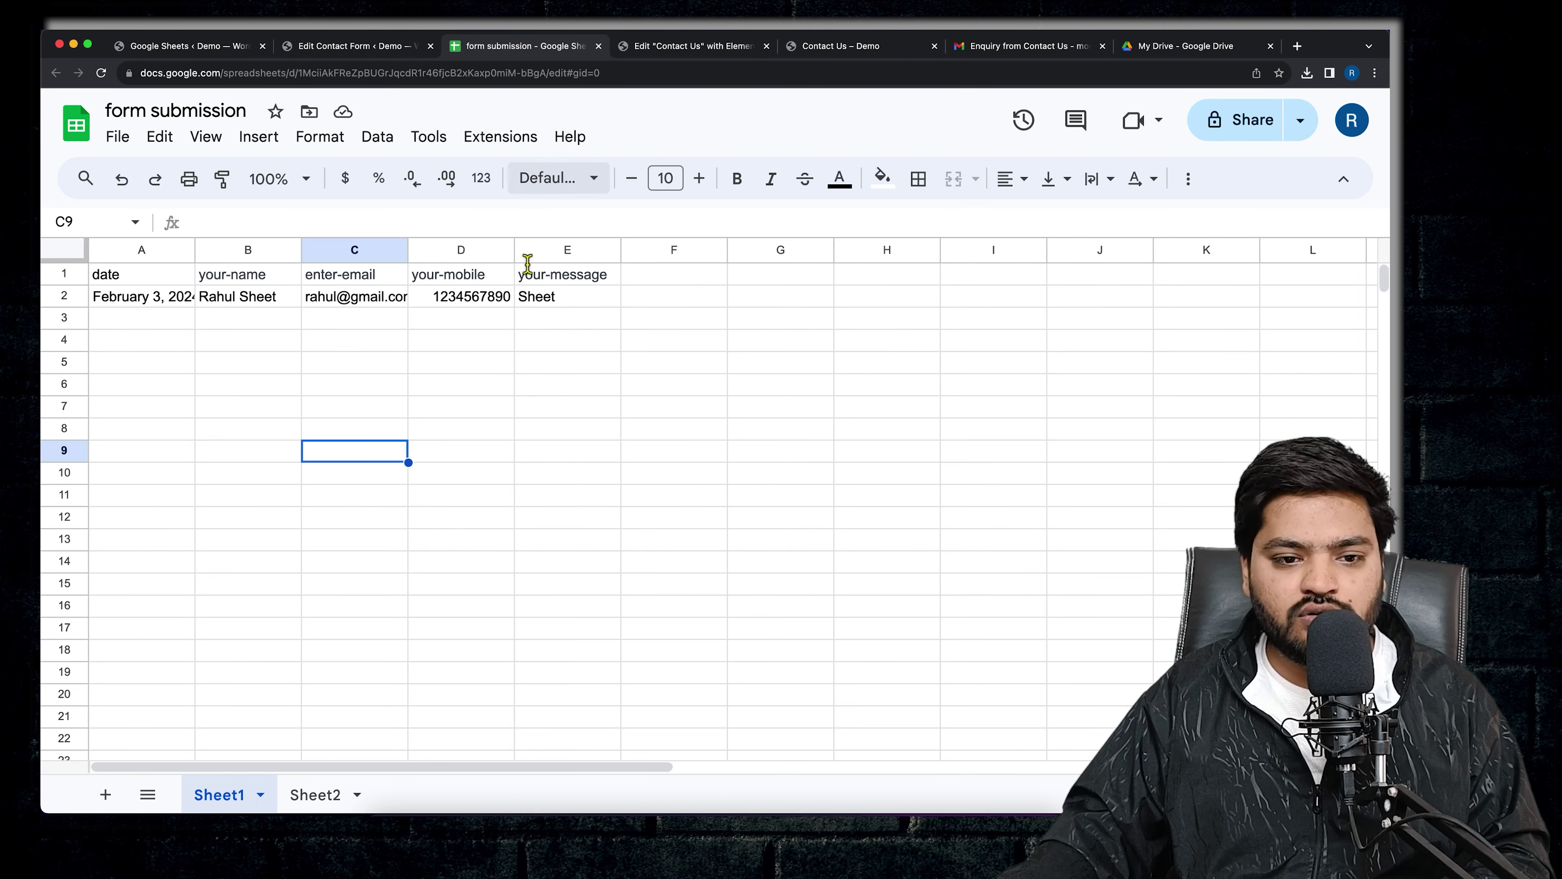
pyautogui.moveTo(196, 251); pyautogui.dragTo(243, 251)
pyautogui.moveTo(360, 253); pyautogui.dragTo(397, 252)
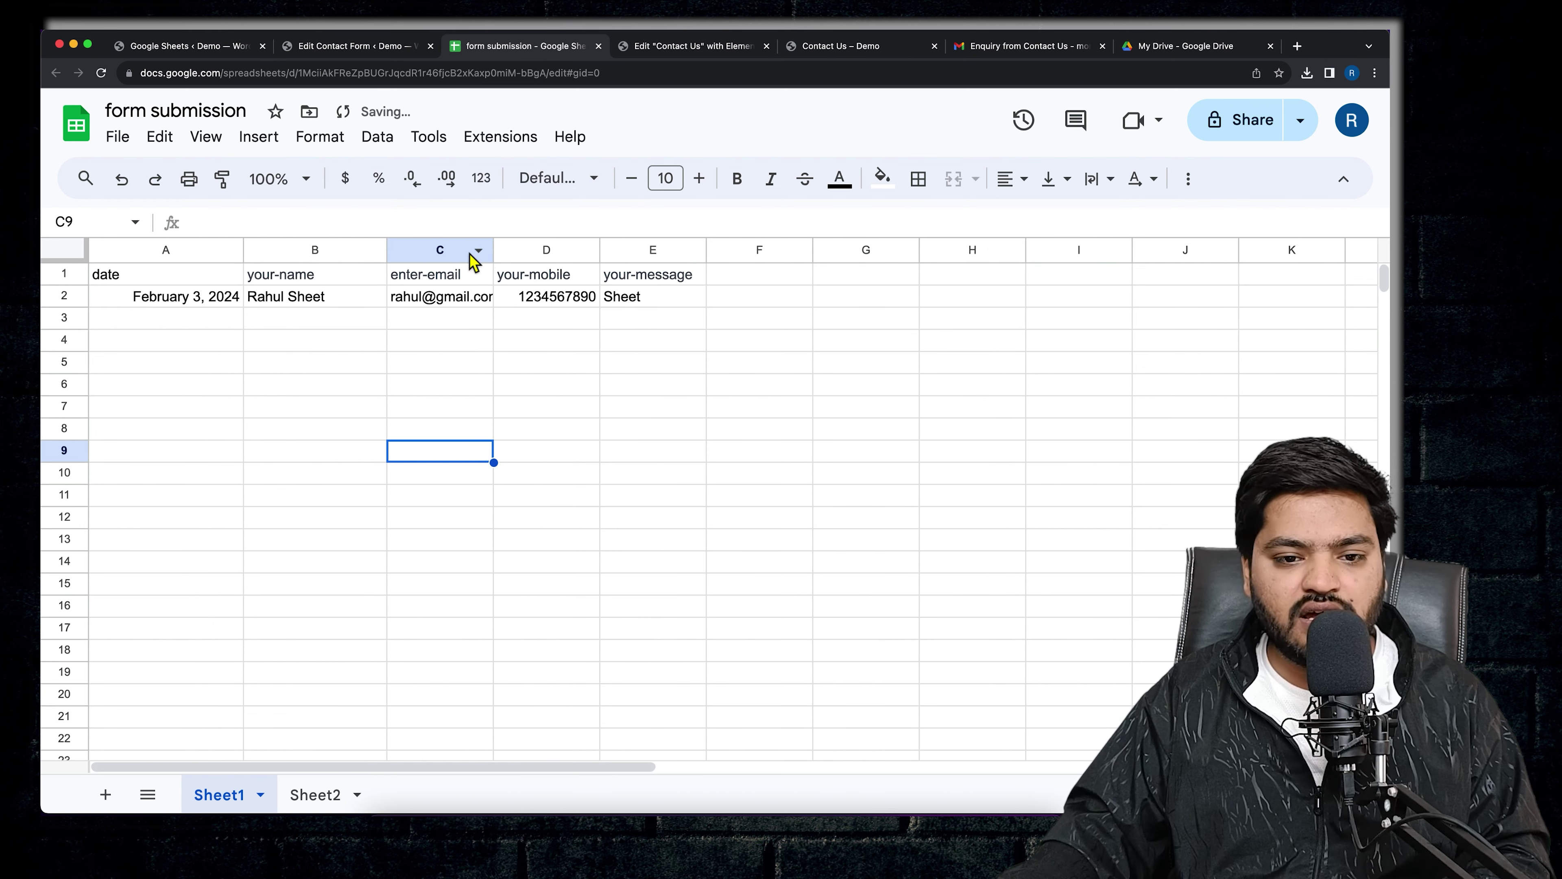
pyautogui.moveTo(495, 255); pyautogui.dragTo(533, 252)
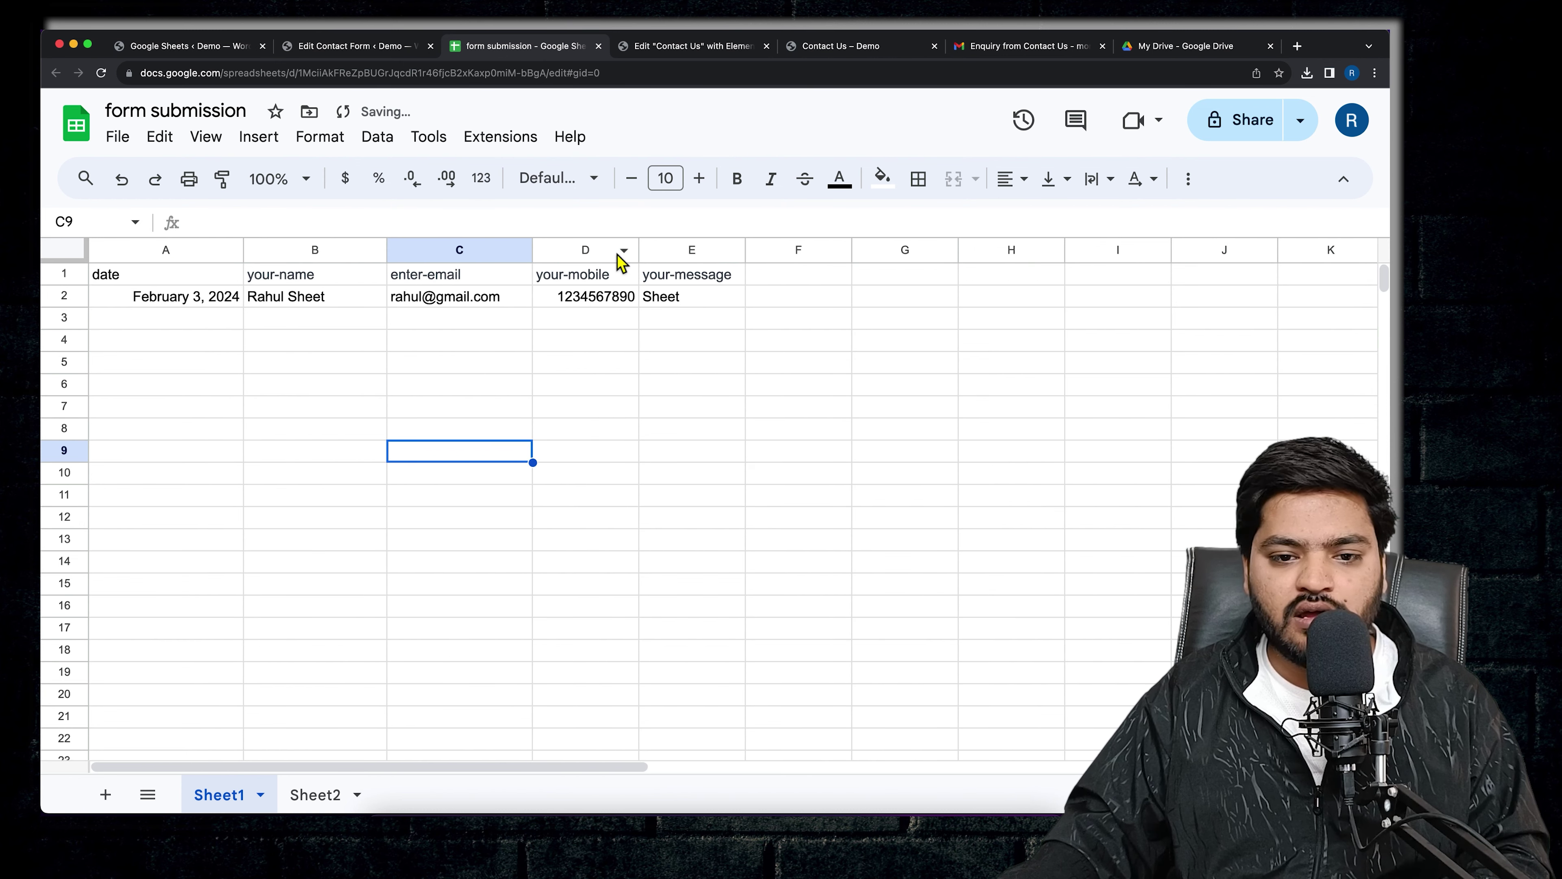
pyautogui.moveTo(641, 253); pyautogui.dragTo(654, 251)
pyautogui.moveTo(763, 253); pyautogui.dragTo(790, 251)
# - Check the date, name, email, mobile and 'Sheet' message in cells A2–E2
pyautogui.click(175, 305)
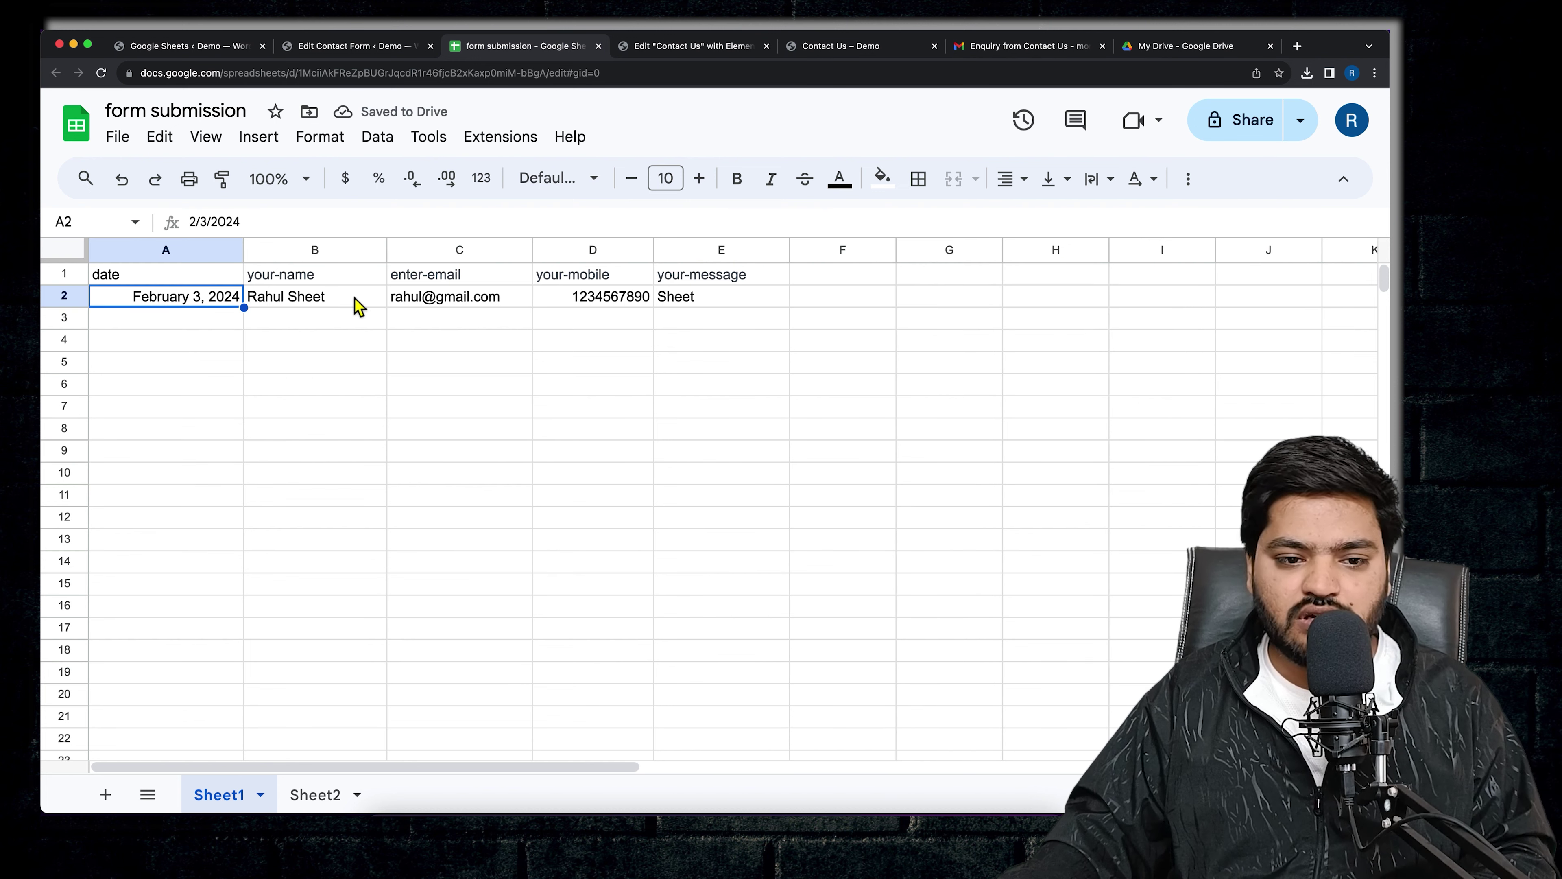
pyautogui.click(332, 307)
pyautogui.click(477, 307)
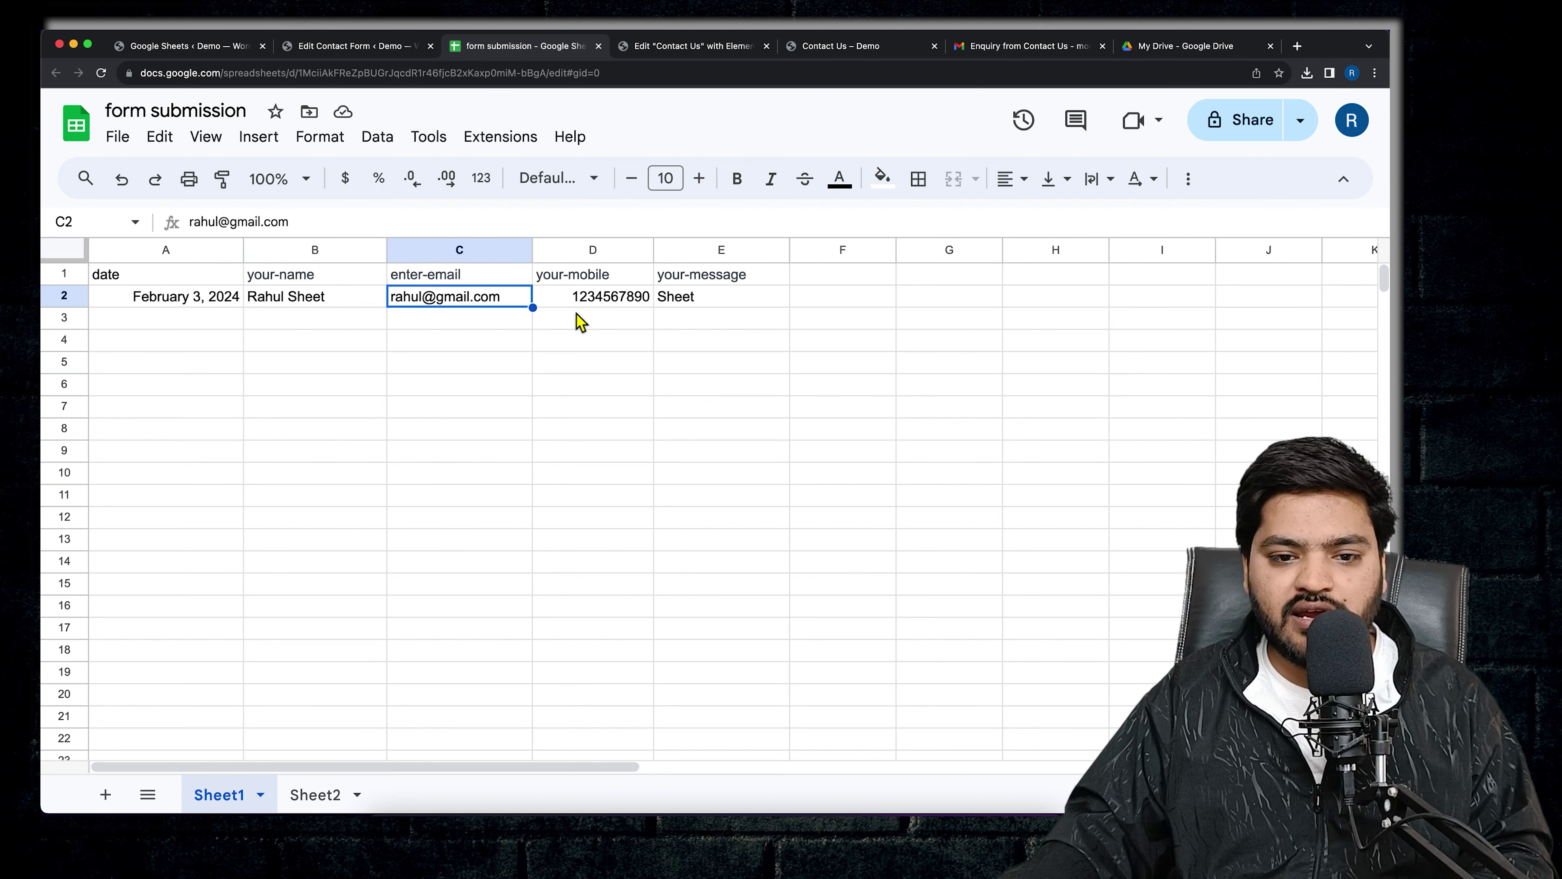
pyautogui.click(583, 310)
pyautogui.click(718, 300)
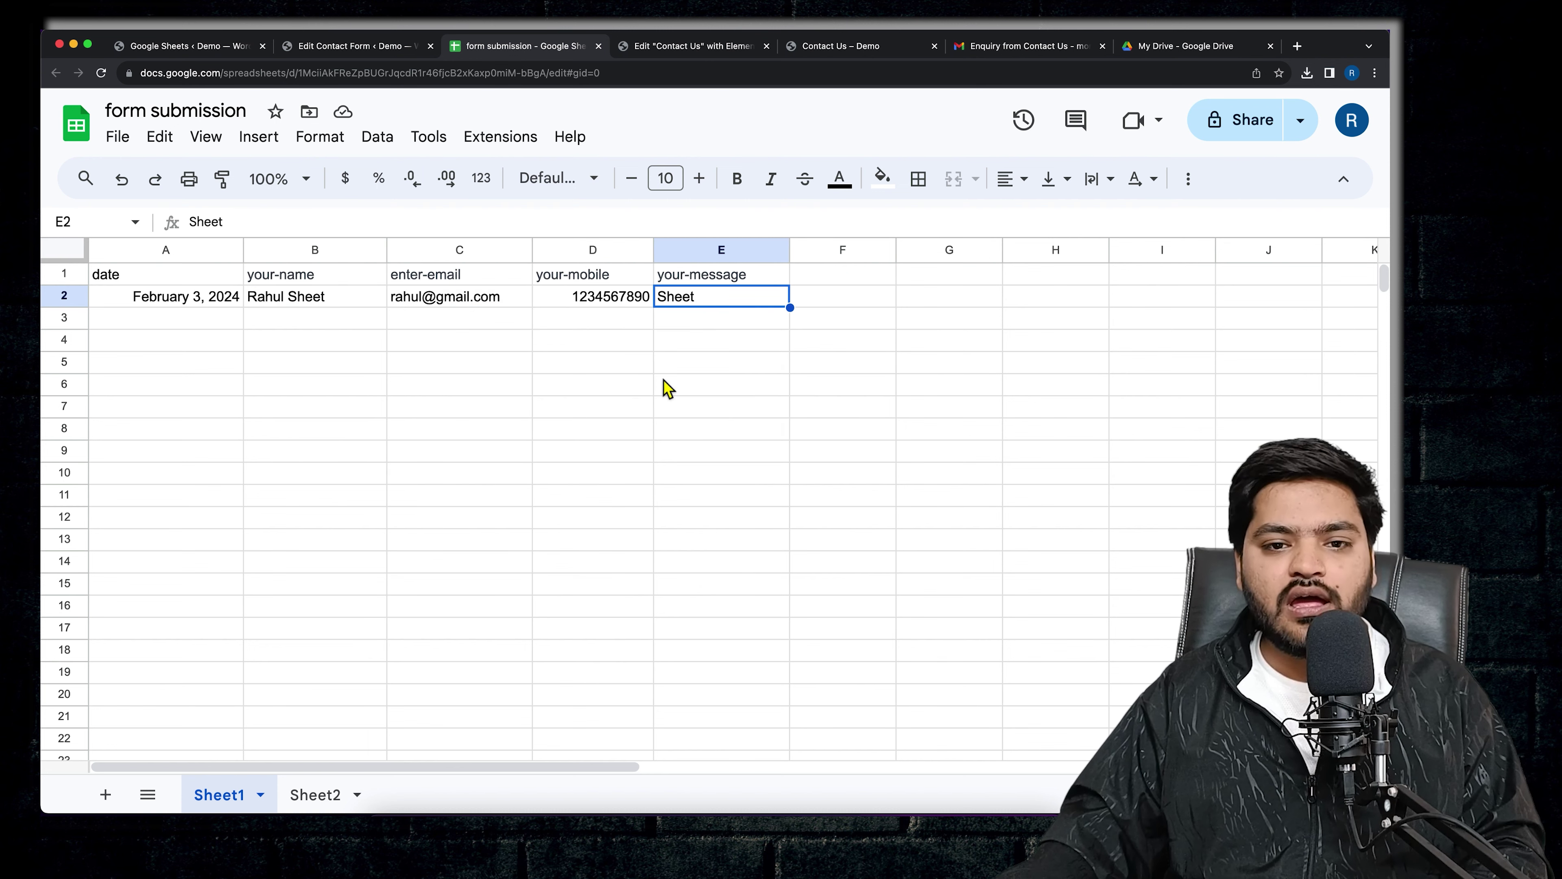